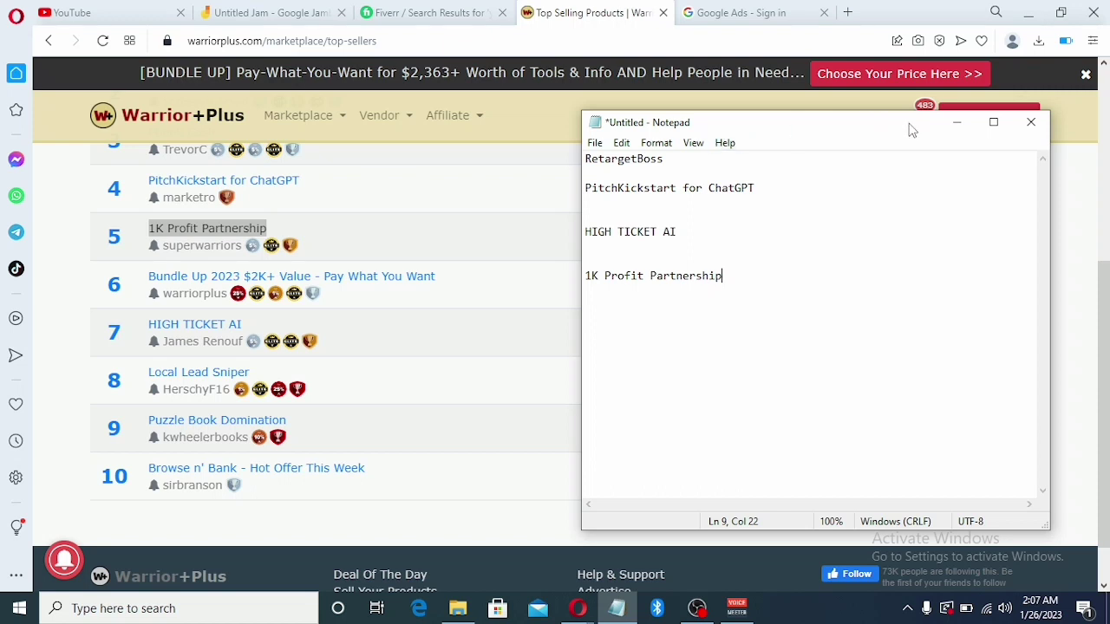
# Minimize the Notepad list of four top-seller names to bring the Warrior+Plus Top Sellers page back
pyautogui.click(957, 126)
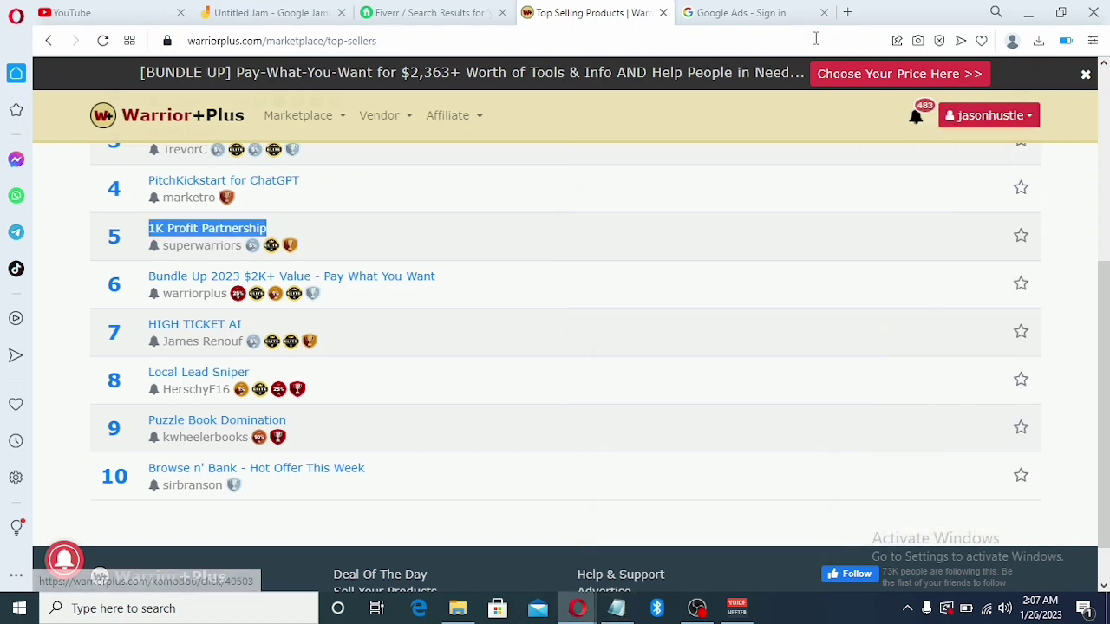
# Close the Google Ads sign-in tab and search for 'google ads' in a new tab
pyautogui.click(727, 15)
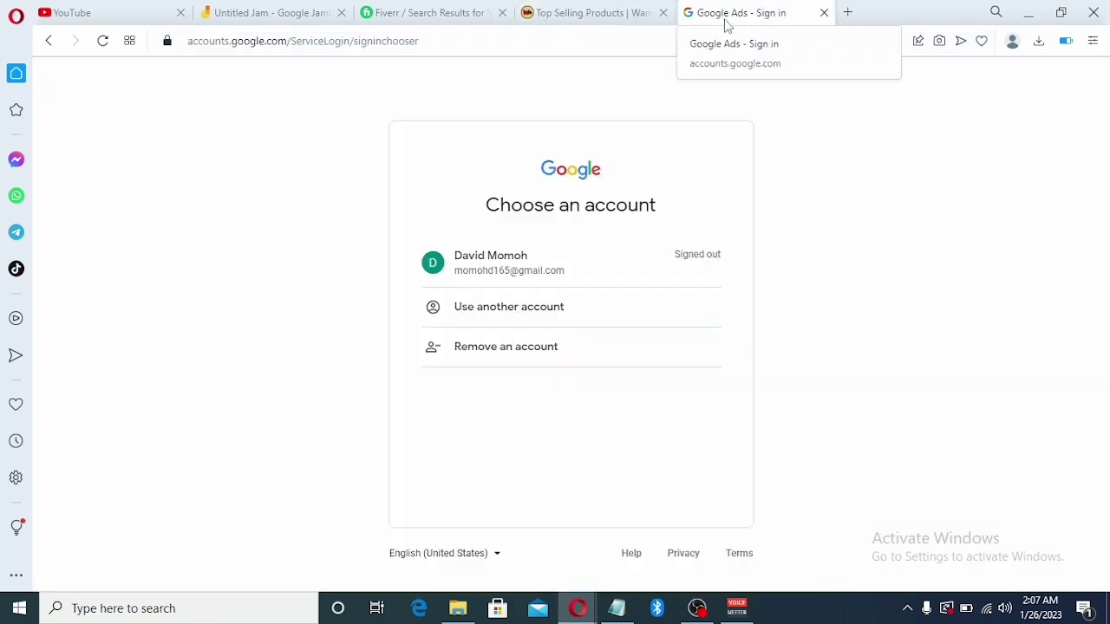
pyautogui.click(824, 14)
pyautogui.click(687, 13)
pyautogui.write('a')
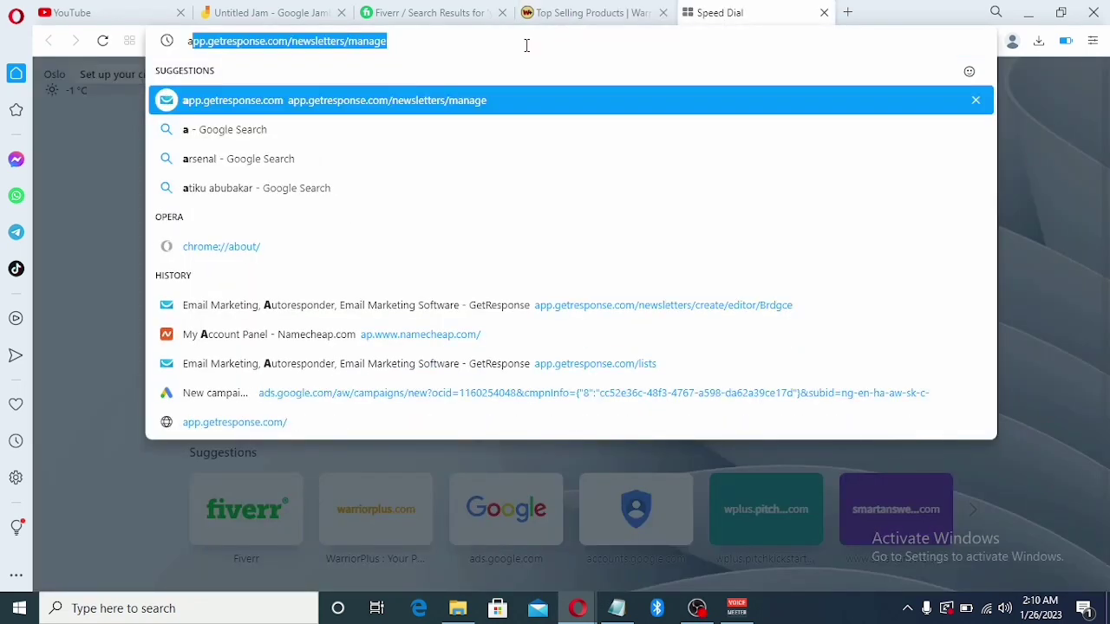
pyautogui.press('BackSpace')
pyautogui.press('BackSpace')
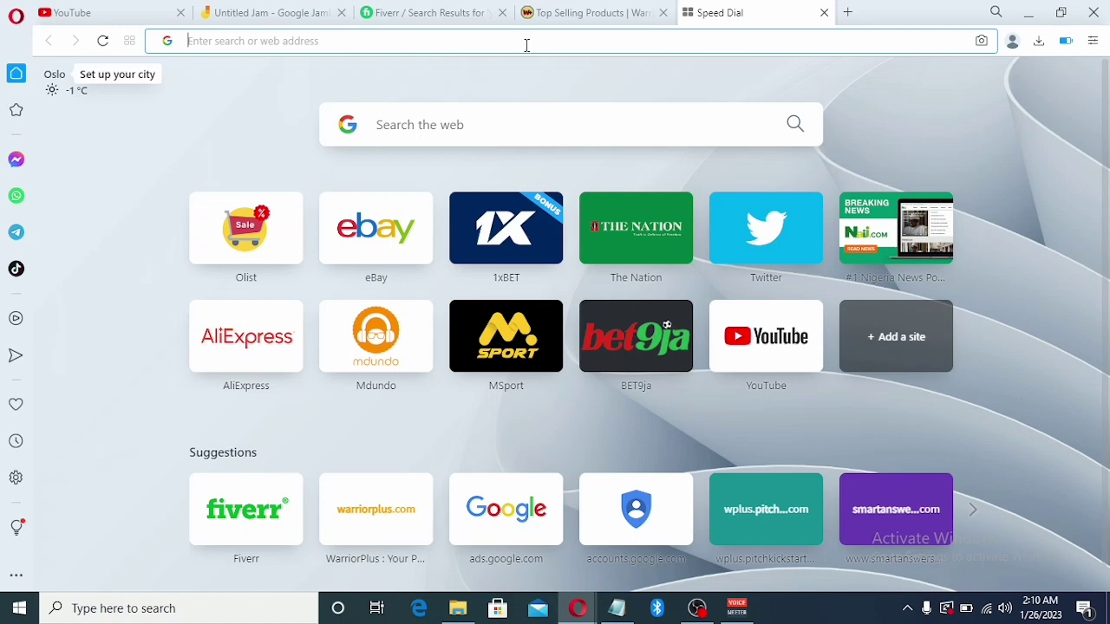
pyautogui.write('g')
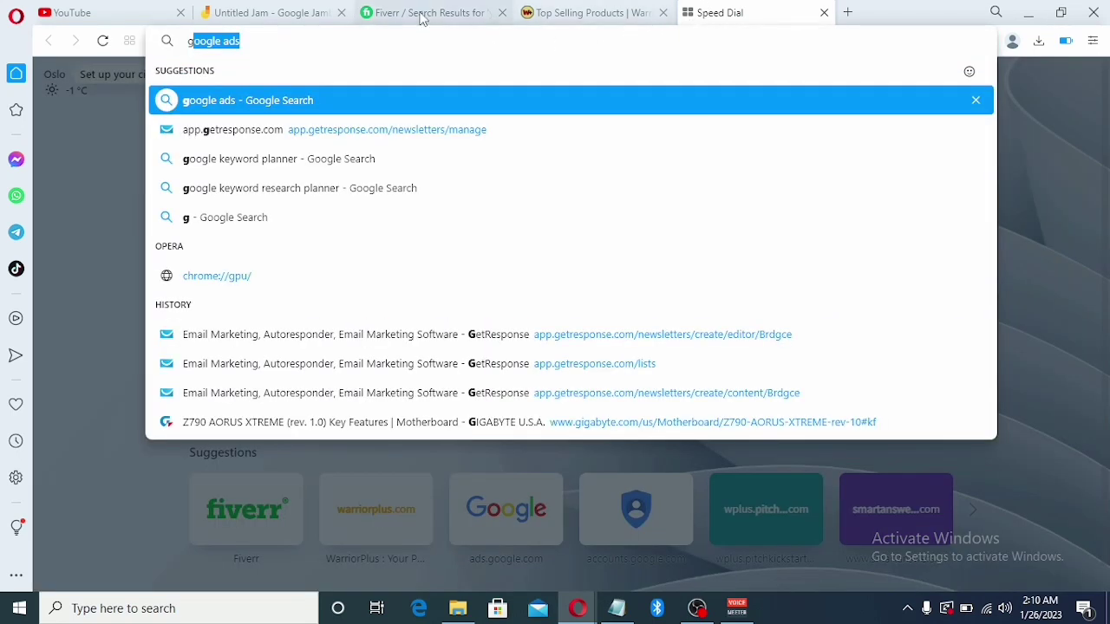
pyautogui.click(263, 42)
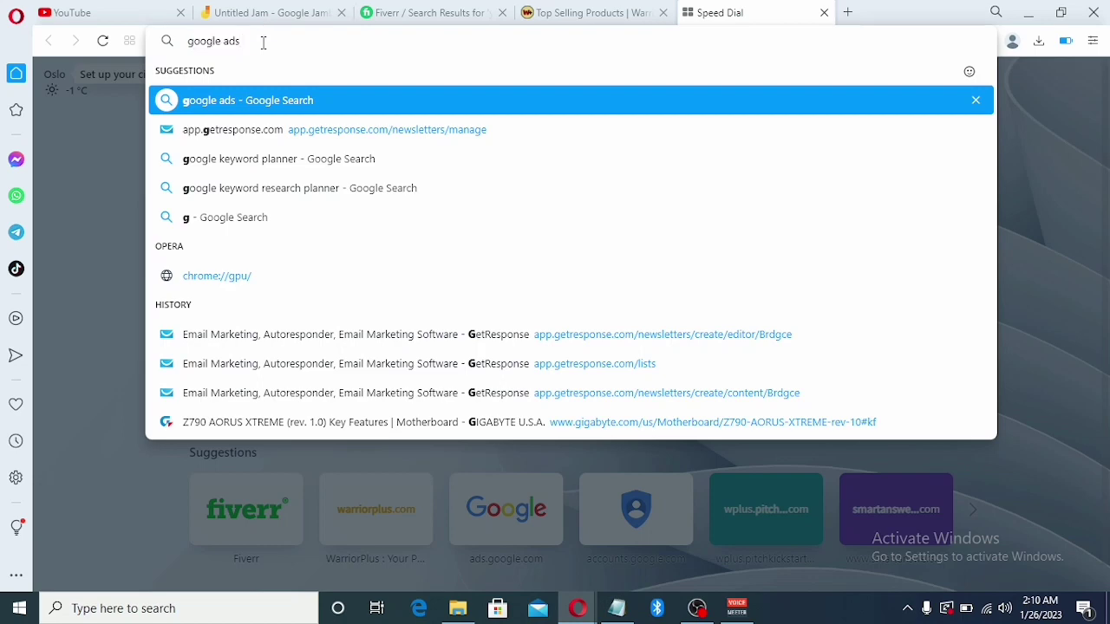
pyautogui.press('Return')
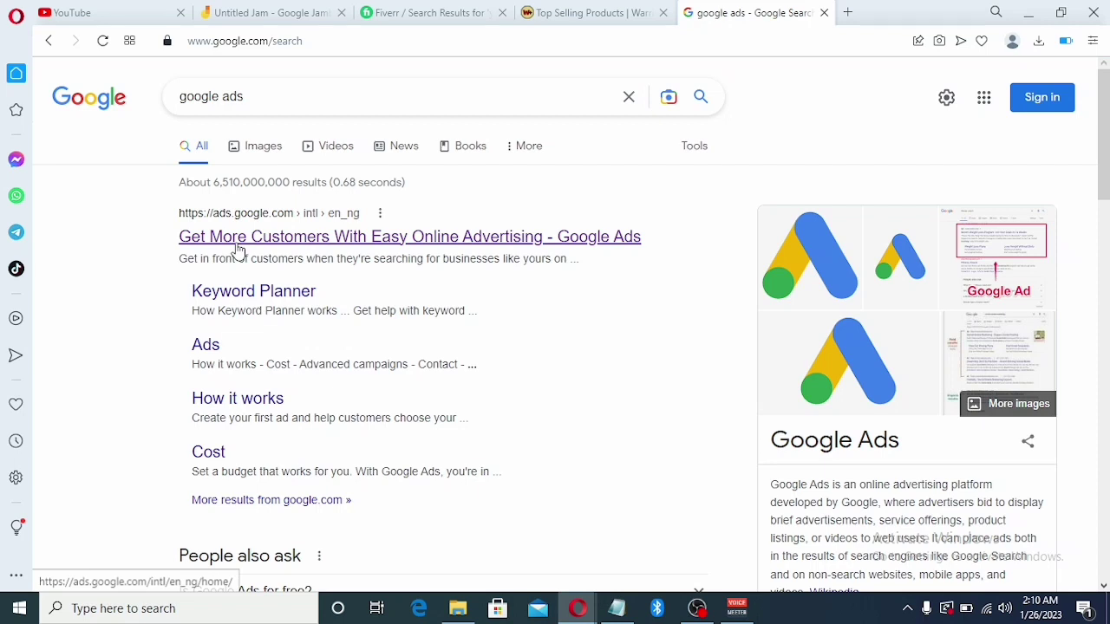
# Open the official Google Ads site from the search results and return to its home page
pyautogui.click(238, 250)
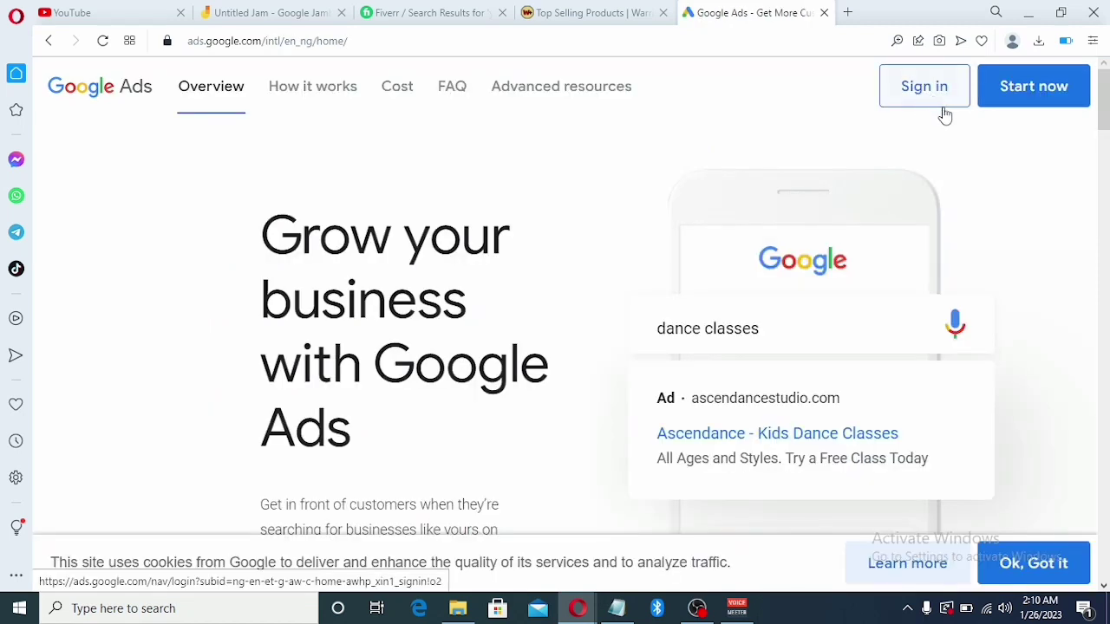
pyautogui.click(1043, 100)
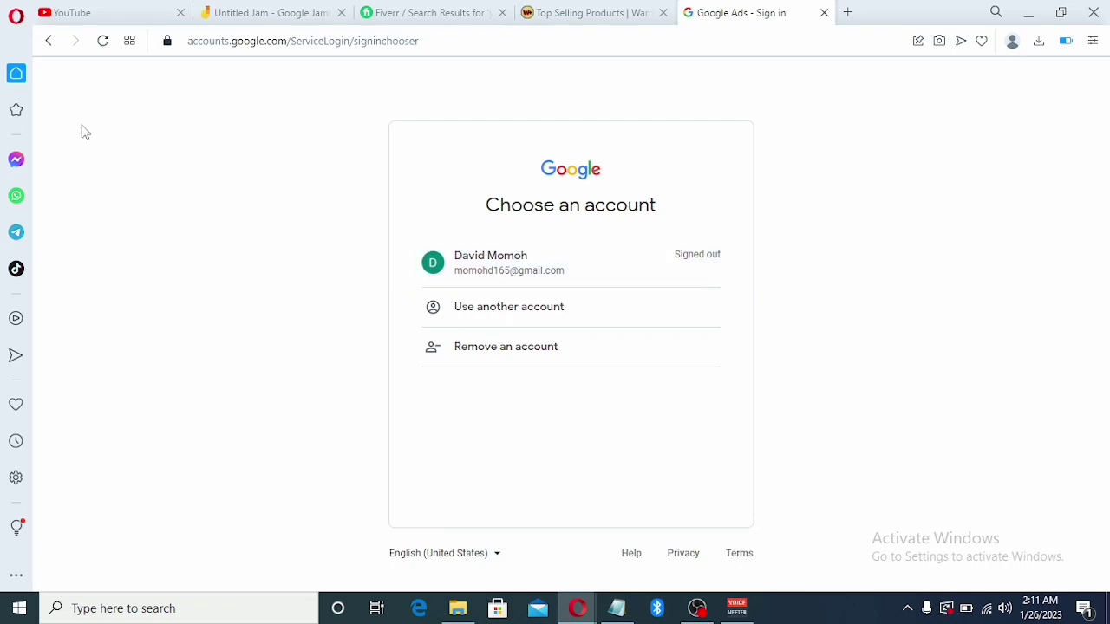
pyautogui.click(49, 43)
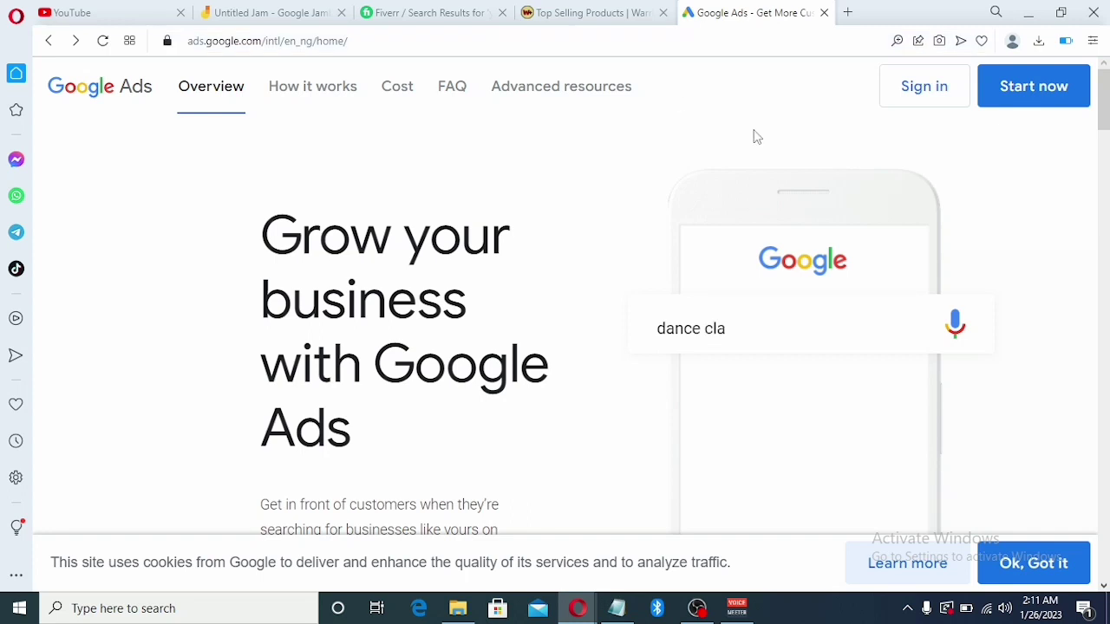
# Sign in to Google Ads with the saved Google account and its password
pyautogui.click(909, 107)
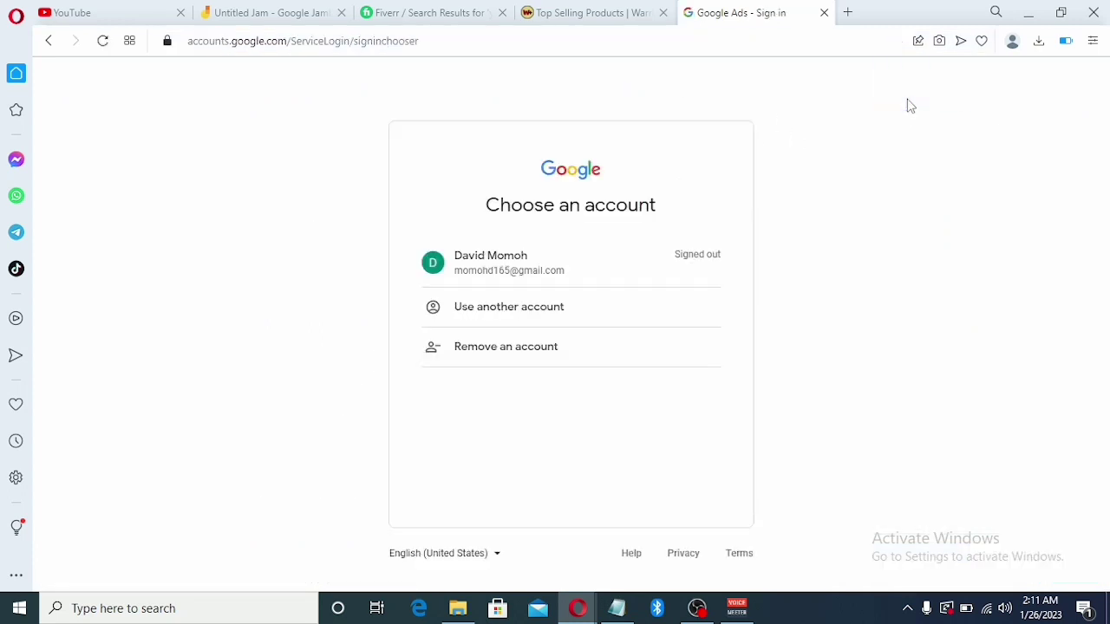
pyautogui.click(508, 275)
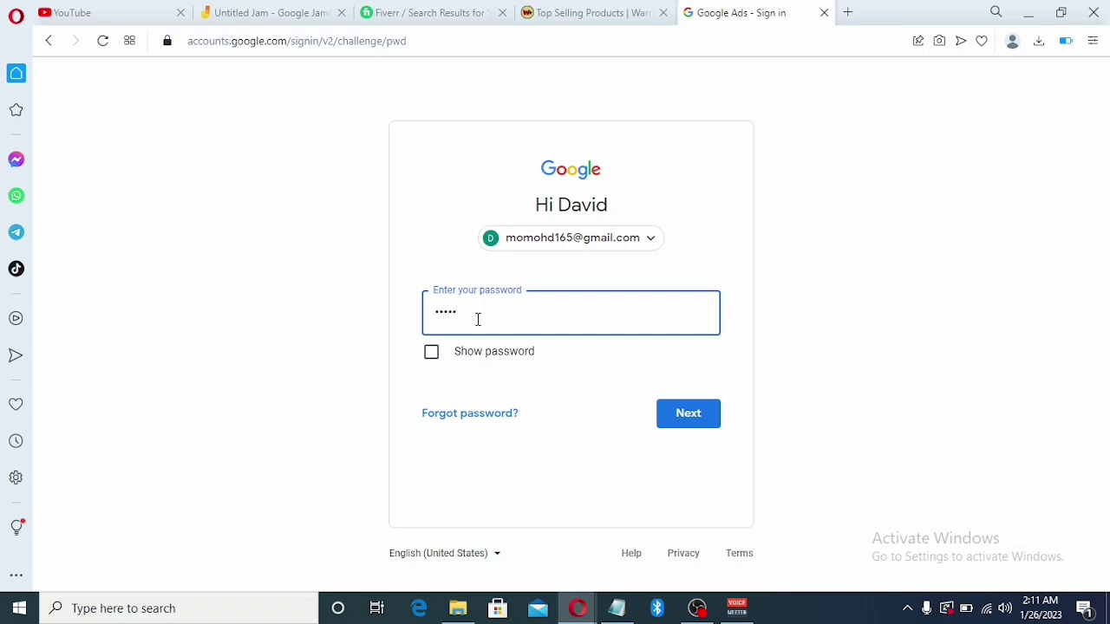
pyautogui.write('••••••••')
pyautogui.press('Return')
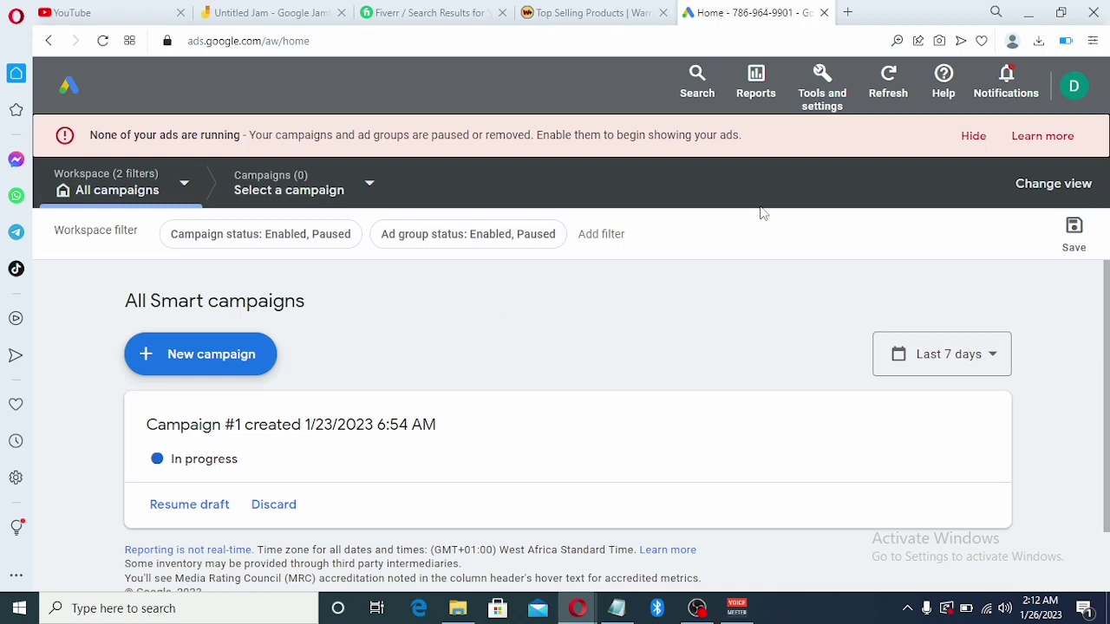
# Sign out of the current Google account and choose to use another account
pyautogui.click(1075, 88)
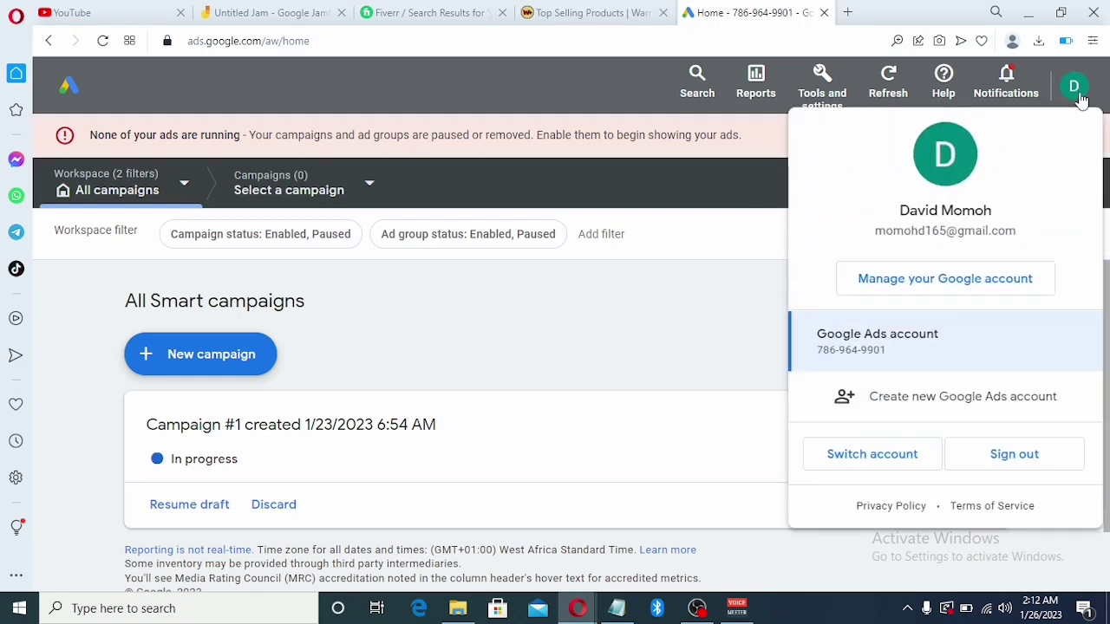
pyautogui.click(1013, 468)
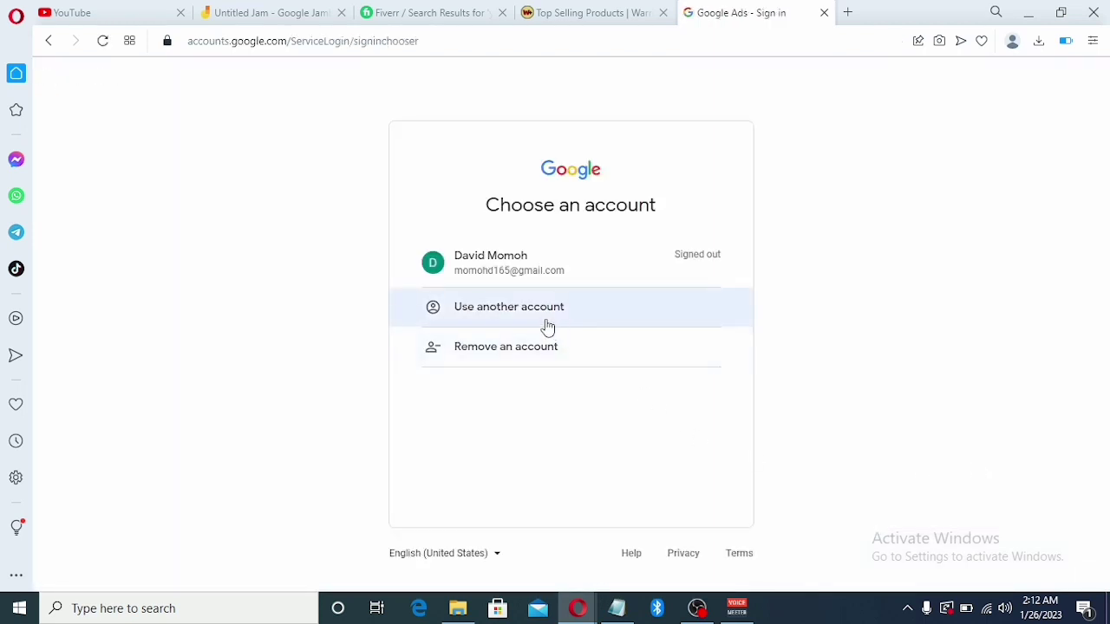
pyautogui.click(543, 322)
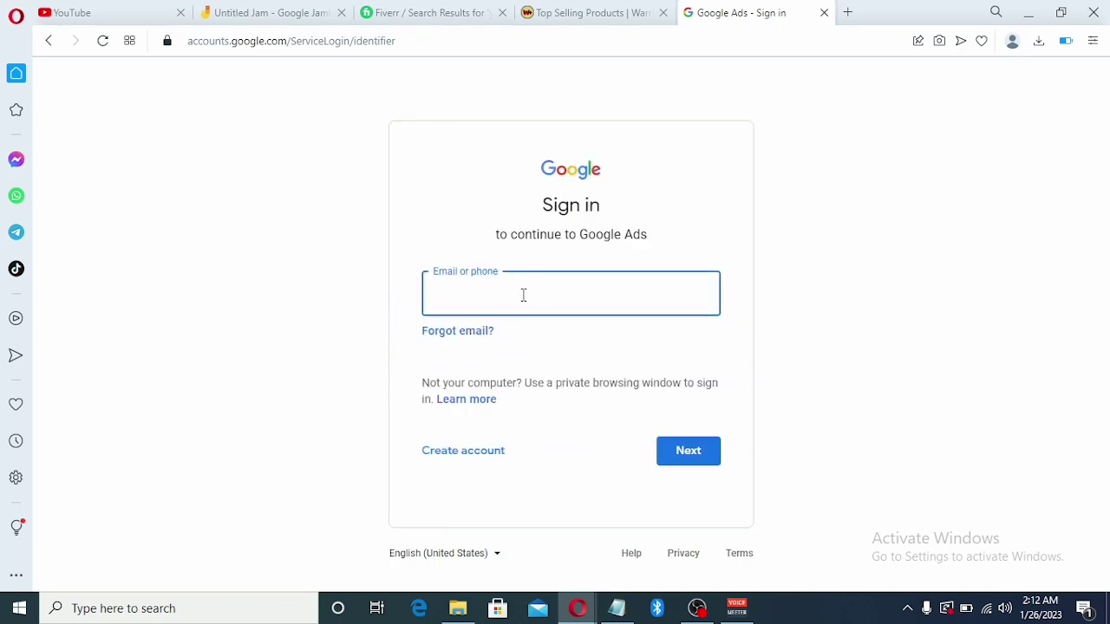
# Sign in with the other account's email address and password, skipping the optional account suggestions
pyautogui.click(519, 295)
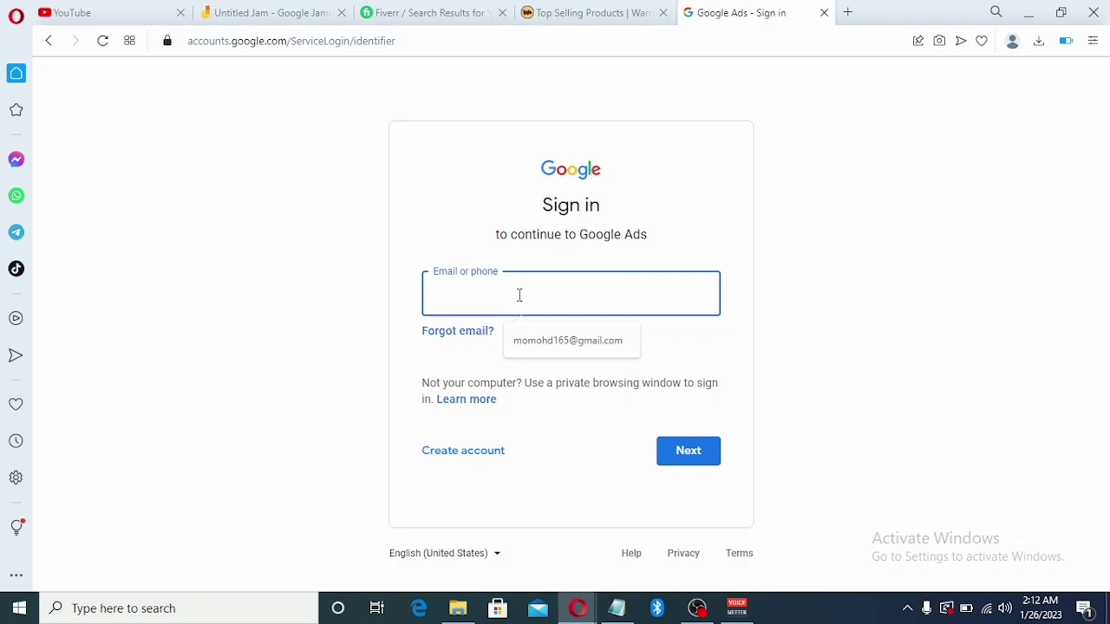
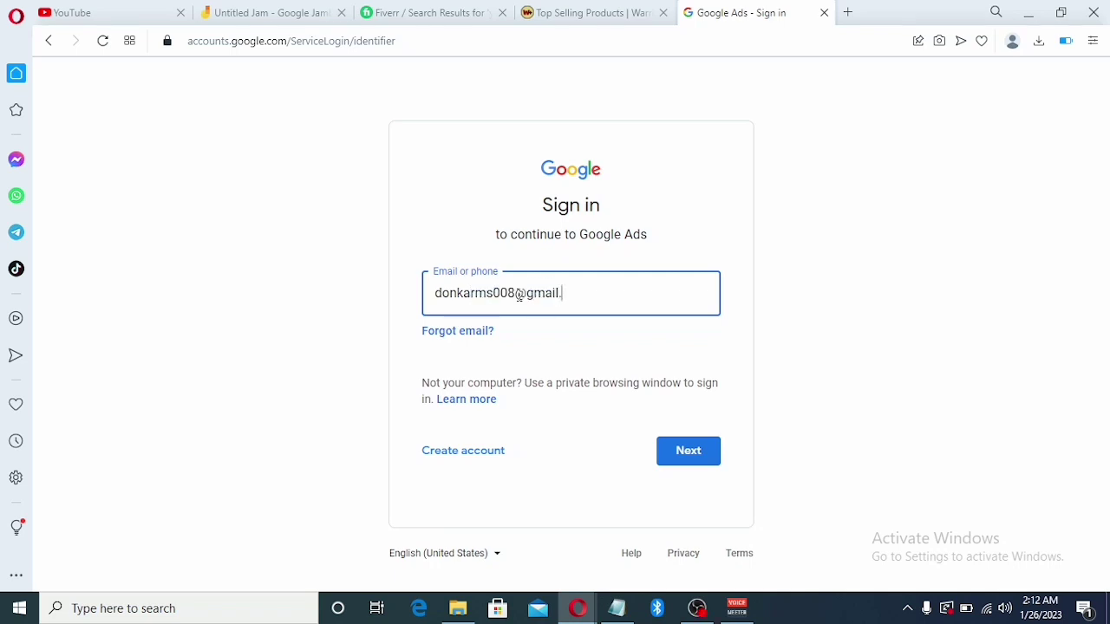
pyautogui.press('Return')
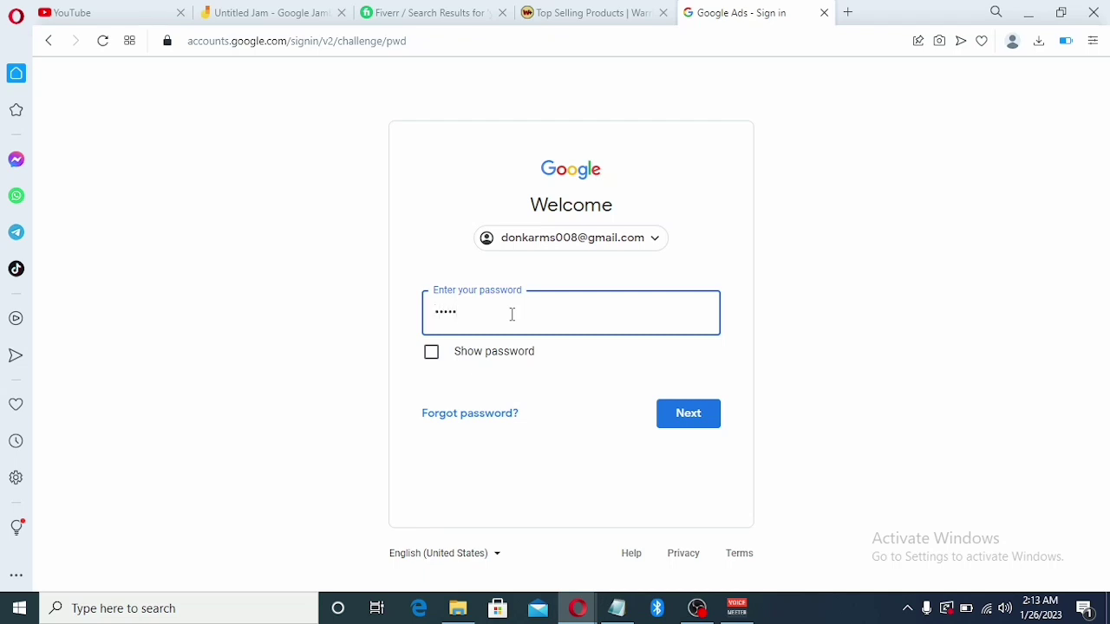
pyautogui.write('••••••••')
pyautogui.press('Return')
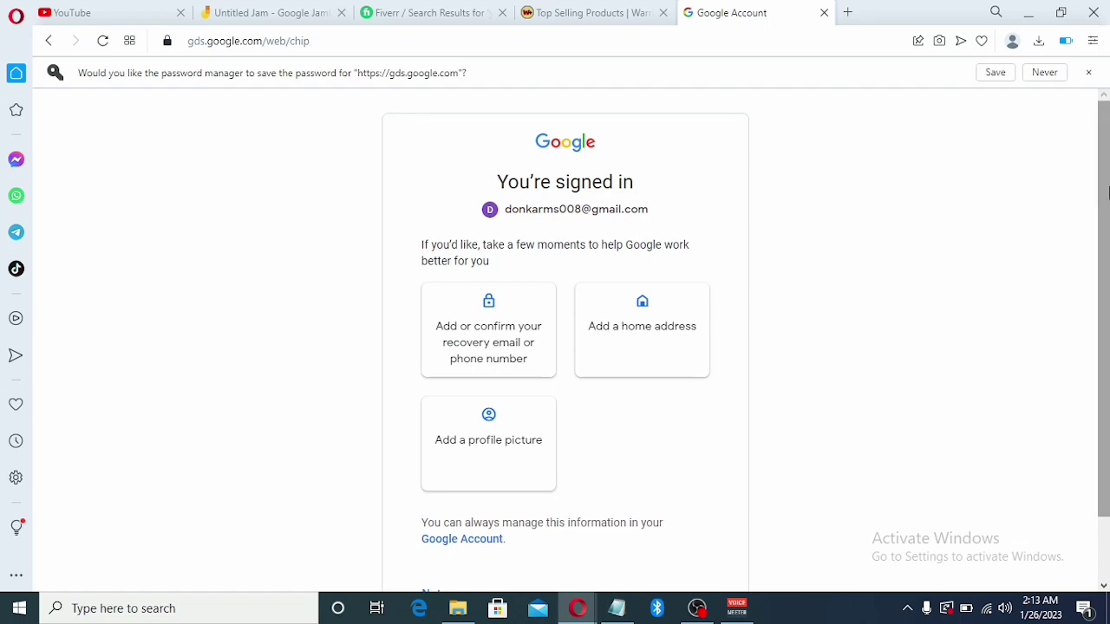
pyautogui.scroll(-1, 1107, 190)
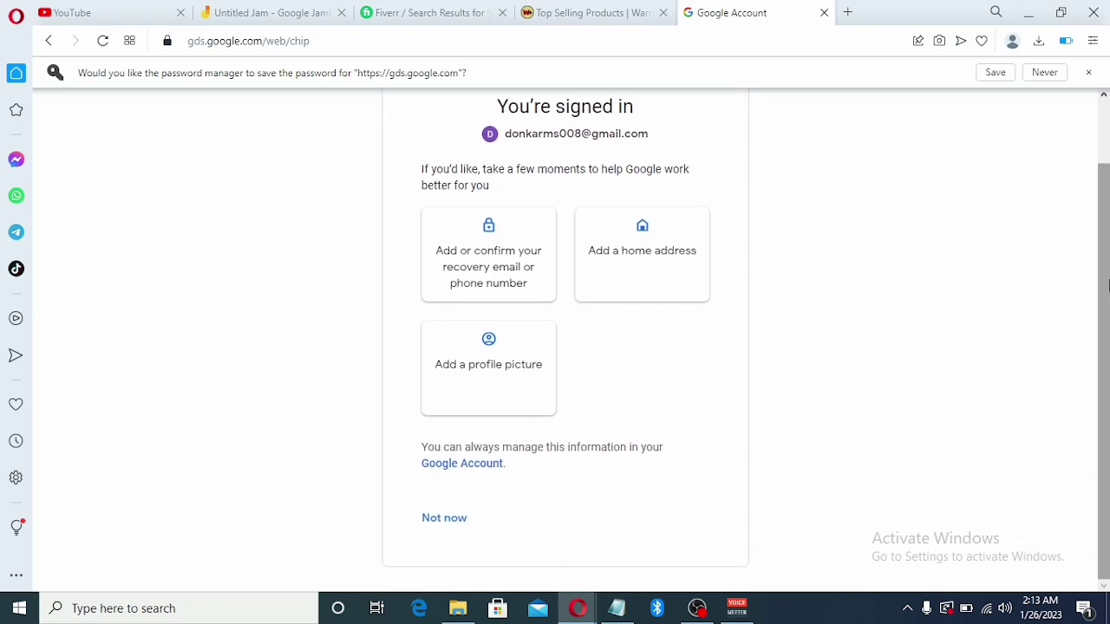
pyautogui.click(438, 520)
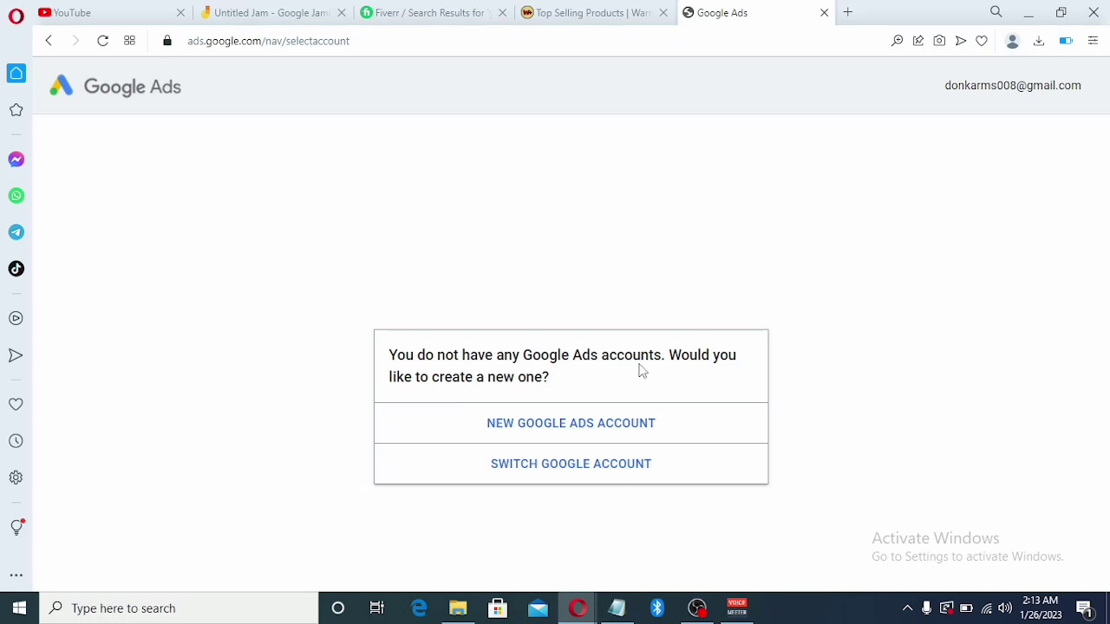
# Choose New Google Ads Account, then switch the business-name setup page to Expert Mode
pyautogui.click(545, 425)
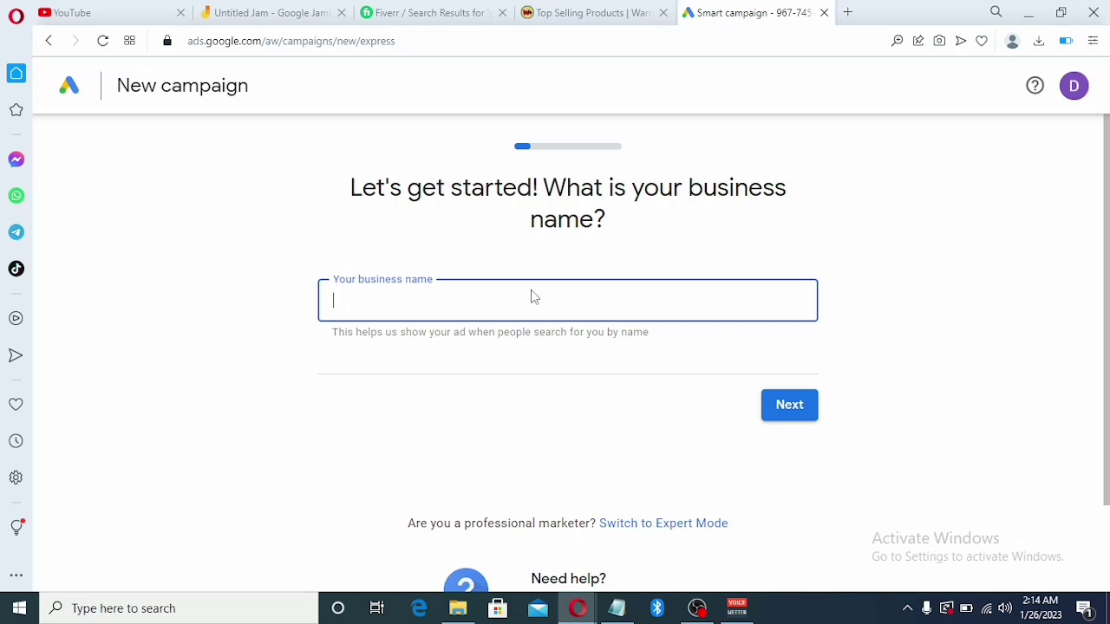
pyautogui.scroll(-2, 1106, 349)
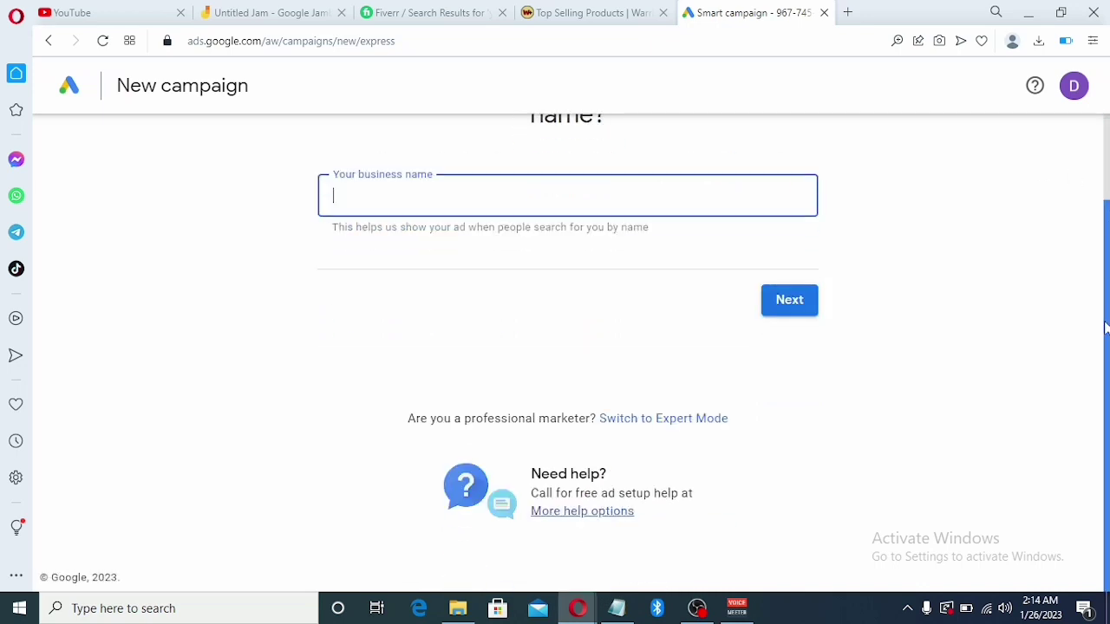
pyautogui.scroll(1, 1101, 323)
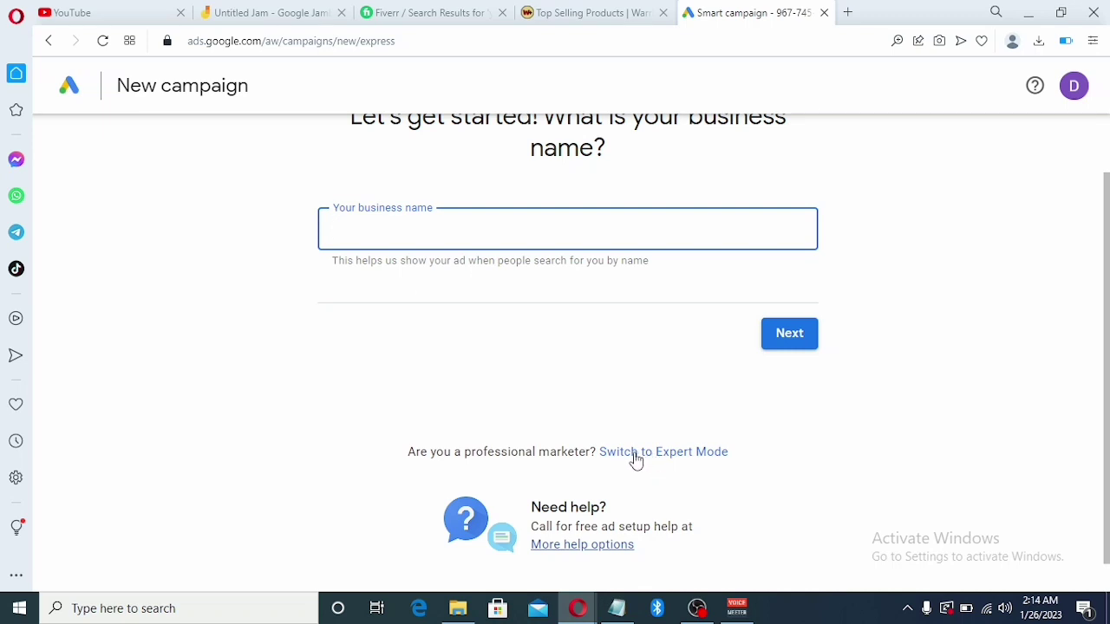
pyautogui.click(634, 454)
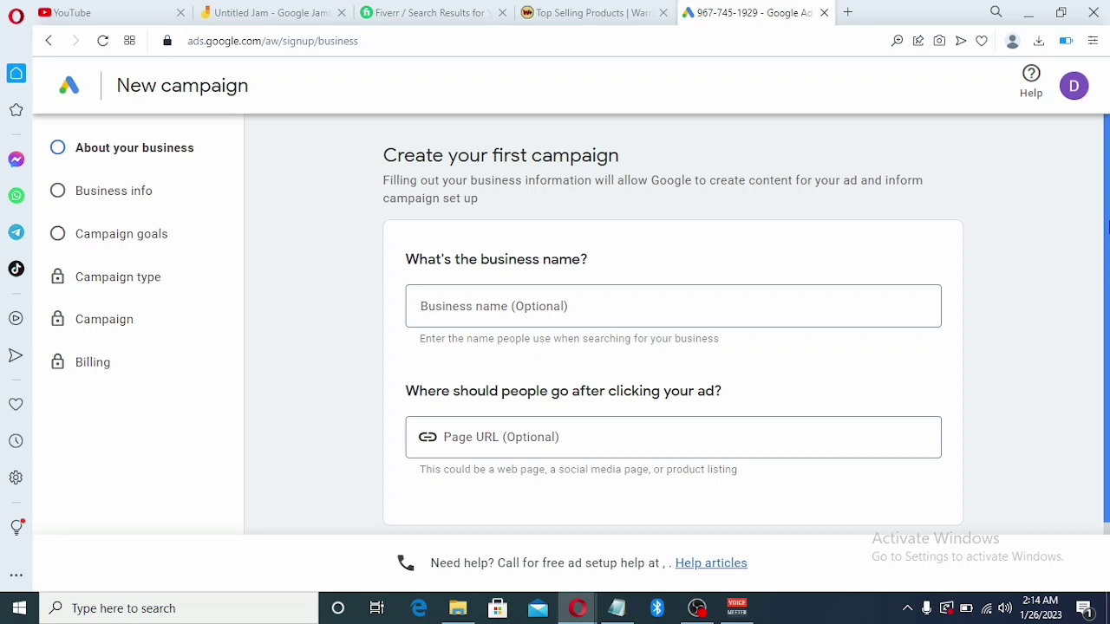
# Choose 'Create an account without a campaign' and attempt to submit the business information
pyautogui.scroll(-1, 1101, 277)
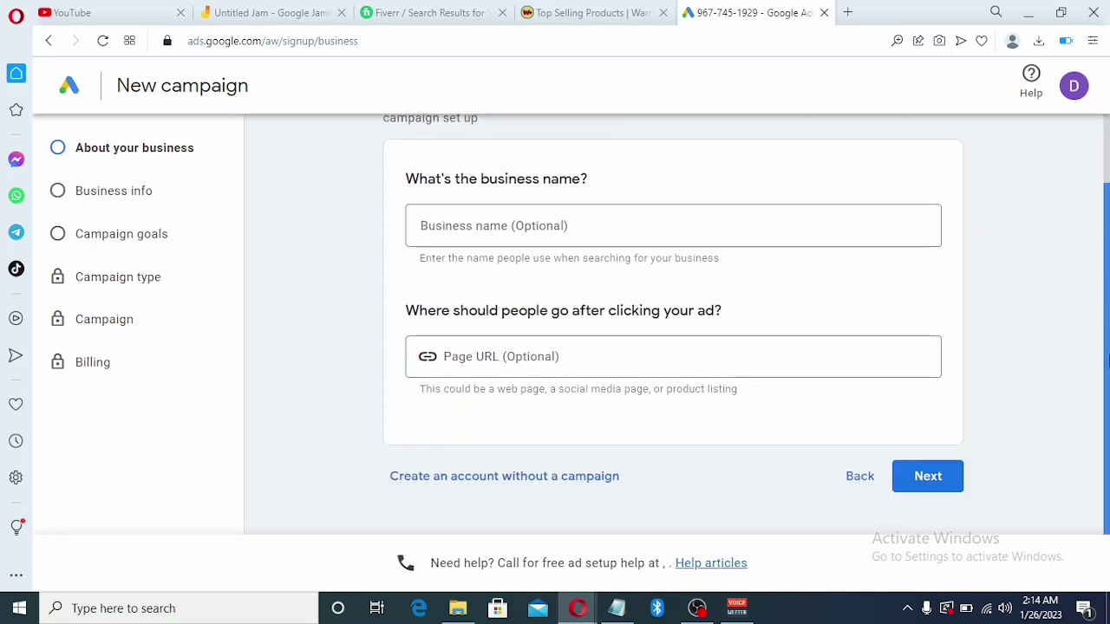
pyautogui.click(478, 489)
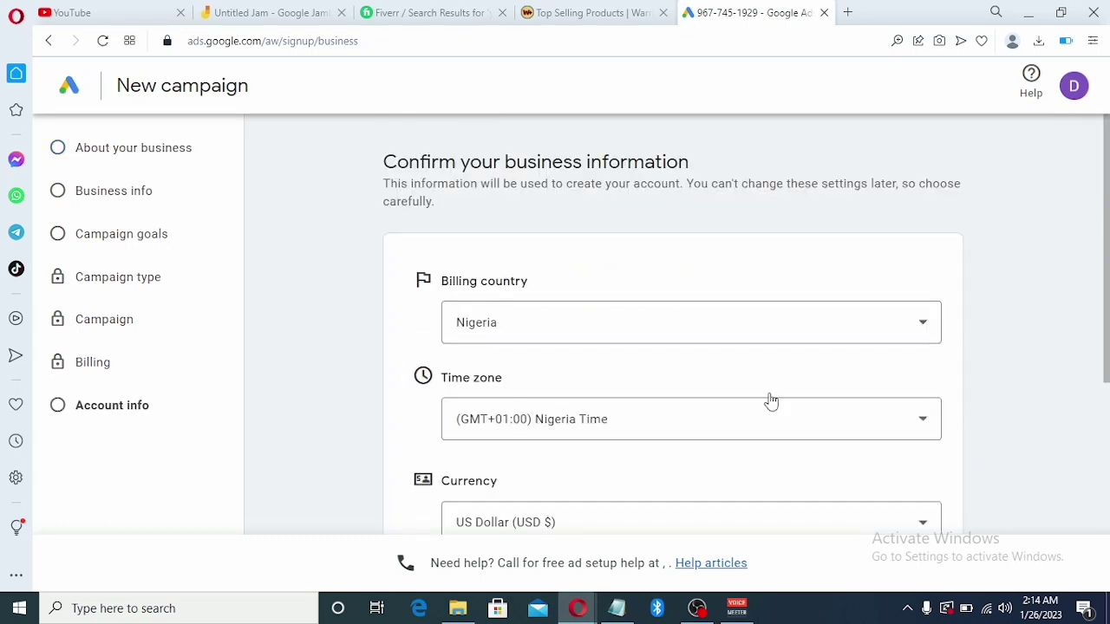
pyautogui.moveTo(1108, 289); pyautogui.dragTo(1107, 494)
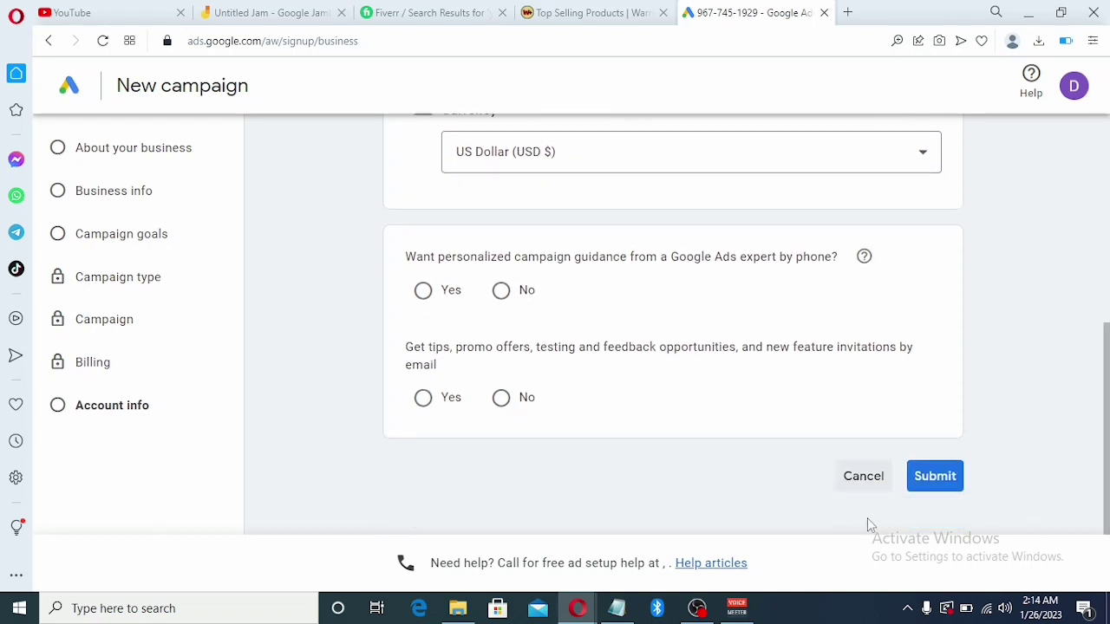
pyautogui.scroll(5, 1108, 442)
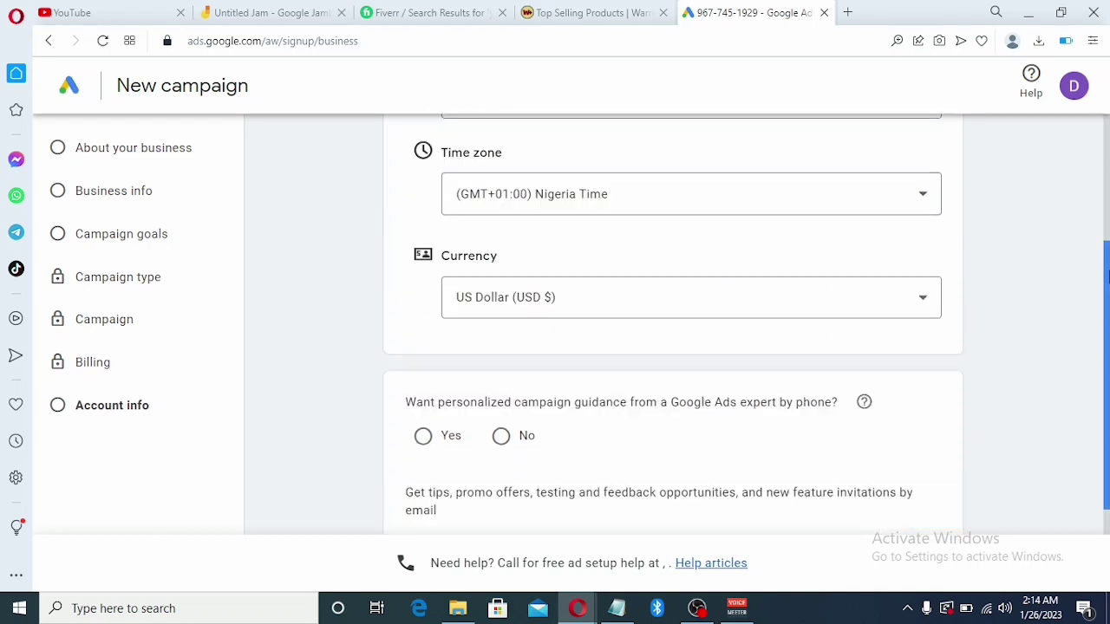
pyautogui.scroll(-2, 1108, 497)
pyautogui.scroll(-3, 1107, 497)
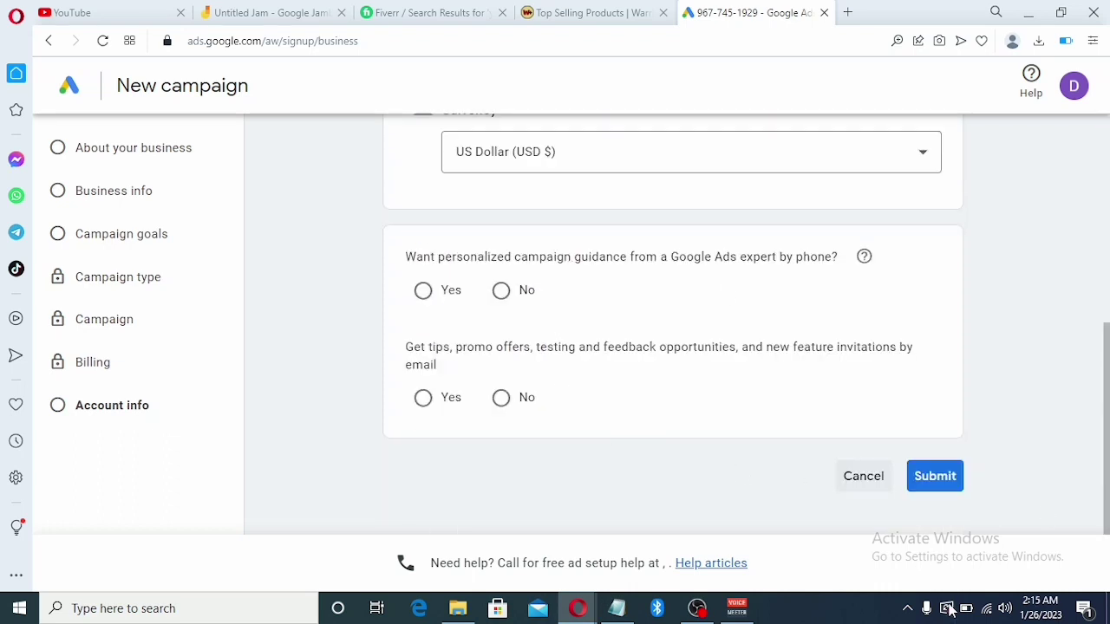
pyautogui.click(915, 471)
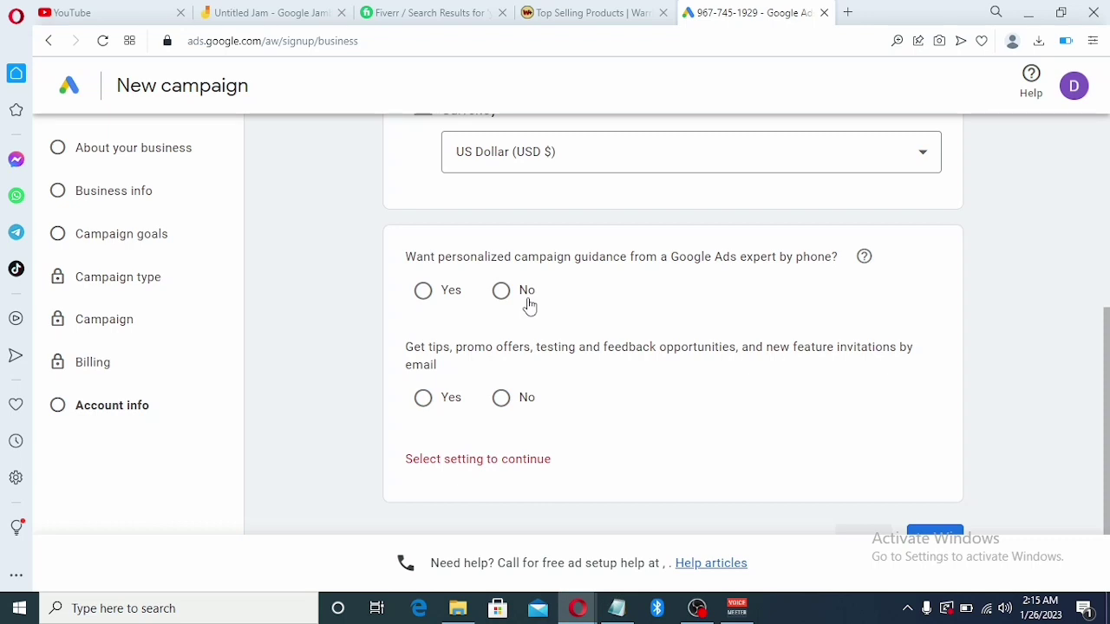
# Answer No to expert phone guidance, Yes to email tips and offers, and submit
pyautogui.click(529, 304)
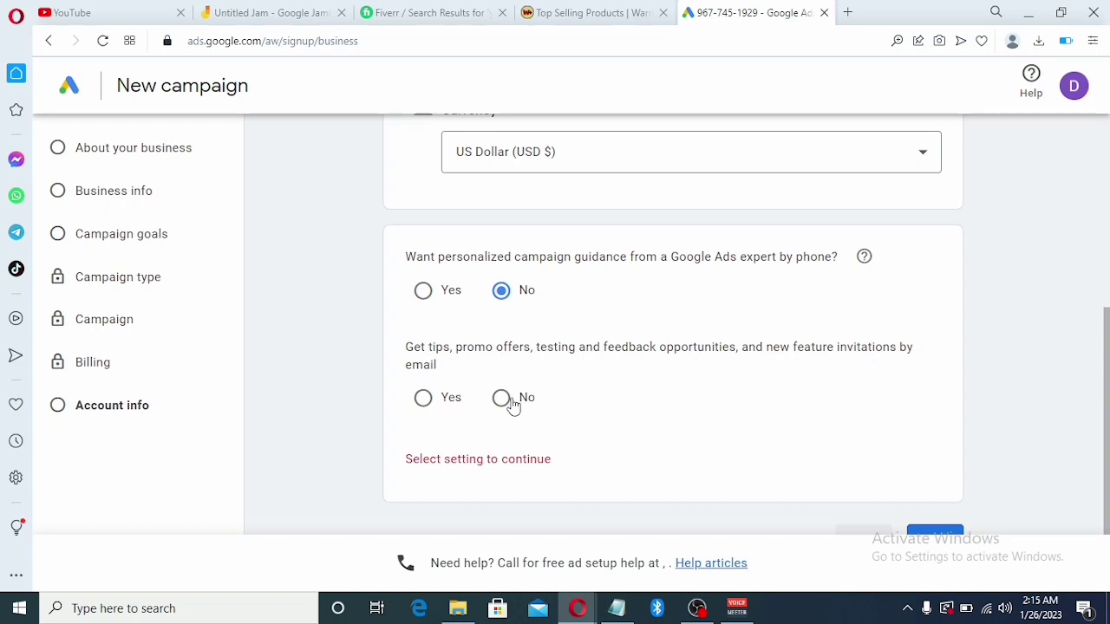
pyautogui.click(419, 399)
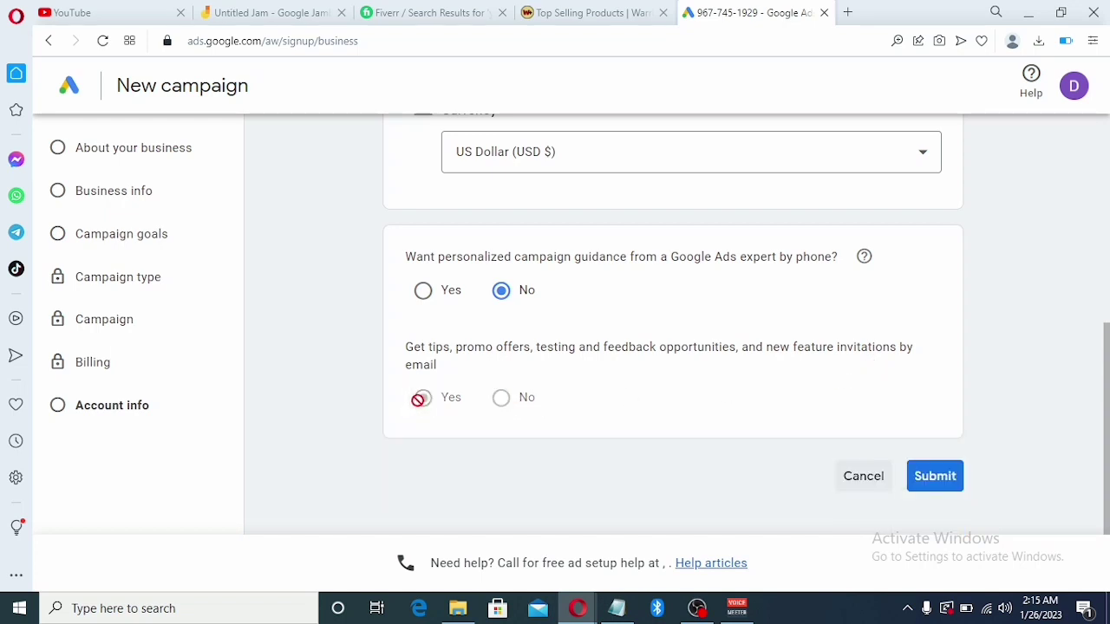
pyautogui.click(942, 484)
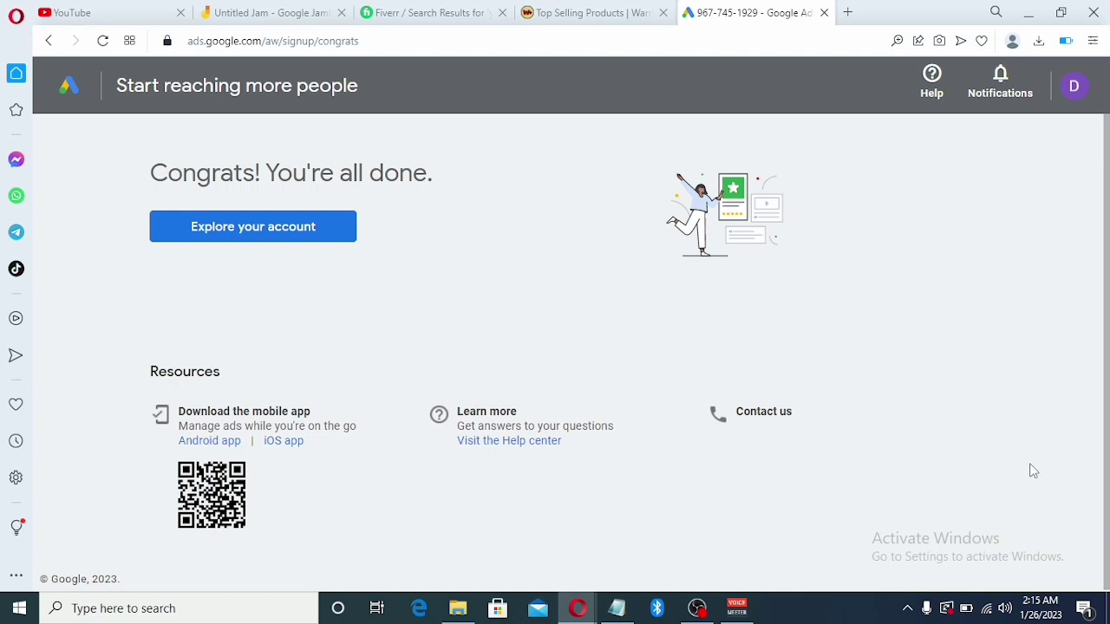
# Choose 'Explore your account' to reach the new account's Overview page with zero campaigns
pyautogui.moveTo(1108, 277); pyautogui.dragTo(1107, 421)
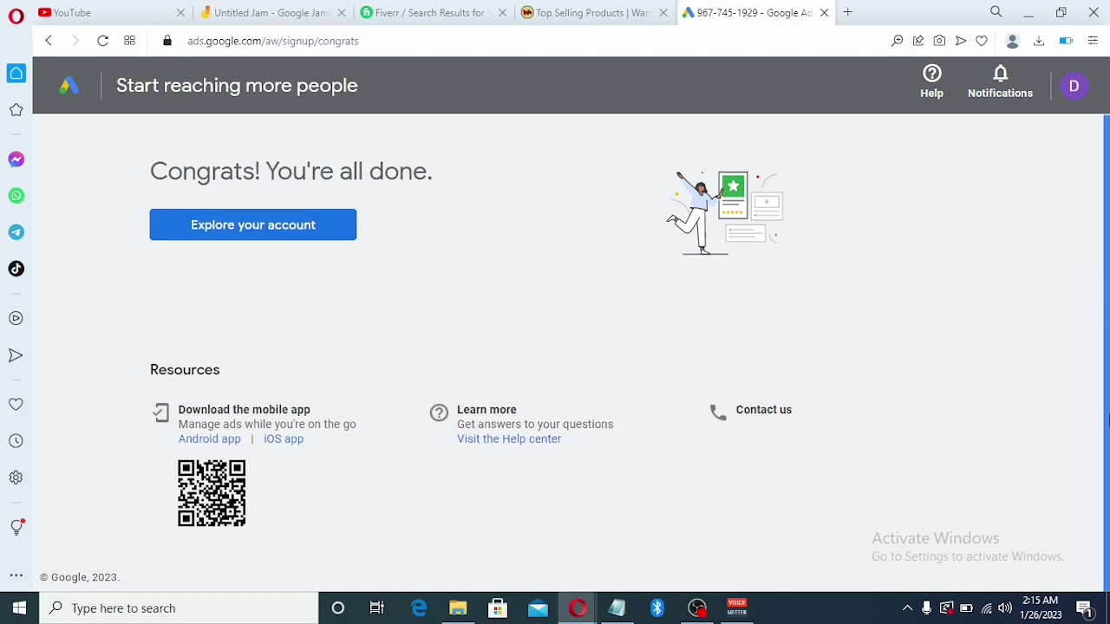
pyautogui.click(229, 241)
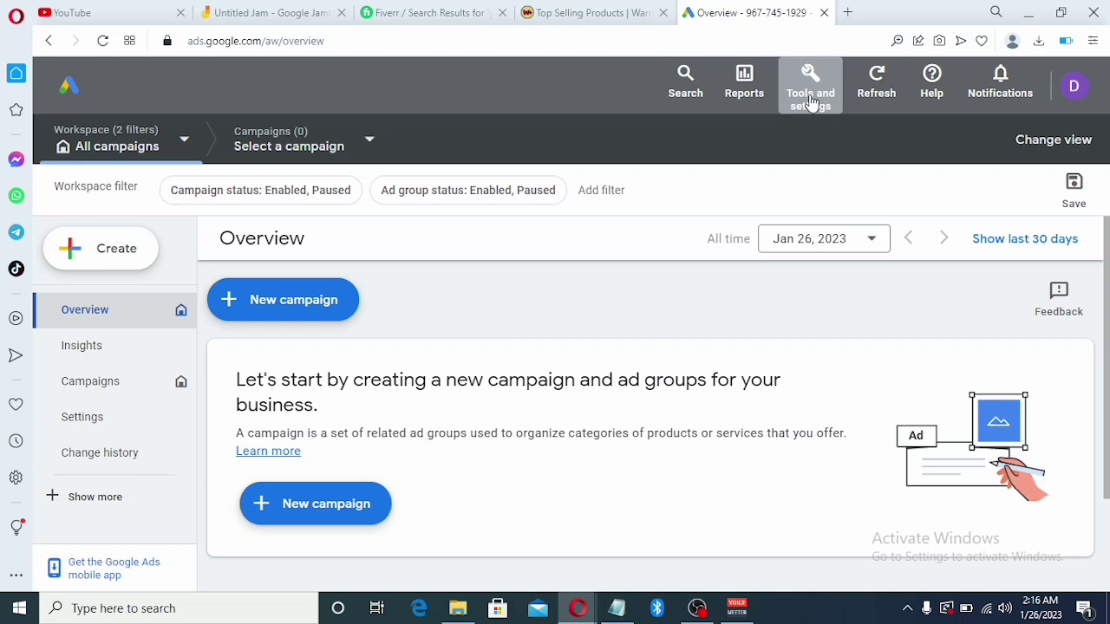
# Open Keyword Planner from Tools and settings > Planning, dismiss the notice, and choose 'Discover new keywords'
pyautogui.click(811, 103)
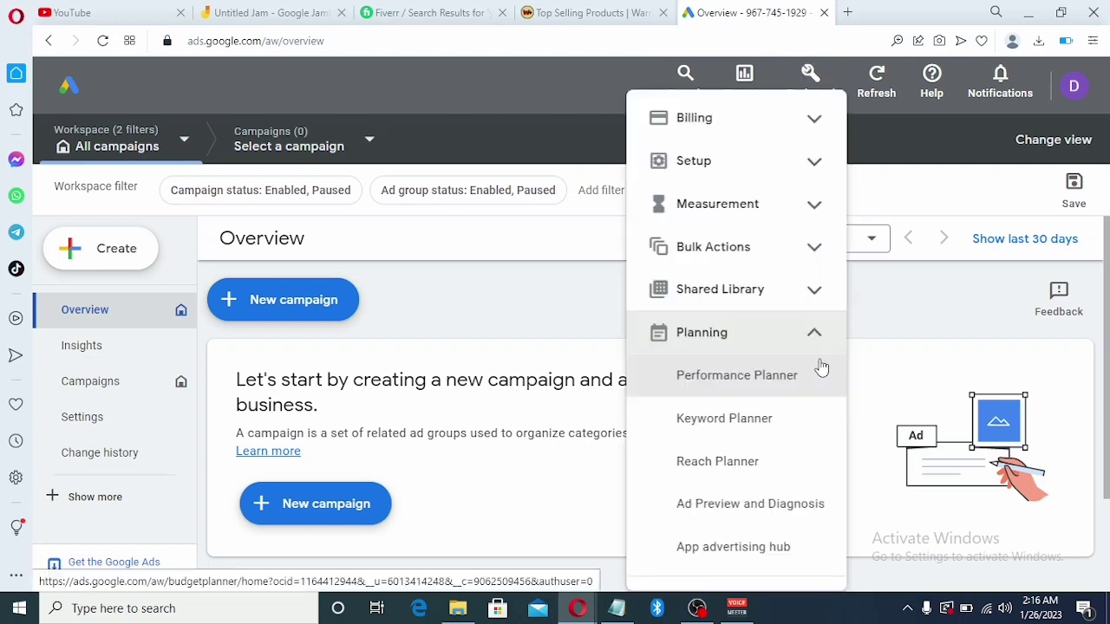
pyautogui.click(716, 420)
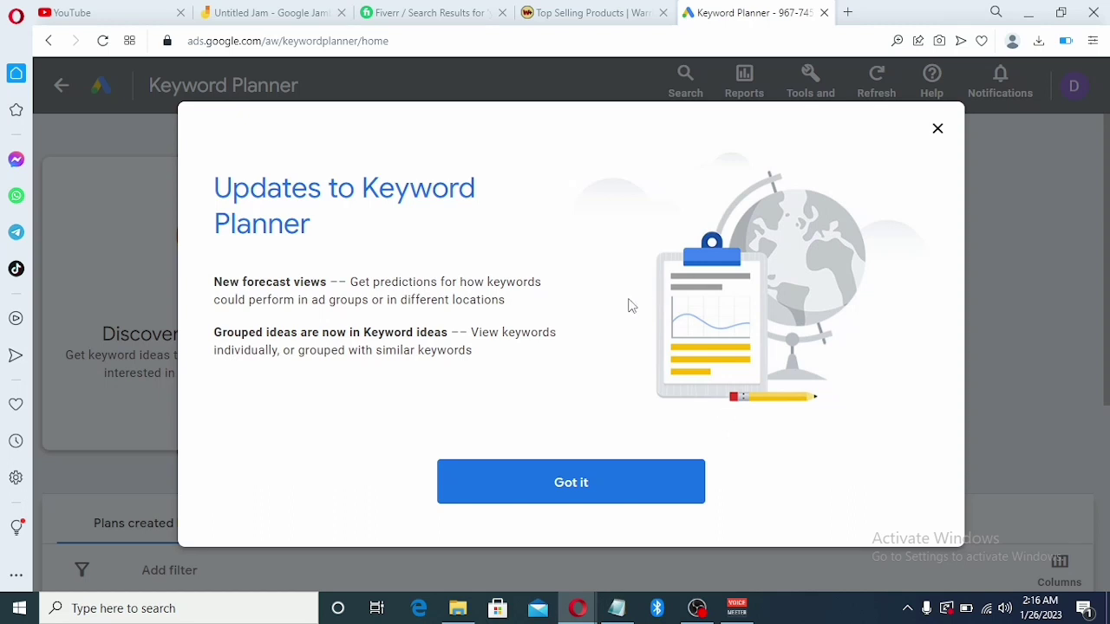
pyautogui.click(565, 482)
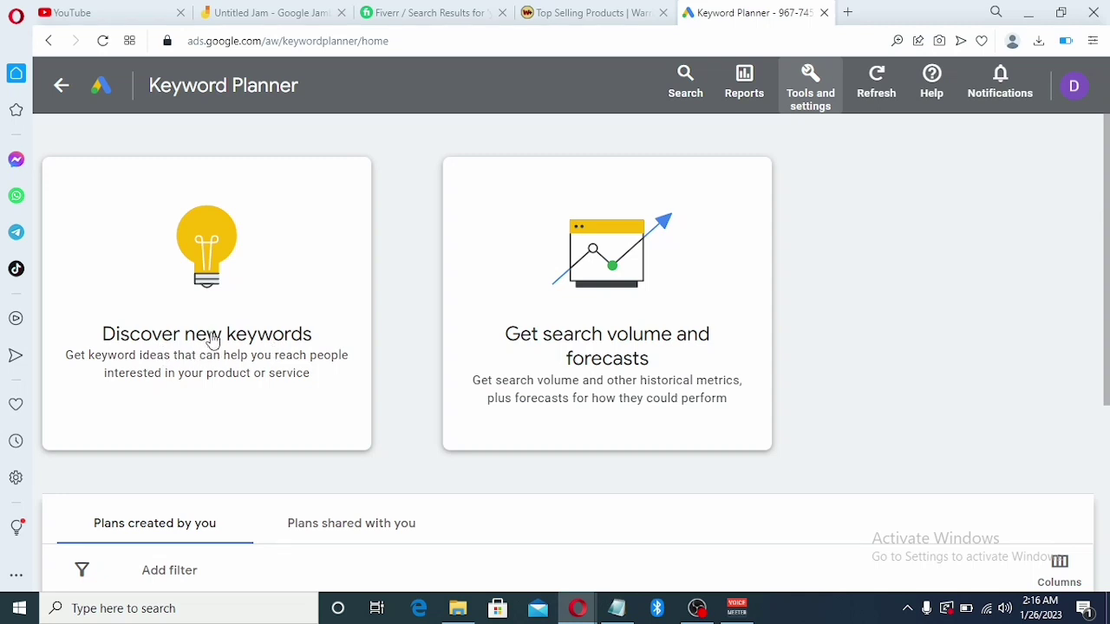
pyautogui.click(188, 285)
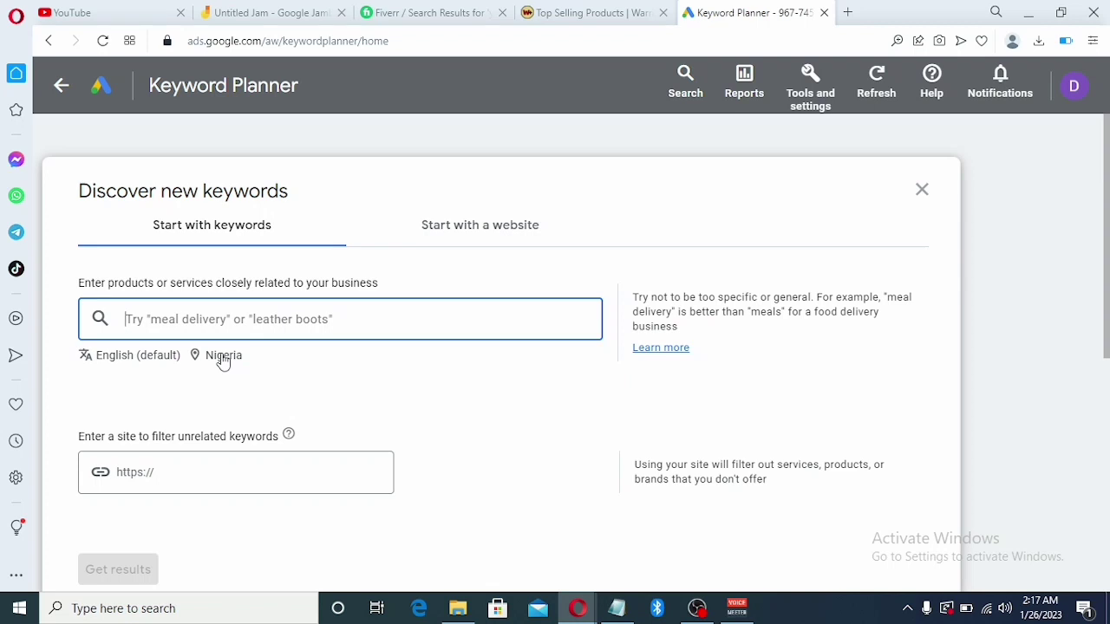
# Remove Nigeria from the keyword location targeting and save it as All locations
pyautogui.click(218, 360)
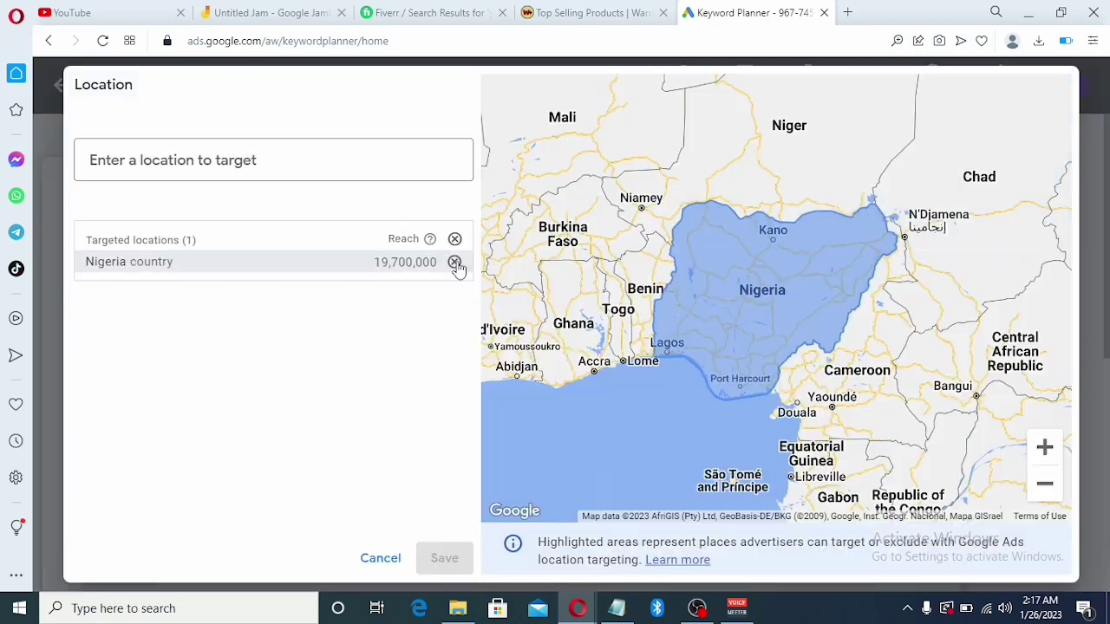
pyautogui.click(454, 262)
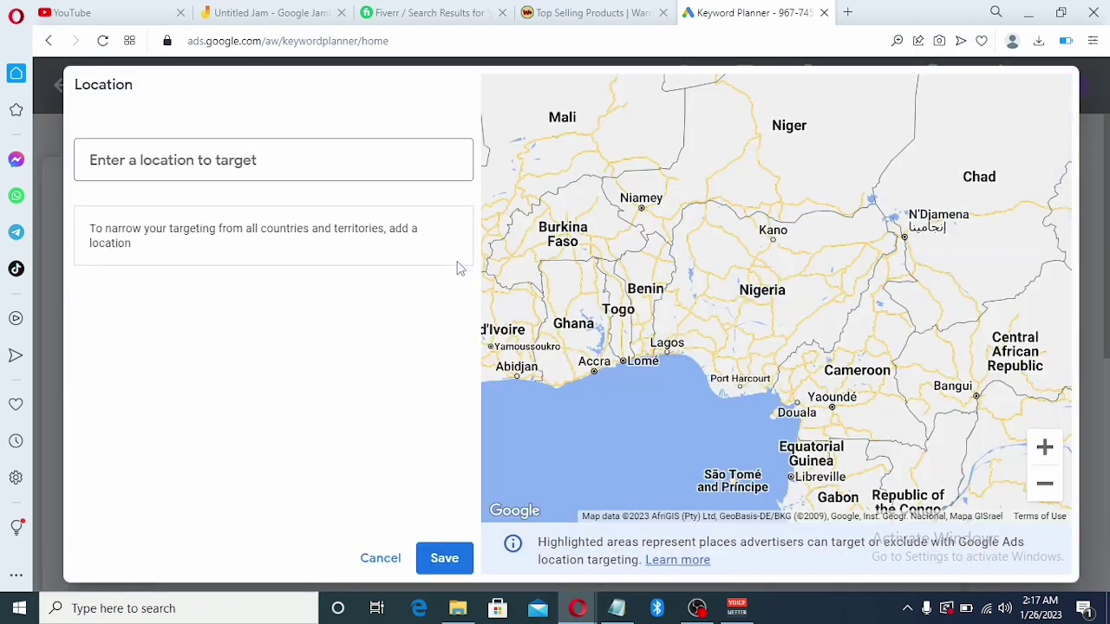
pyautogui.click(444, 558)
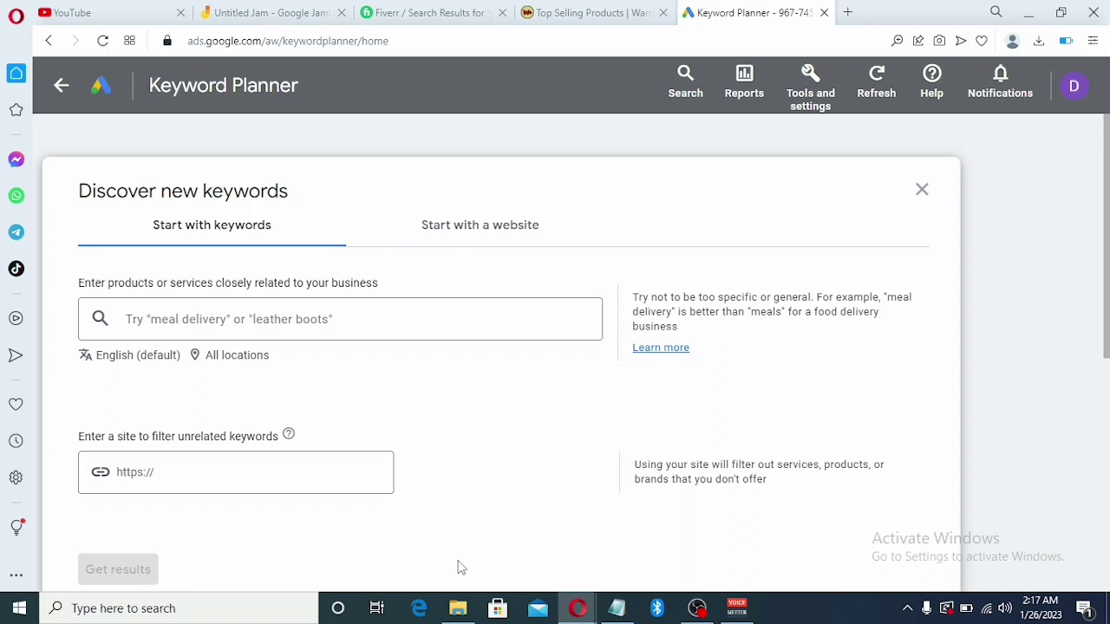
# Copy RetargetBoss from the Notepad list and paste it into the Keyword Planner keyword field
pyautogui.click(619, 608)
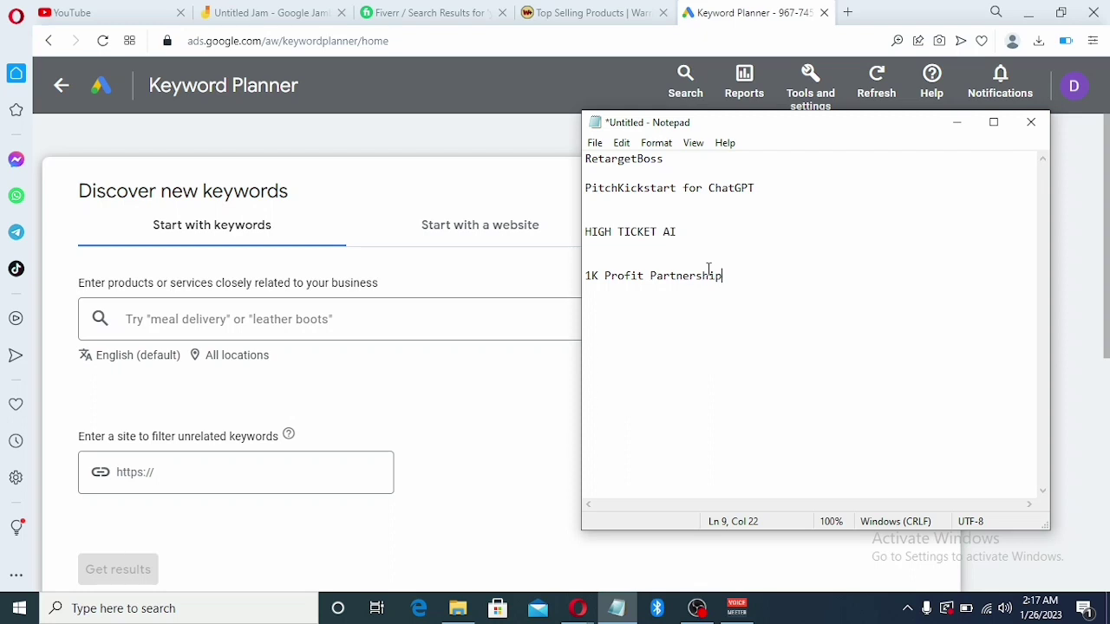
pyautogui.moveTo(664, 159); pyautogui.dragTo(584, 159)
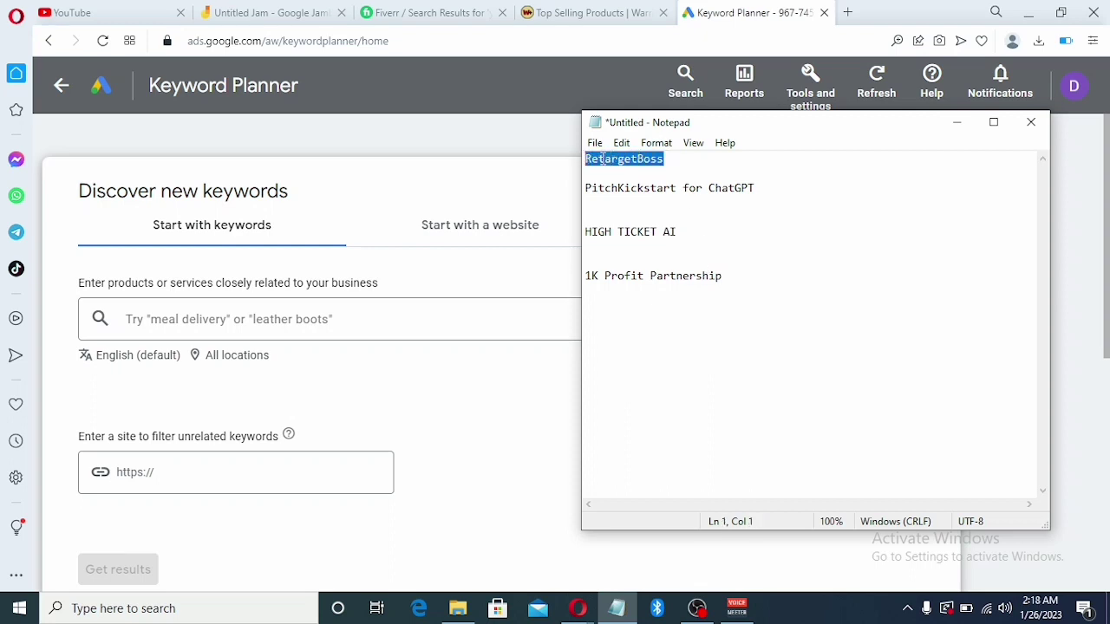
pyautogui.rightClick(603, 159)
pyautogui.click(646, 212)
pyautogui.click(178, 318)
pyautogui.rightClick(178, 318)
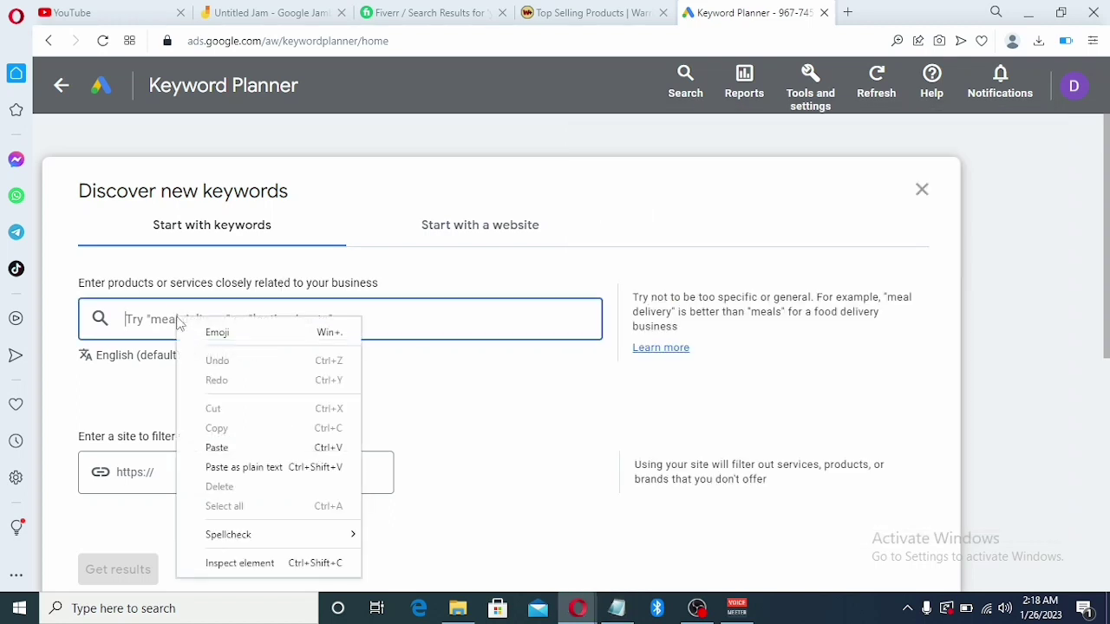
pyautogui.click(217, 447)
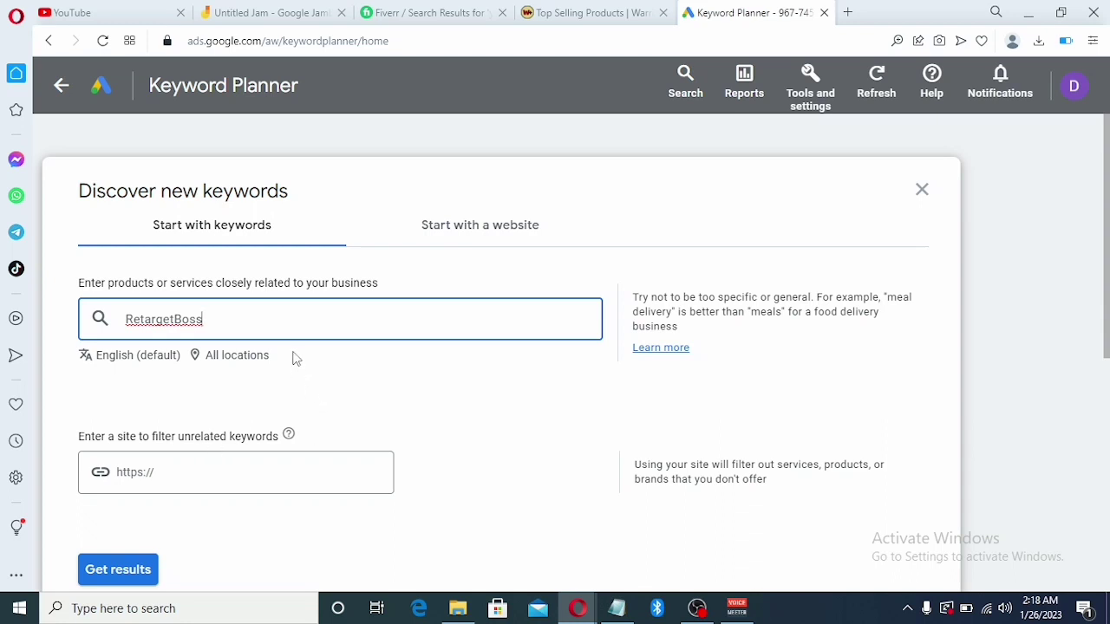
# Review RetargetBoss's keyword ideas (0–10 monthly searches), close the plan, and start a fresh keyword discovery
pyautogui.click(117, 578)
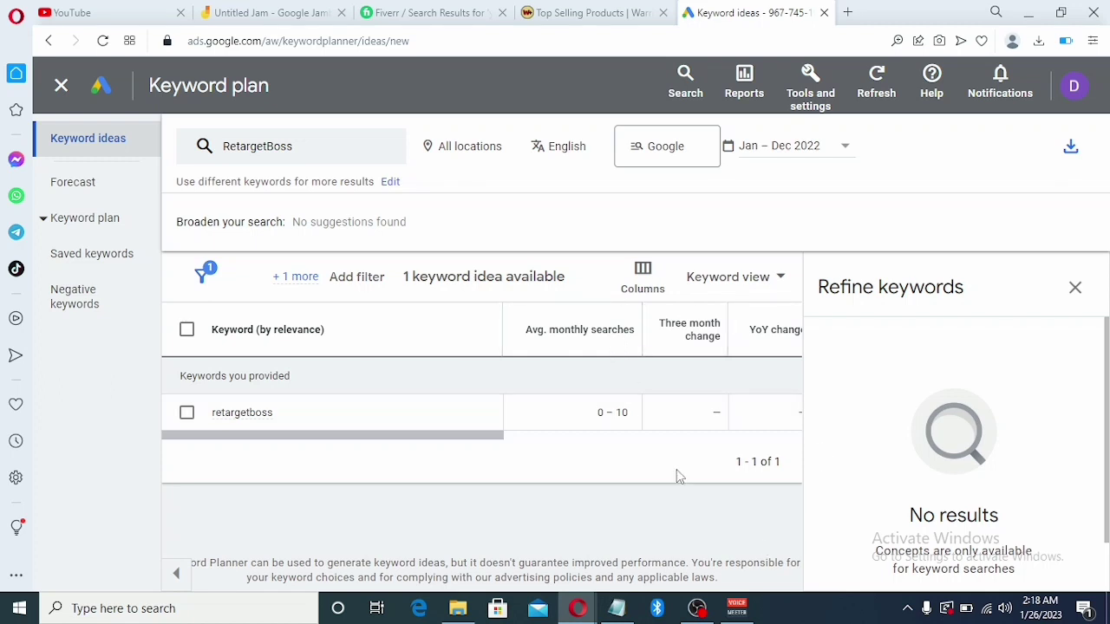
pyautogui.click(65, 91)
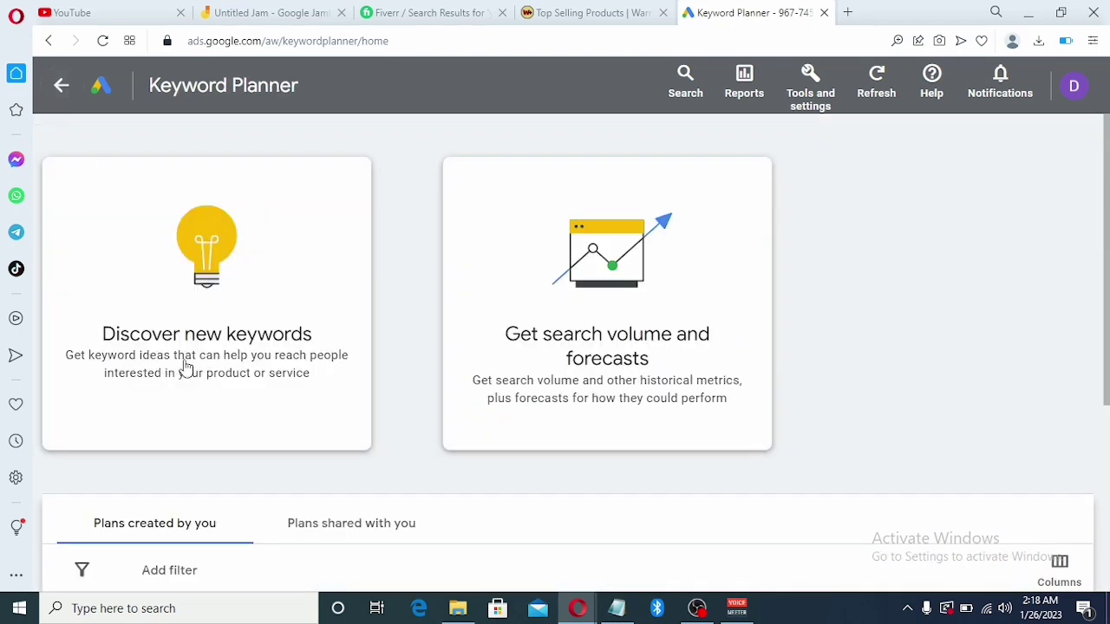
pyautogui.click(184, 367)
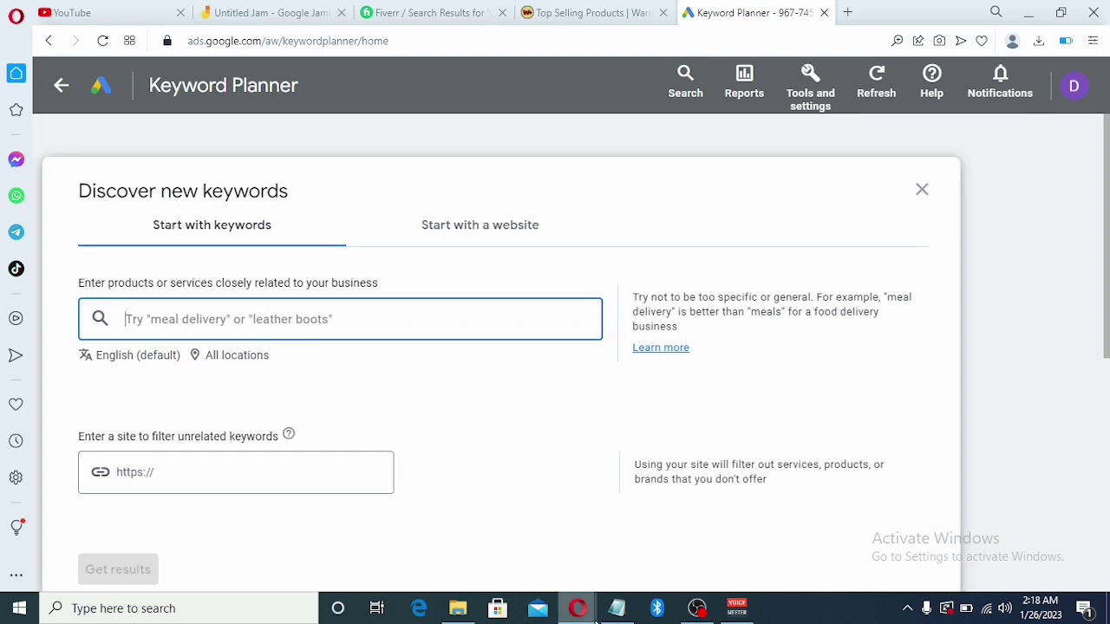
# Copy the 'PitchKickstart for ChatGPT' line from Notepad into the Keyword Planner keyword field
pyautogui.click(616, 610)
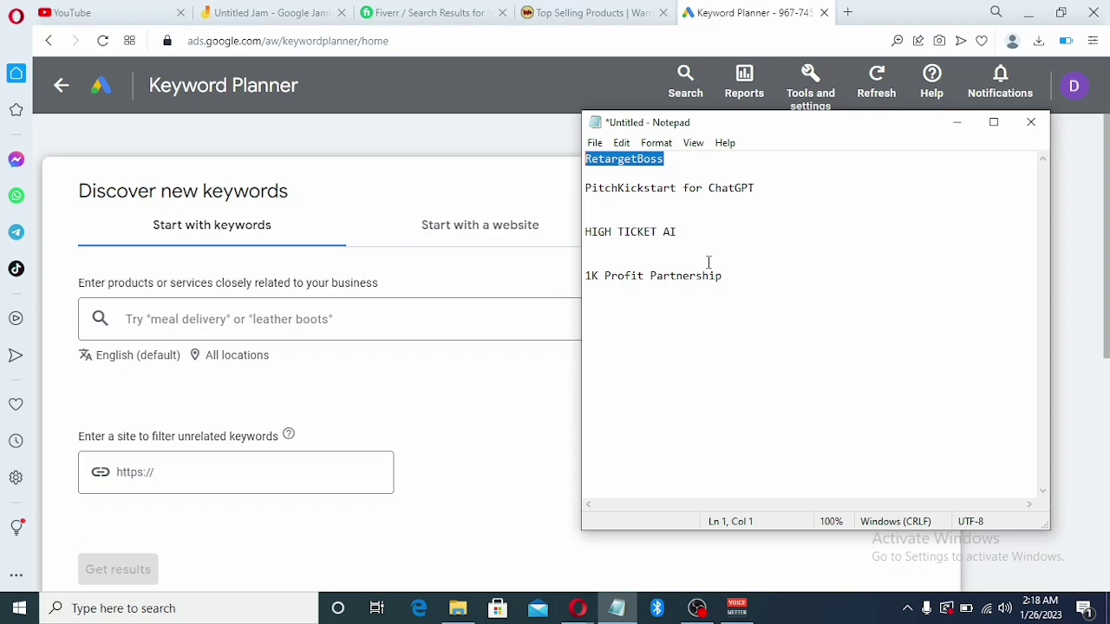
pyautogui.tripleClick(694, 189)
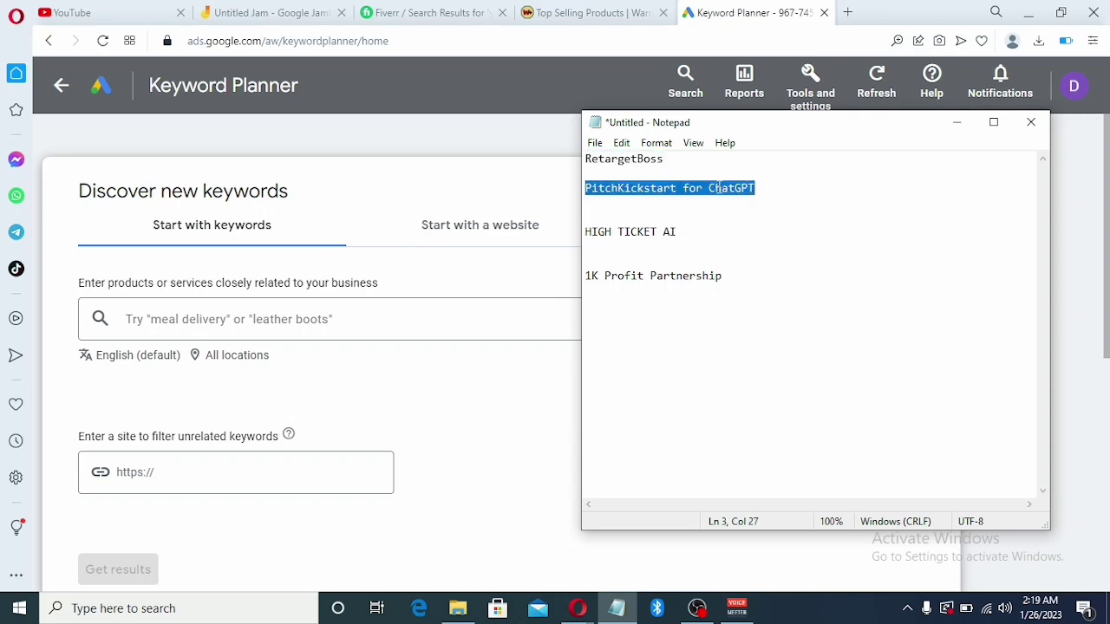
pyautogui.rightClick(692, 193)
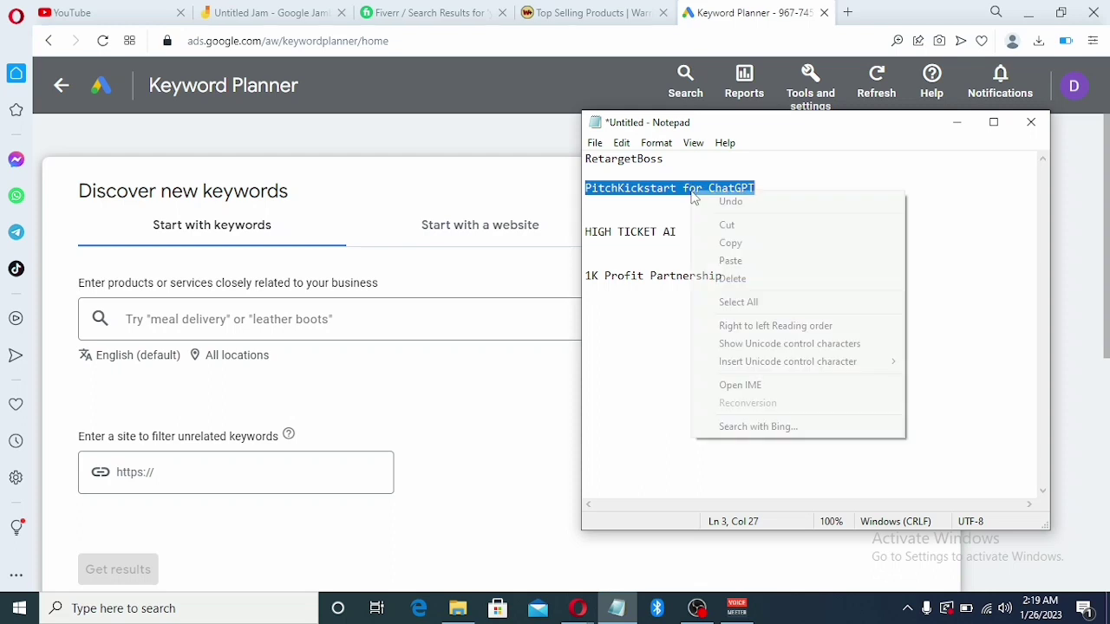
pyautogui.click(730, 250)
pyautogui.click(201, 321)
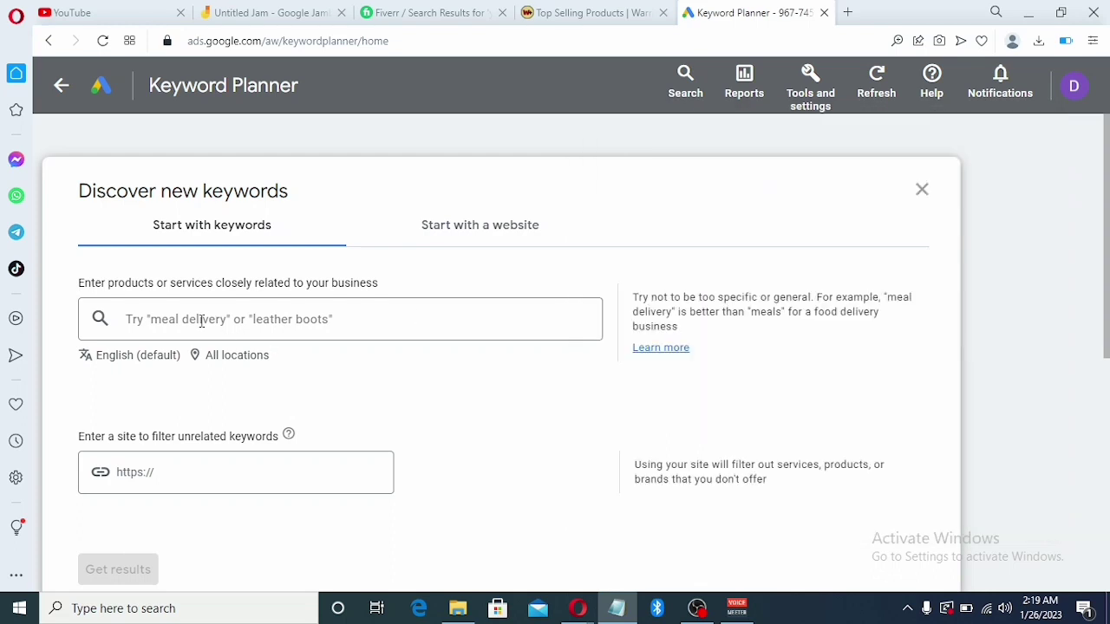
pyautogui.rightClick(202, 320)
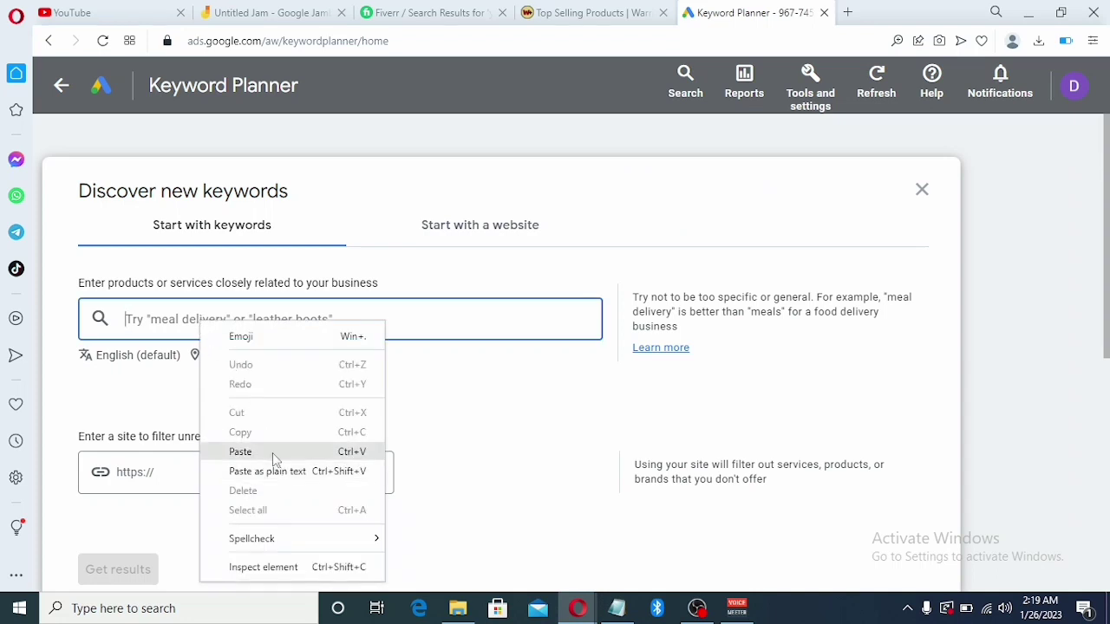
pyautogui.click(240, 451)
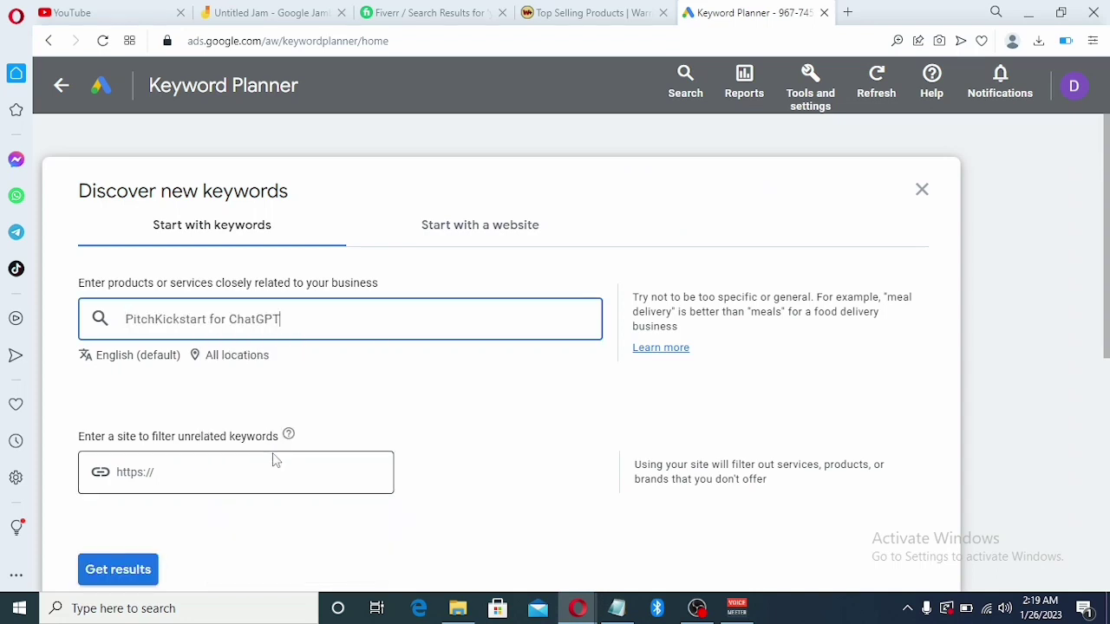
# Get keyword ideas for PitchKickstart for ChatGPT (0–10 monthly searches), then close the plan
pyautogui.click(87, 566)
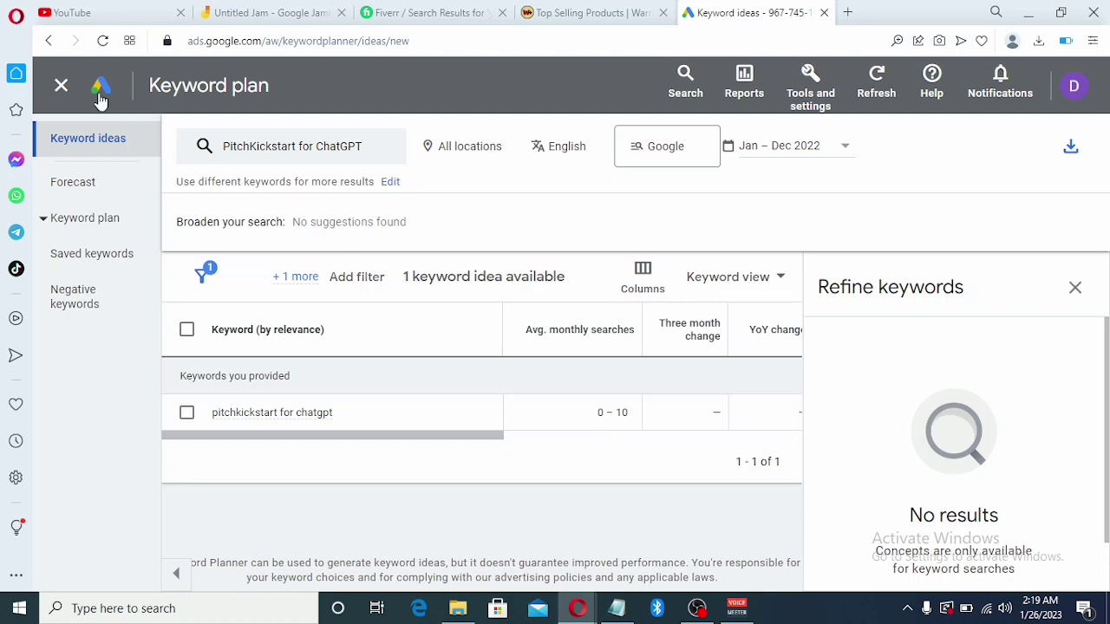
pyautogui.click(61, 87)
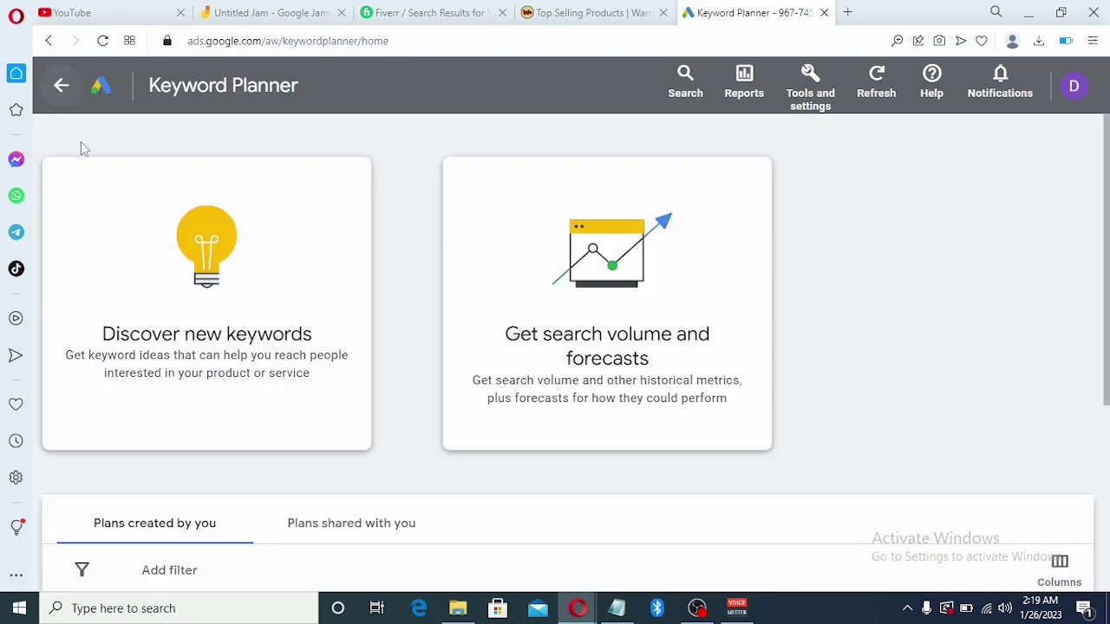
# Search keyword ideas for HIGH TICKET AI copied from Notepad (0–10 monthly searches), then close the plan
pyautogui.click(130, 306)
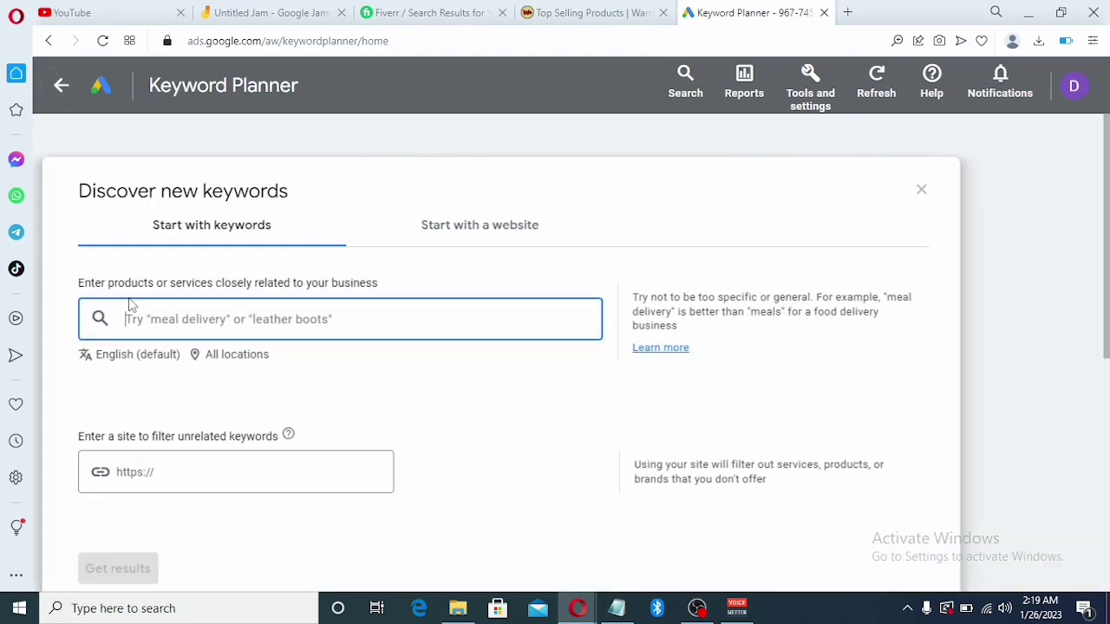
pyautogui.click(619, 609)
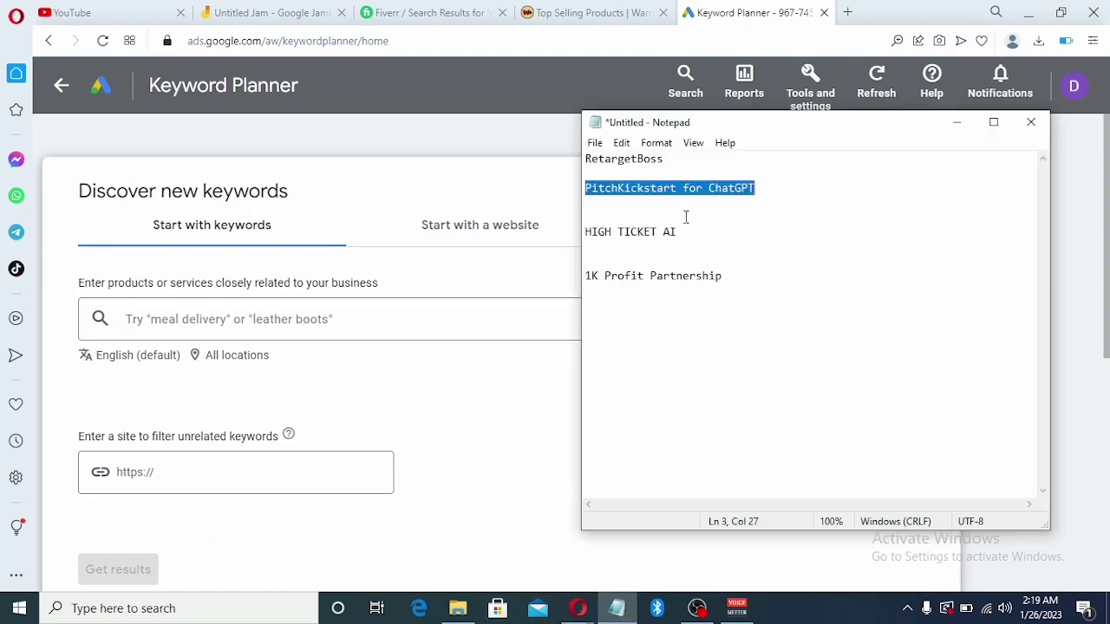
pyautogui.moveTo(588, 242); pyautogui.dragTo(586, 237)
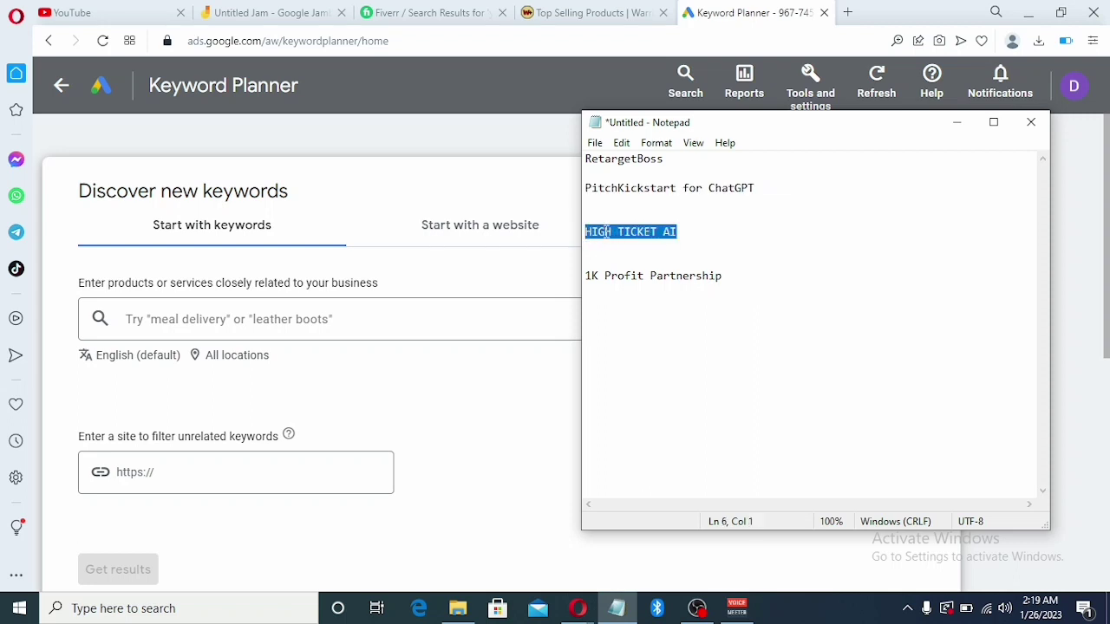
pyautogui.rightClick(606, 233)
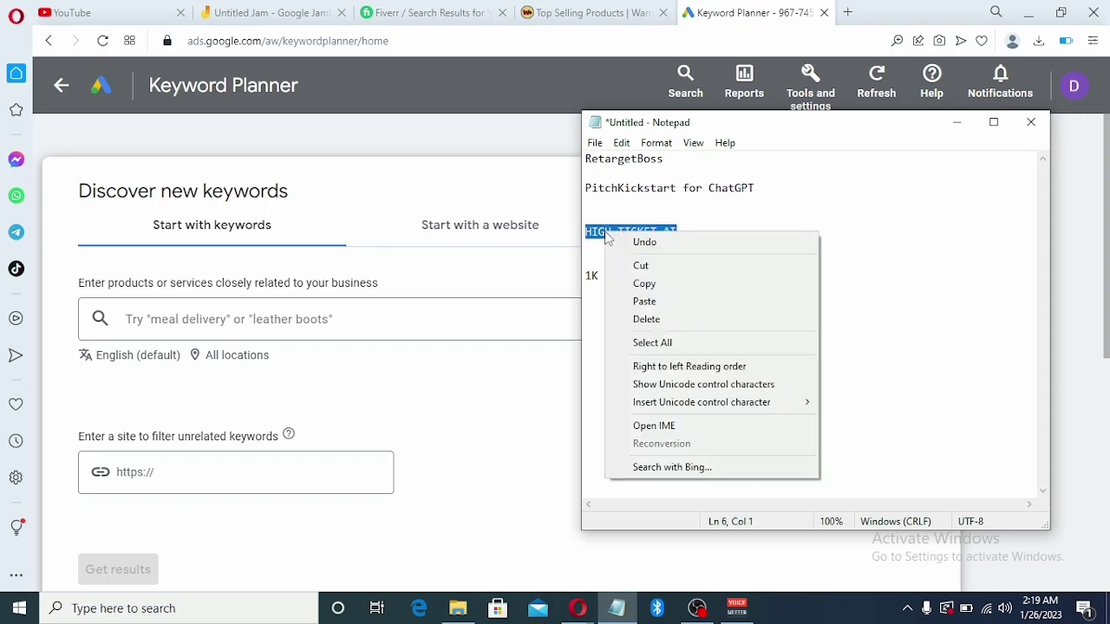
pyautogui.click(635, 286)
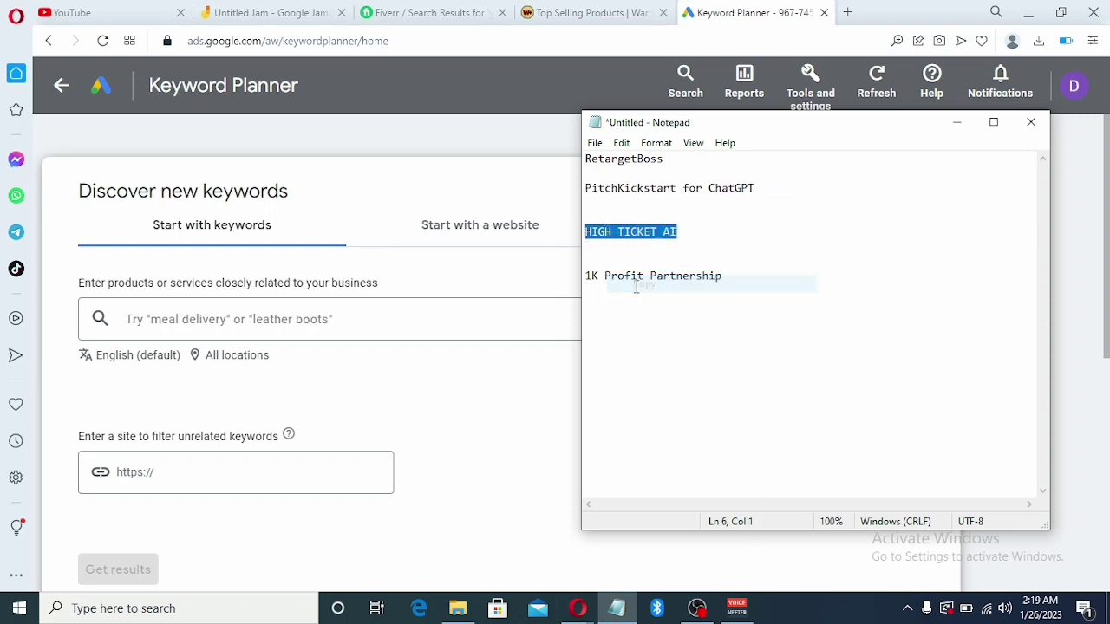
pyautogui.click(195, 313)
pyautogui.rightClick(195, 312)
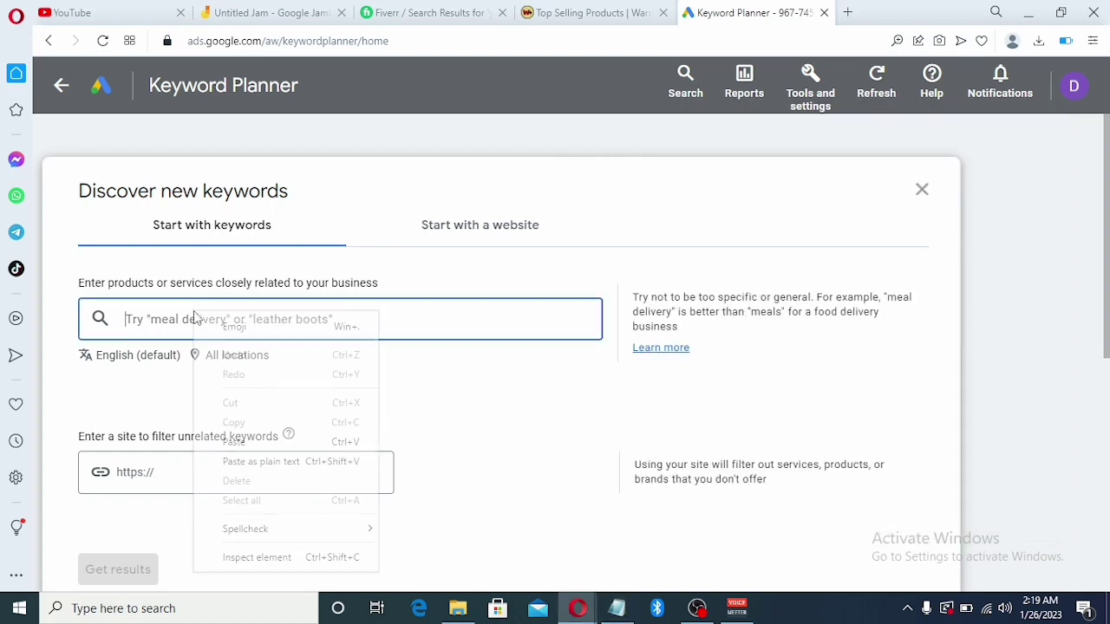
pyautogui.click(237, 440)
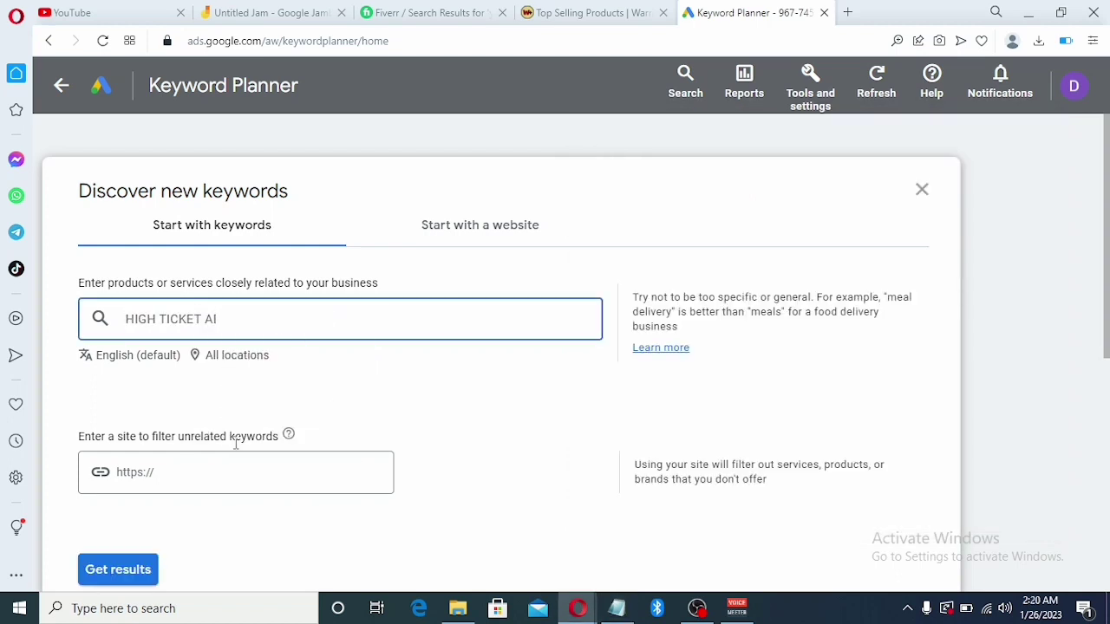
pyautogui.click(119, 572)
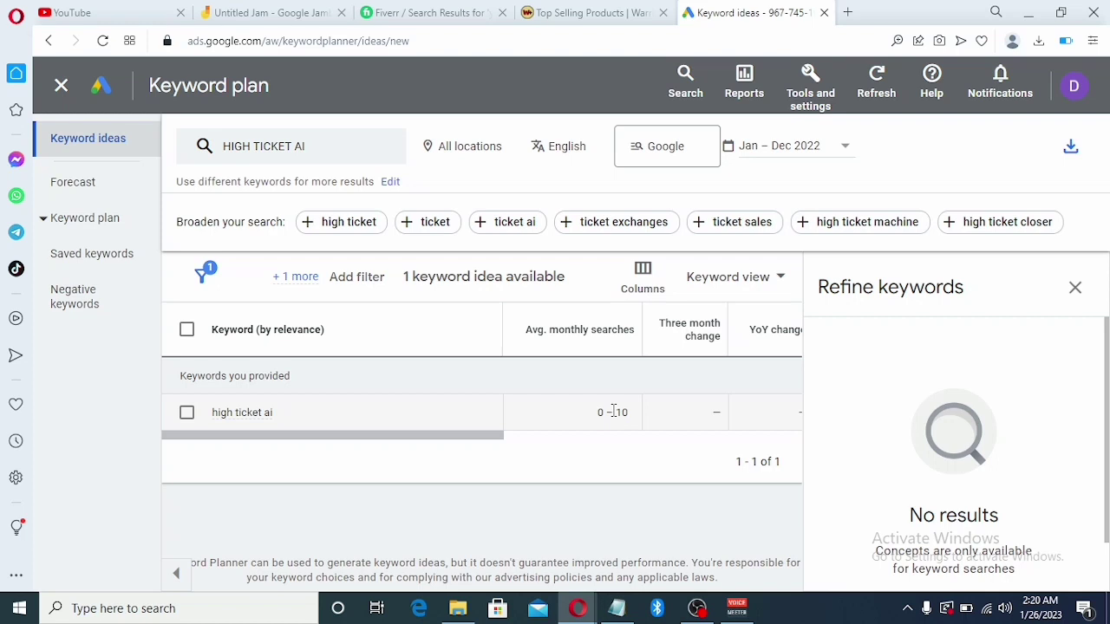
pyautogui.click(60, 87)
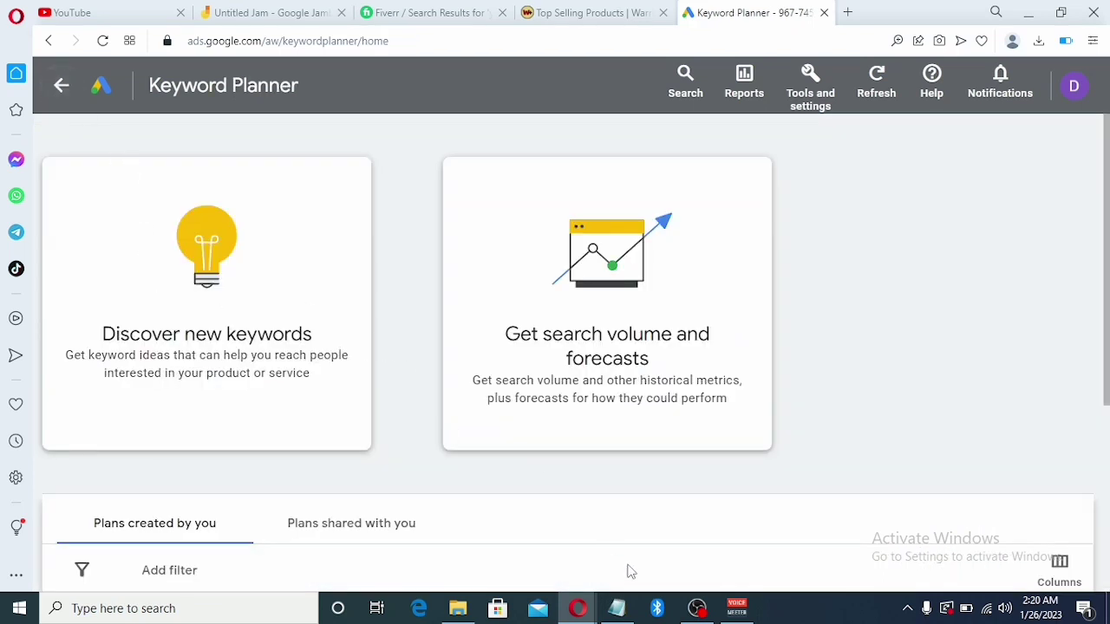
# Copy '1K Profit Partnership' from Notepad into a new keyword search and get its ideas (0–10 monthly searches)
pyautogui.click(617, 608)
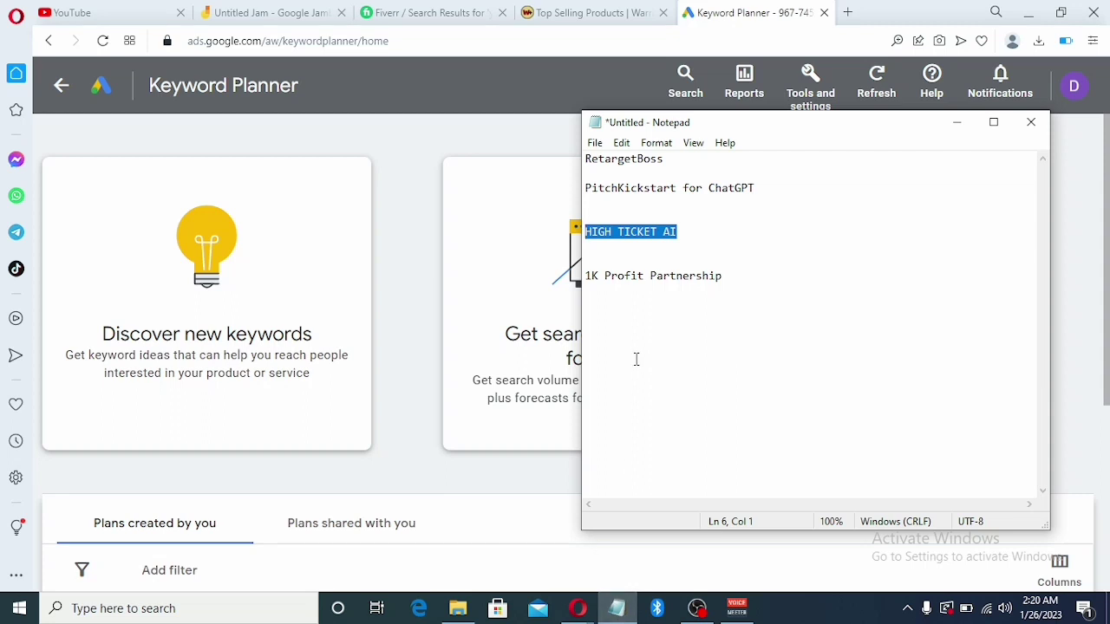
pyautogui.moveTo(731, 284); pyautogui.dragTo(579, 278)
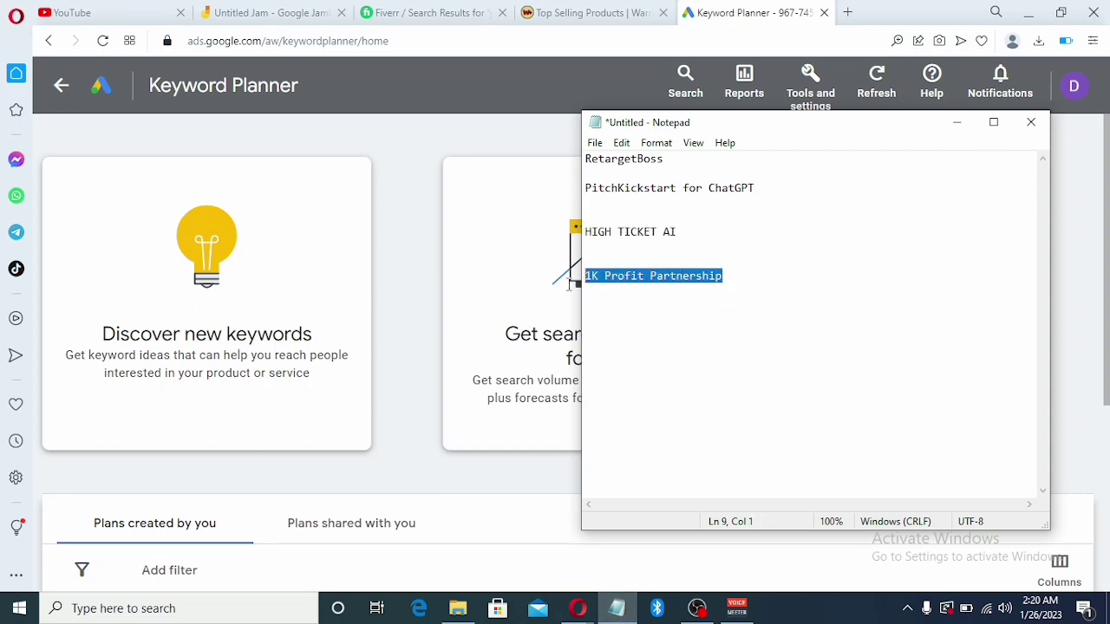
pyautogui.rightClick(606, 274)
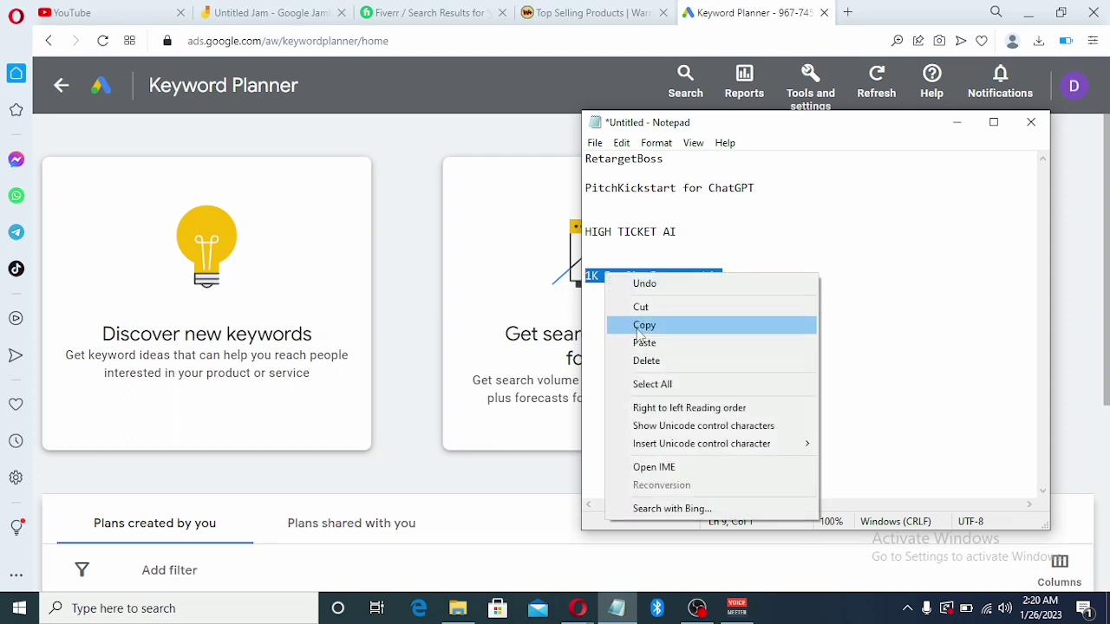
pyautogui.click(640, 330)
pyautogui.click(217, 362)
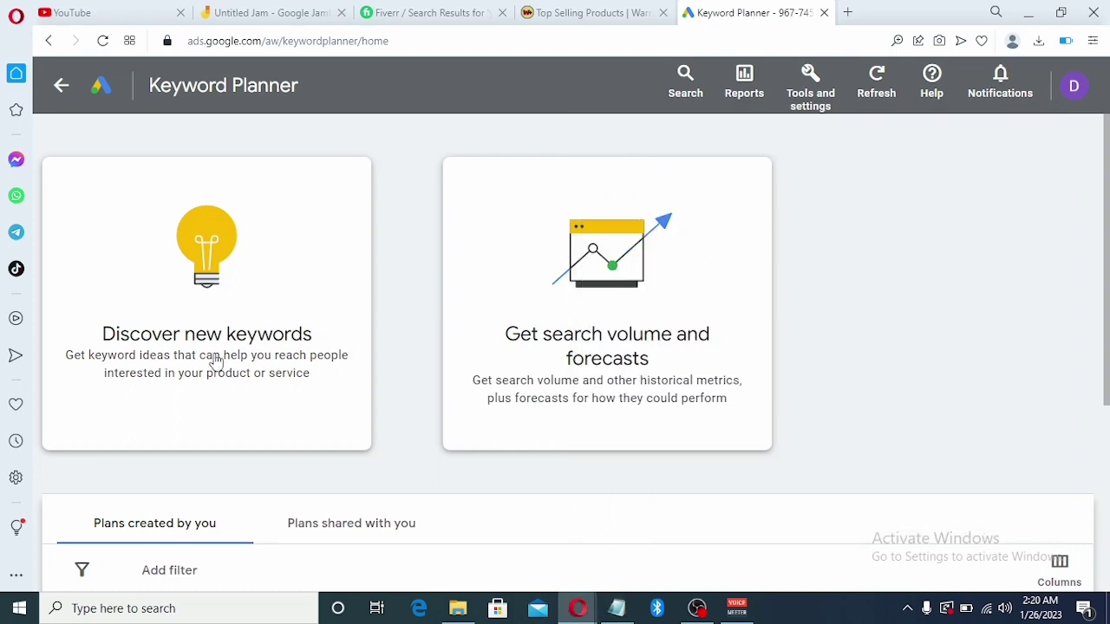
pyautogui.click(217, 363)
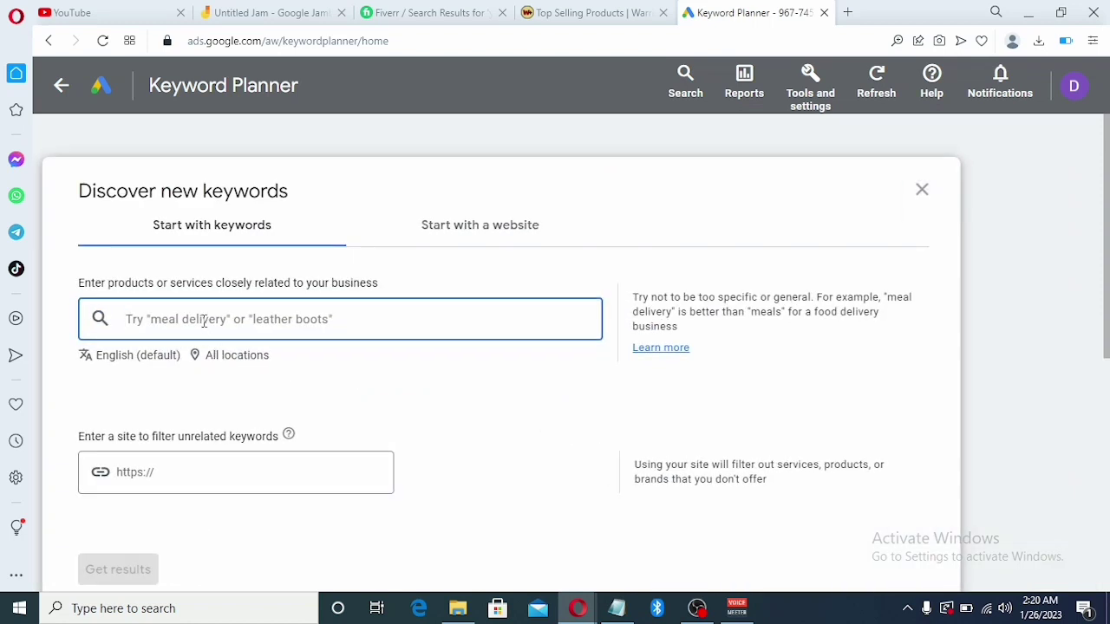
pyautogui.hotkey('ctrl', 'v')
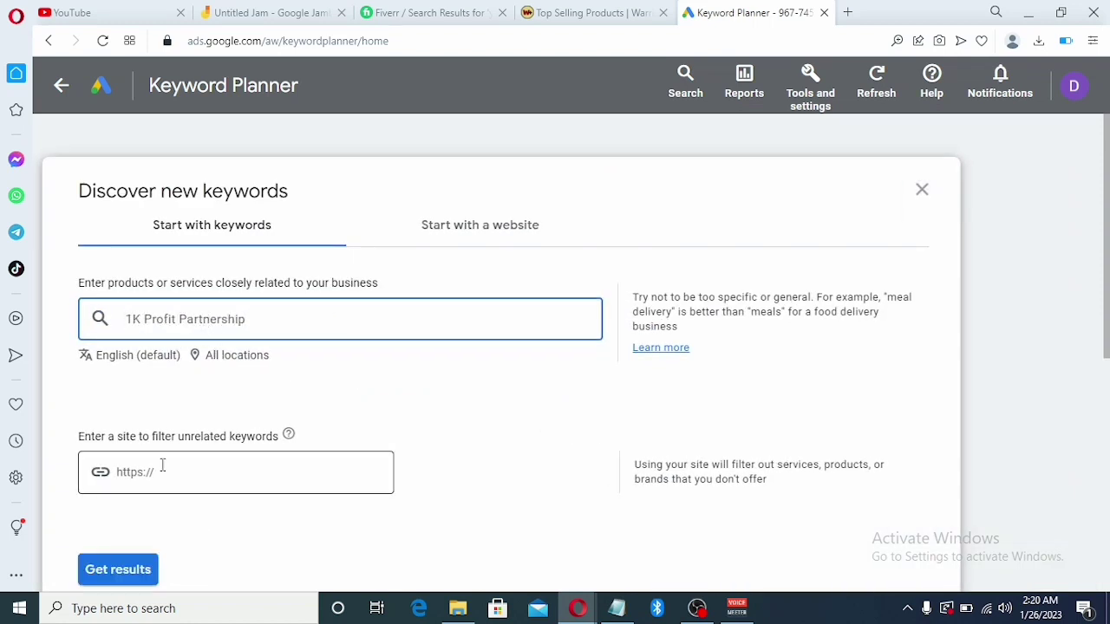
pyautogui.click(105, 572)
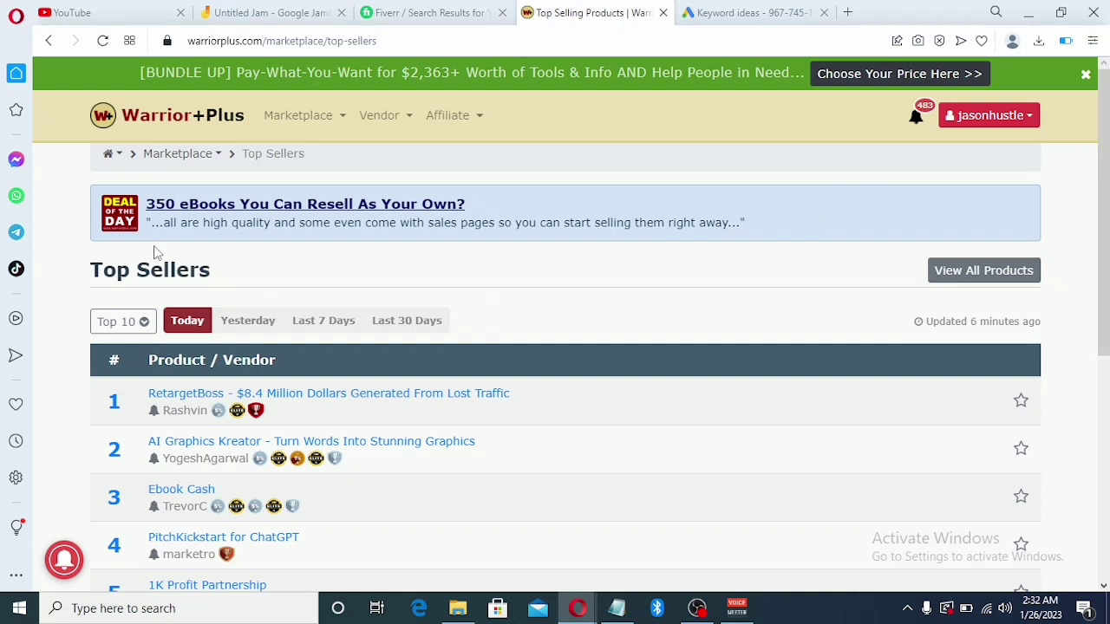
# Go to Affiliate > Offers, listing 10183 offers sorted by Pulse Score
pyautogui.moveTo(457, 121)
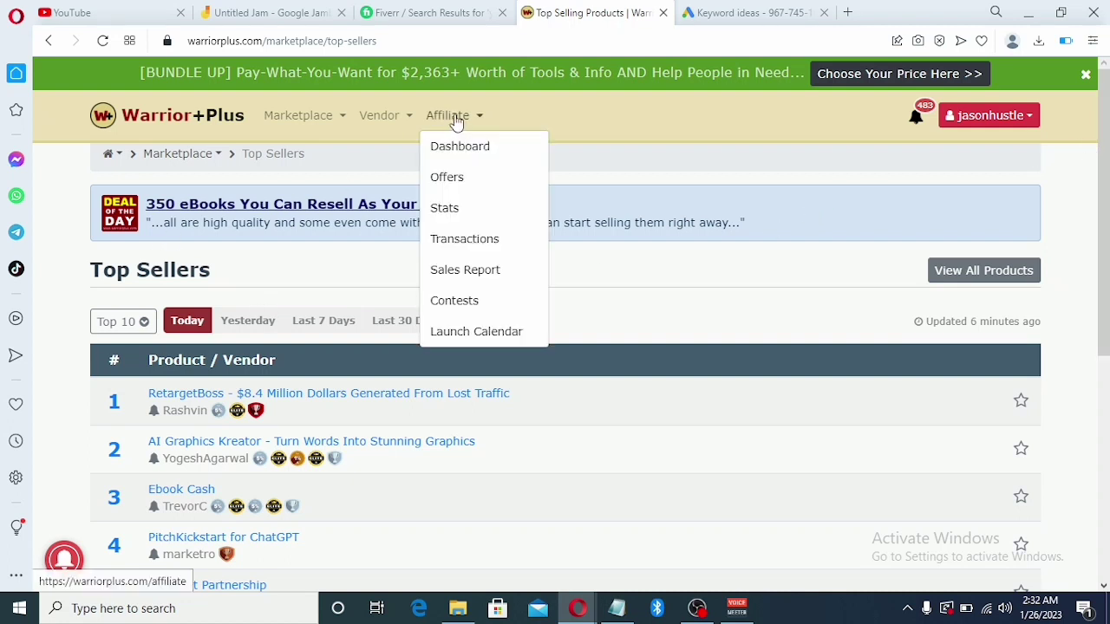
pyautogui.click(449, 178)
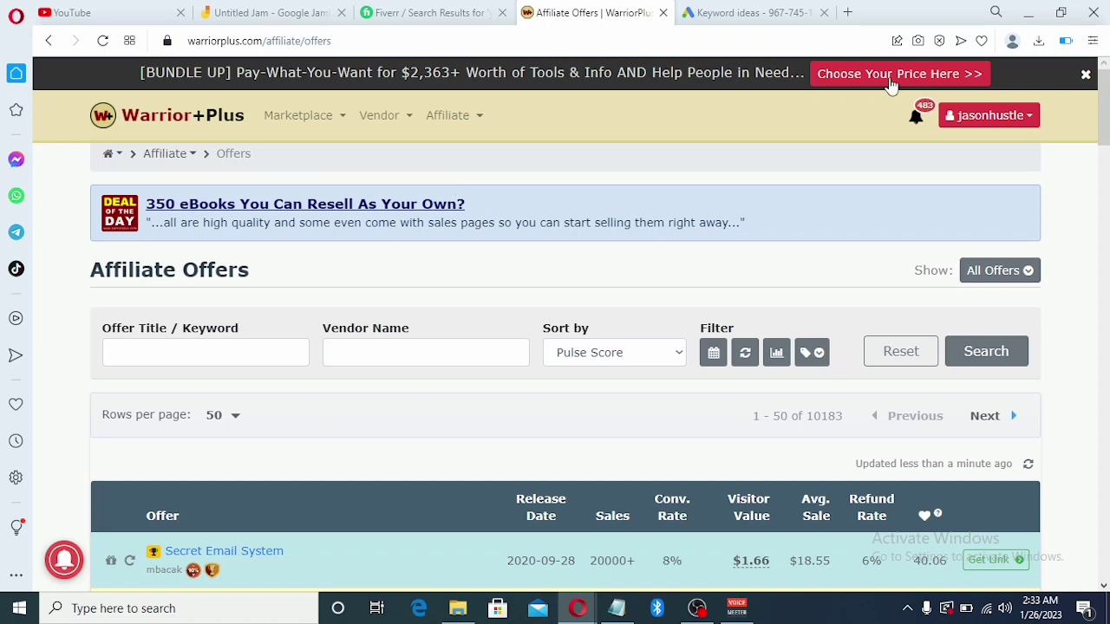
# Scroll the affiliate offers table down and back up until HIGH TICKET AI is visible
pyautogui.scroll(-10, 891, 83)
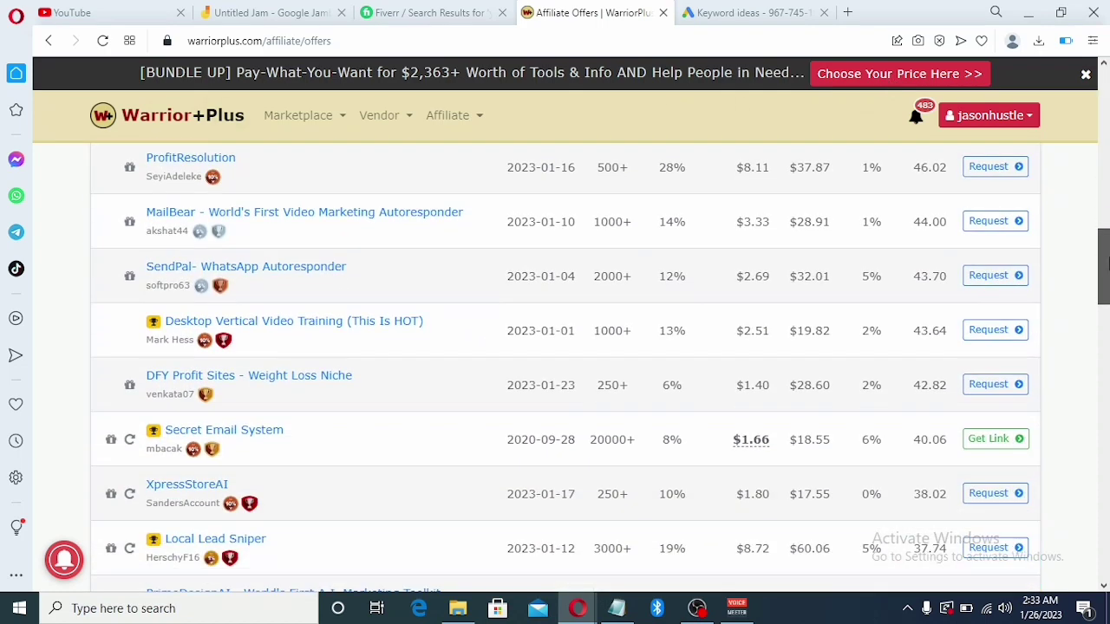
pyautogui.moveTo(1108, 264); pyautogui.dragTo(1108, 302)
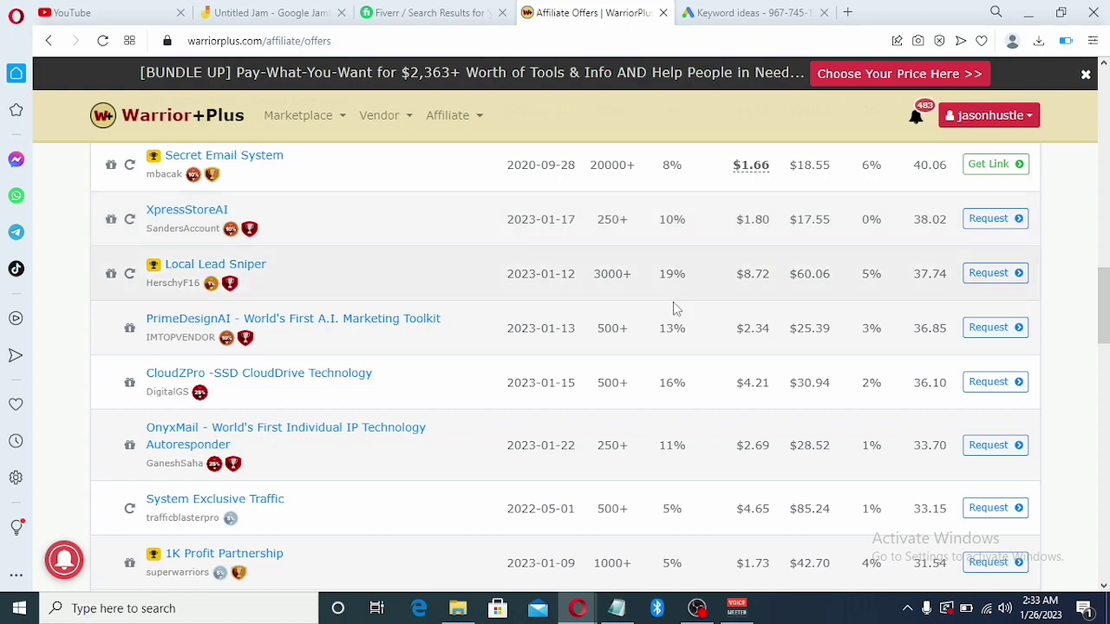
pyautogui.moveTo(1103, 305); pyautogui.dragTo(1104, 165)
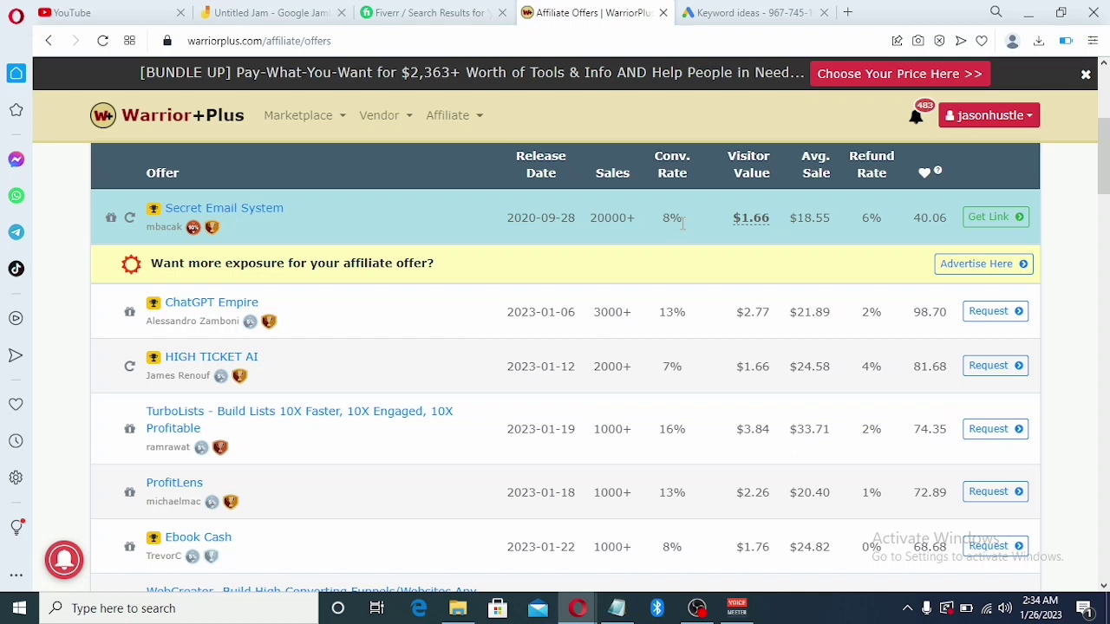
# Scroll down to the OnyxMail offer, select its name, and switch to the Google Ads keyword ideas
pyautogui.moveTo(682, 223); pyautogui.dragTo(637, 386)
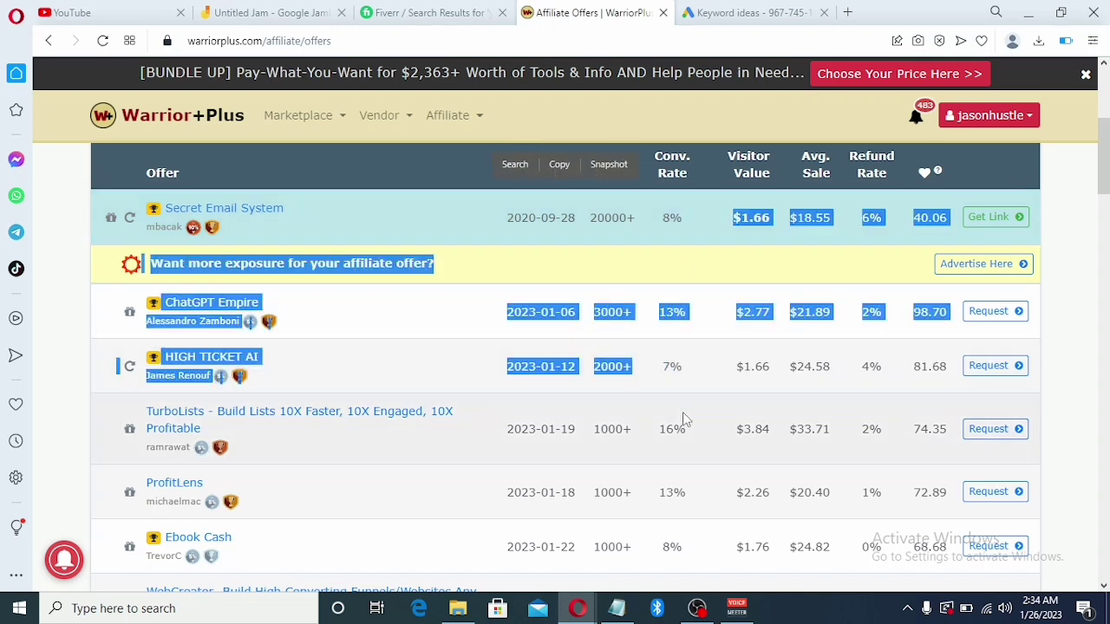
pyautogui.click(670, 426)
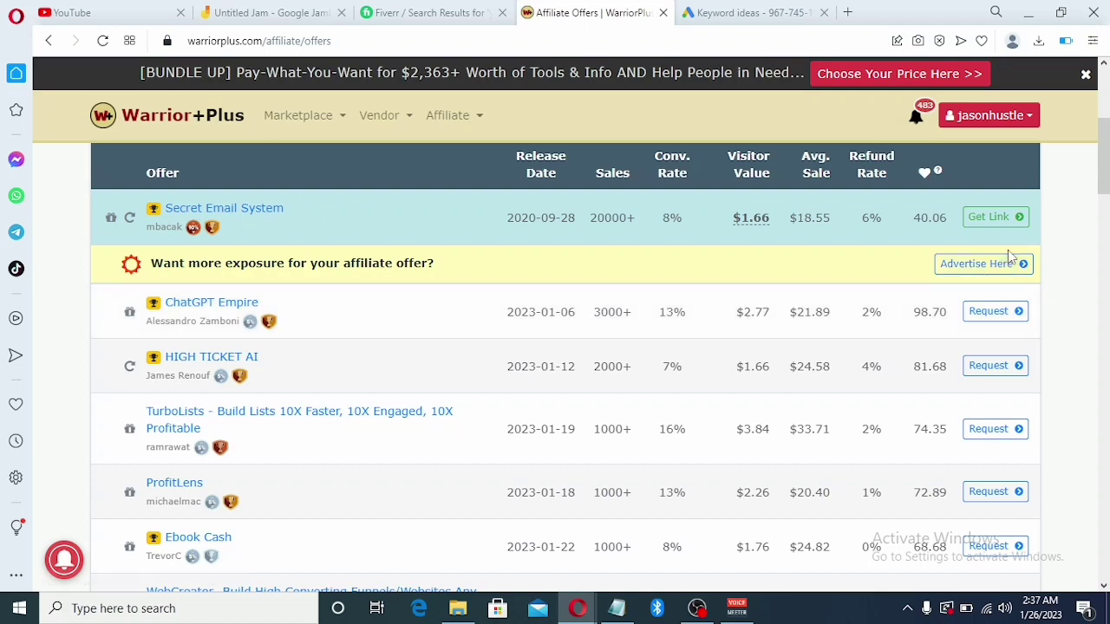
pyautogui.moveTo(1106, 168); pyautogui.dragTo(1105, 345)
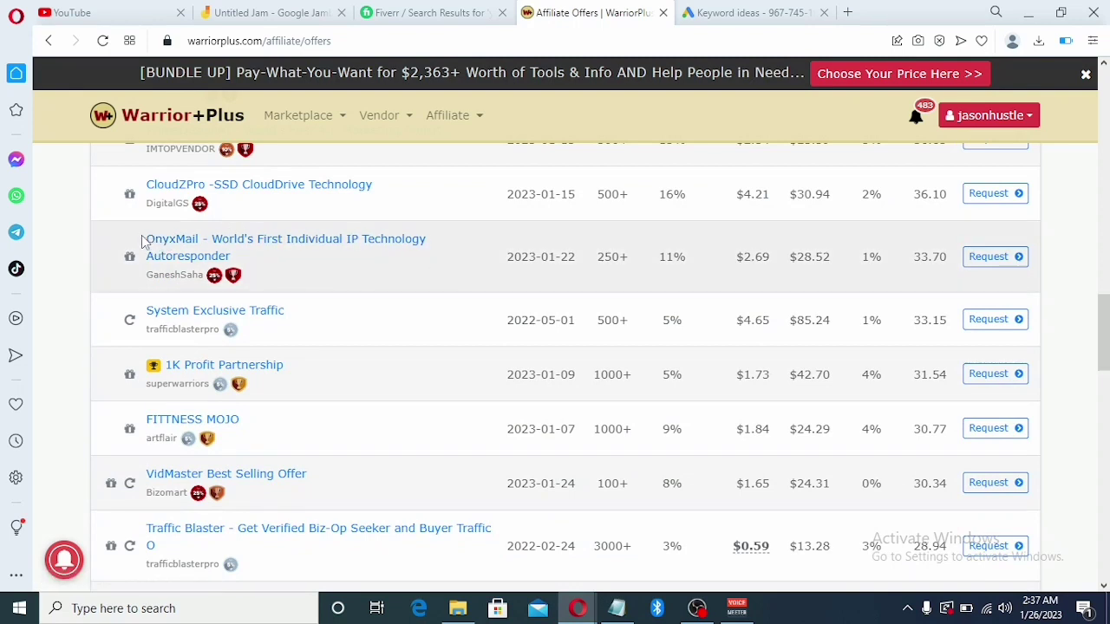
pyautogui.moveTo(143, 241); pyautogui.dragTo(202, 239)
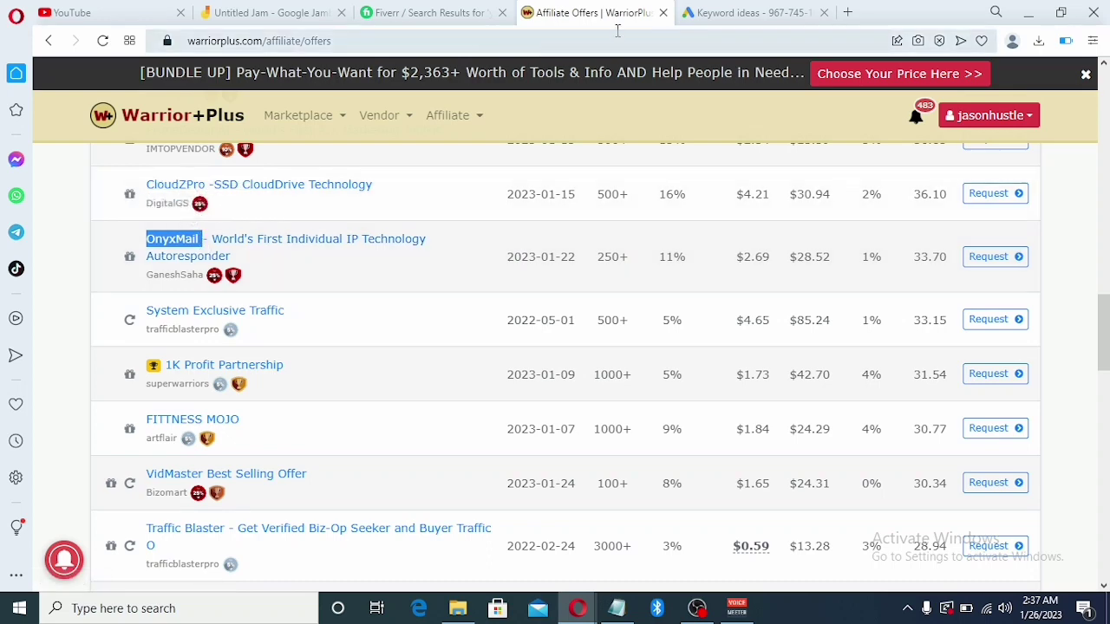
pyautogui.click(706, 12)
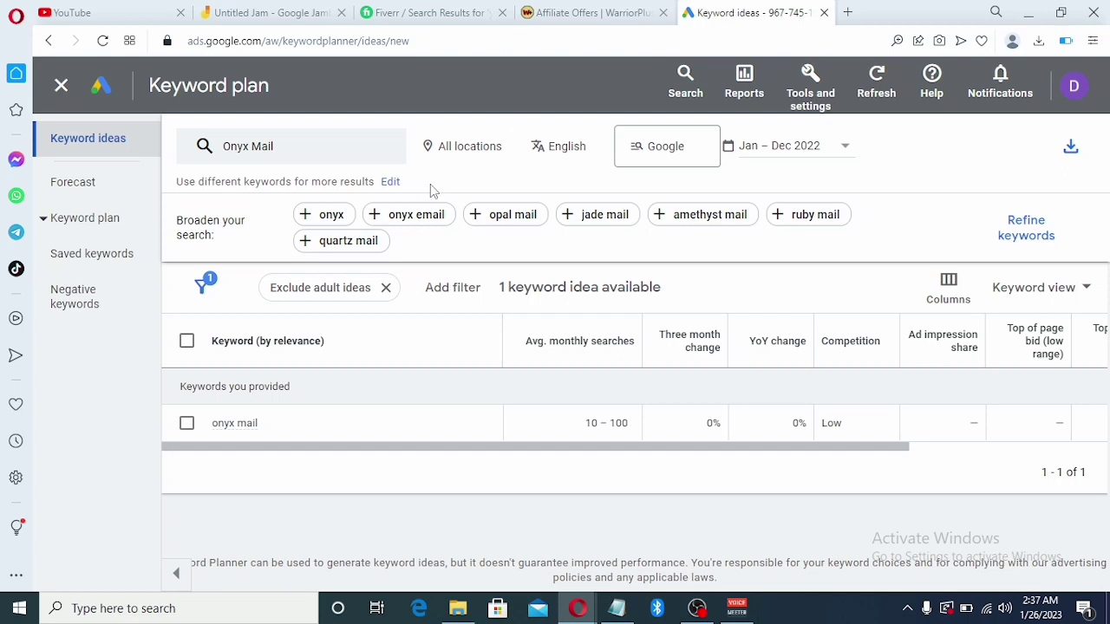
# Start a new keyword search for 'Onyx Mail' and get its ideas: 10–100 monthly searches, low competition
pyautogui.click(61, 87)
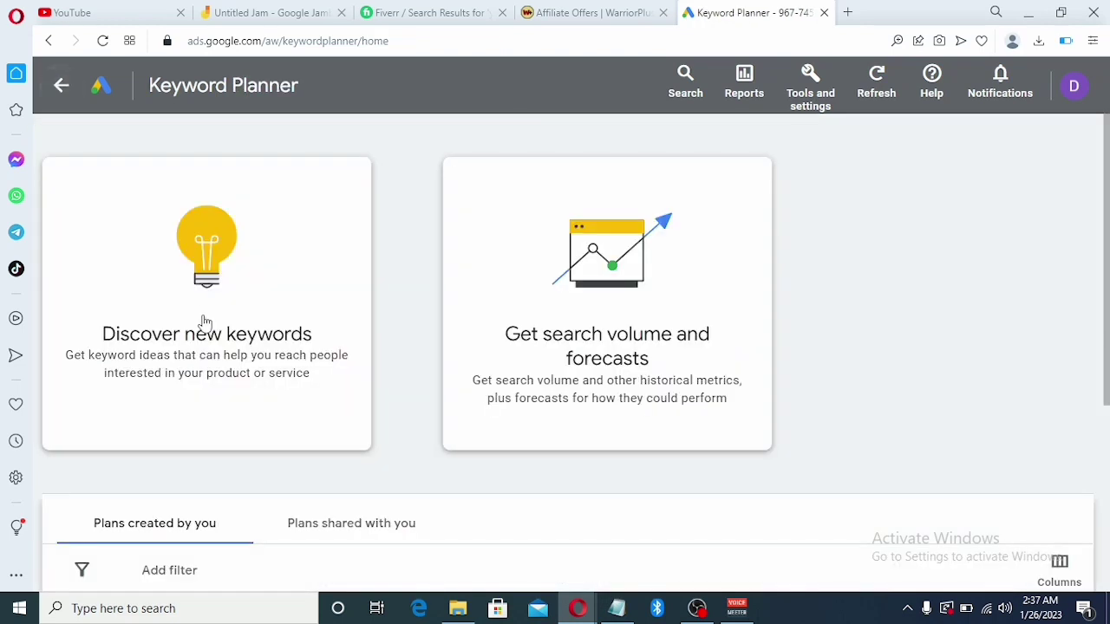
pyautogui.click(205, 318)
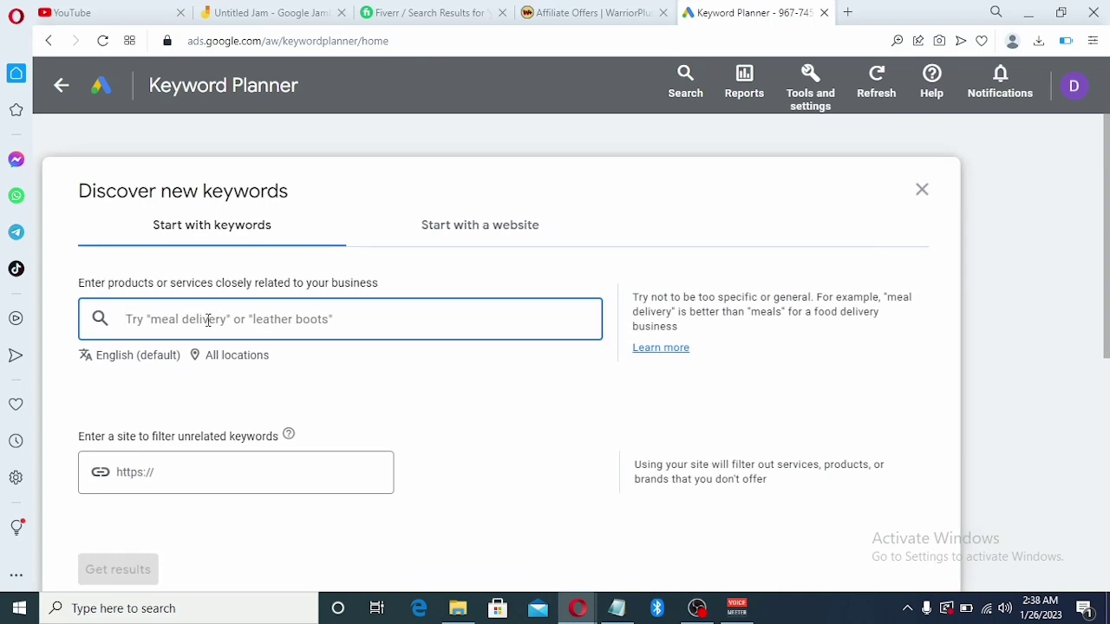
pyautogui.hotkey('ctrl', 'v')
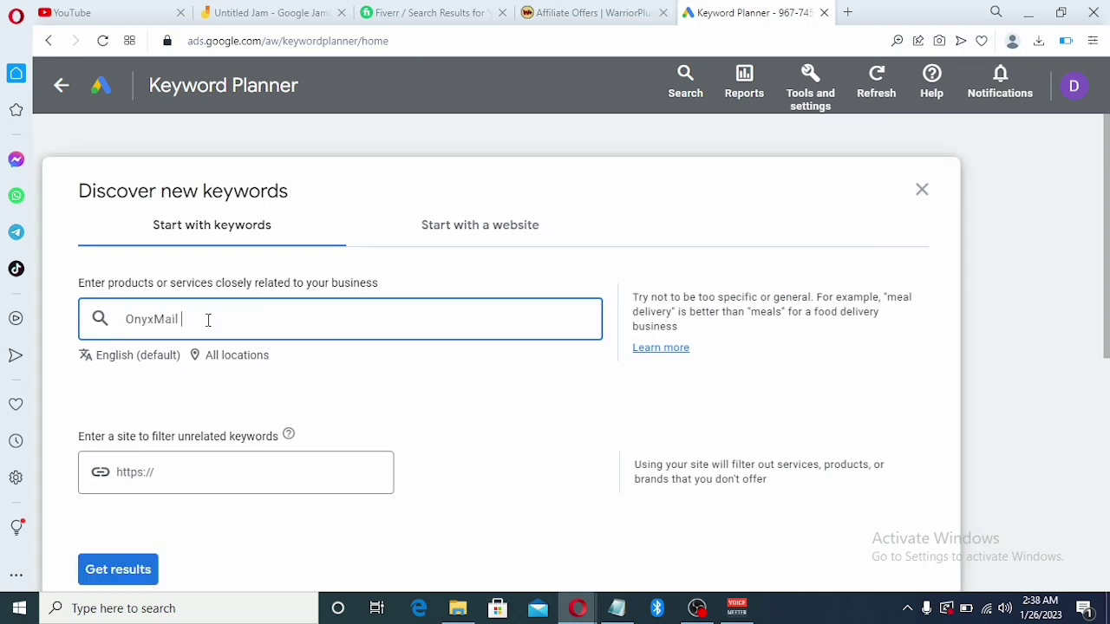
pyautogui.click(155, 319)
pyautogui.press('Return')
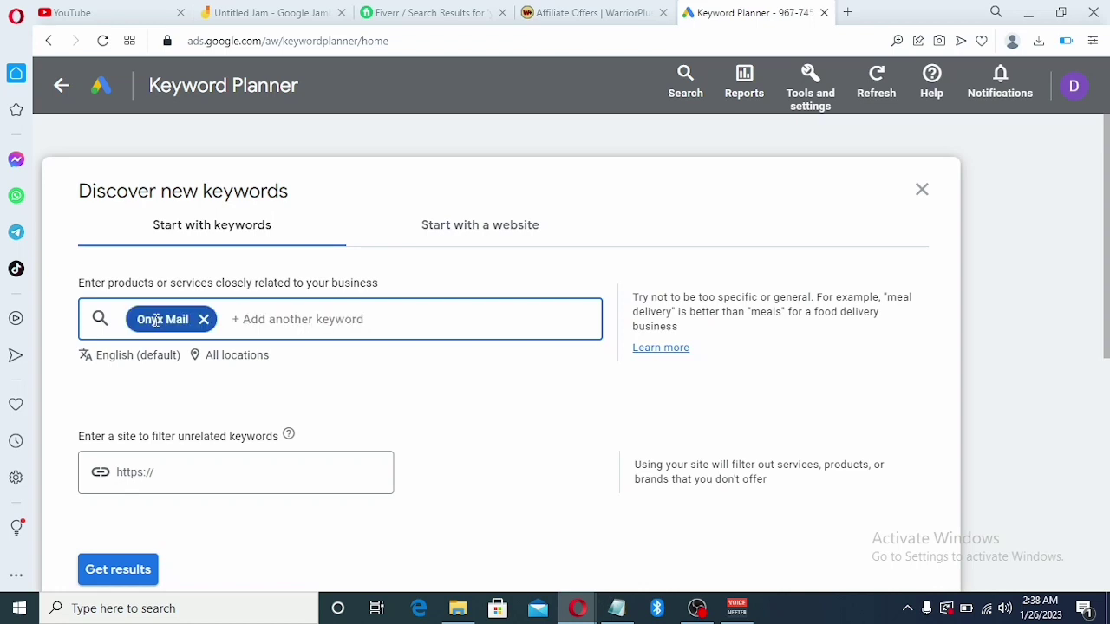
pyautogui.click(117, 576)
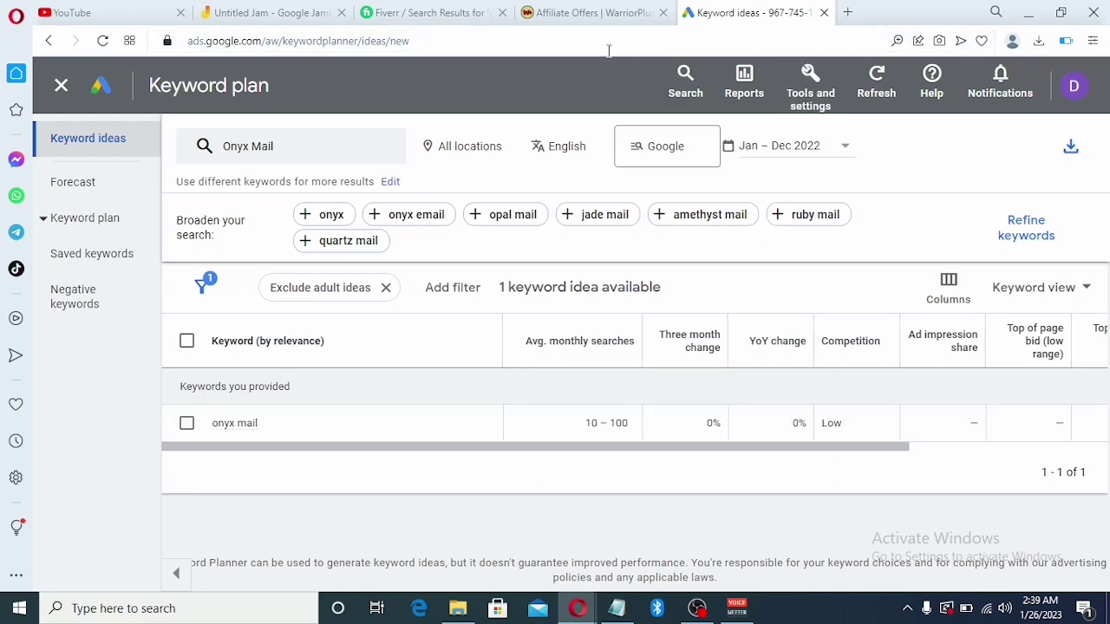
# Switch back to the Warrior+Plus Affiliate Offers tab, then open a new Speed Dial tab
pyautogui.click(578, 14)
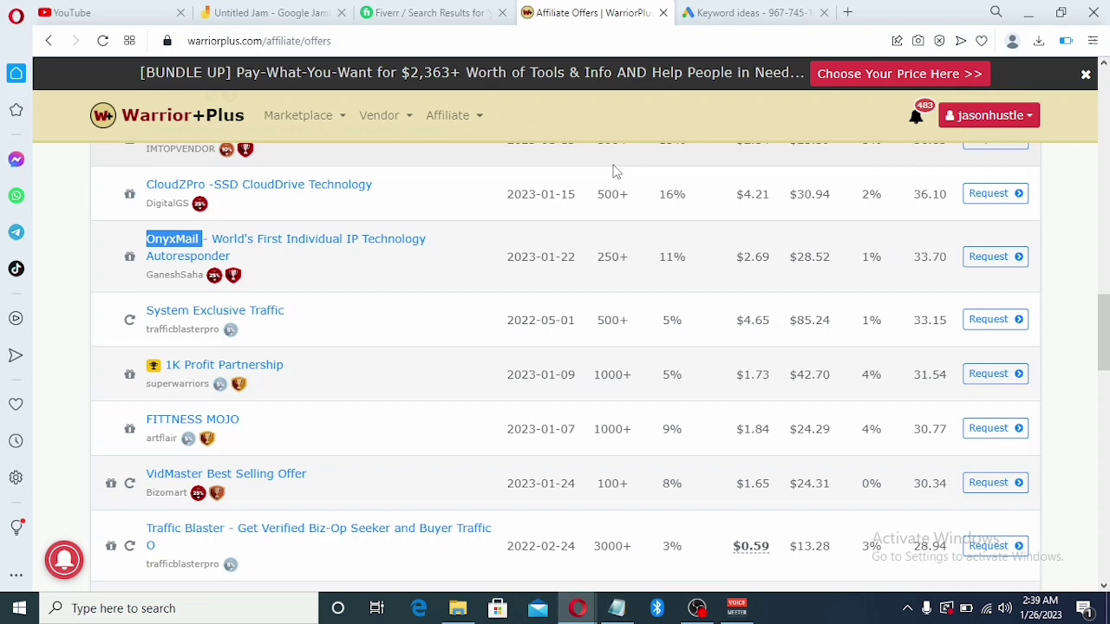
pyautogui.click(847, 13)
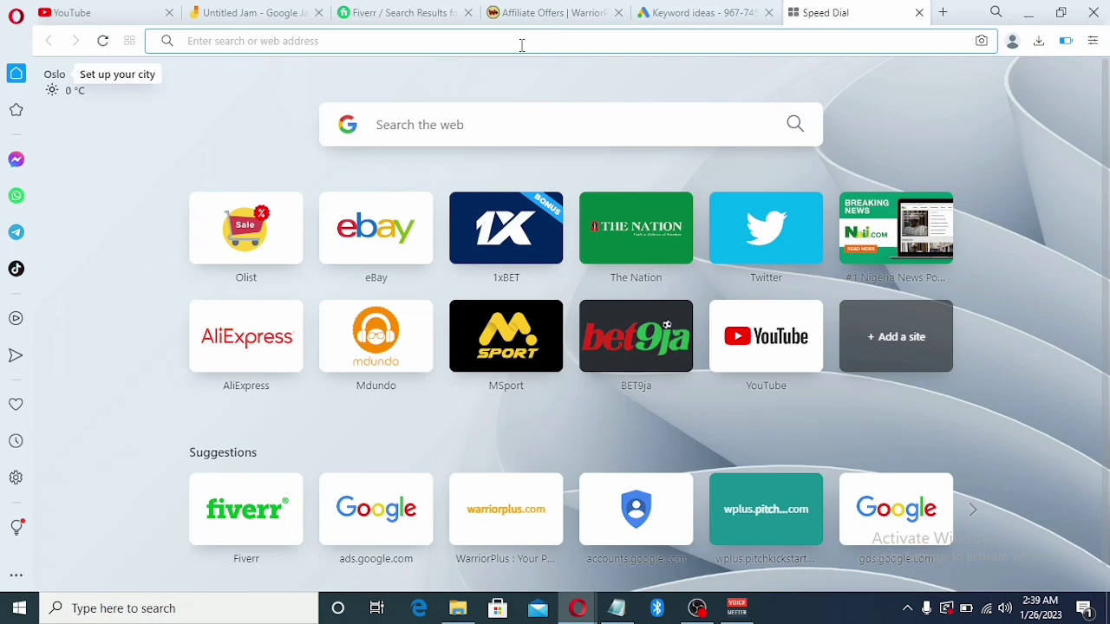
# Search Google for 'muncheye' and open the MunchEye product launch calendar site
pyautogui.write('mun')
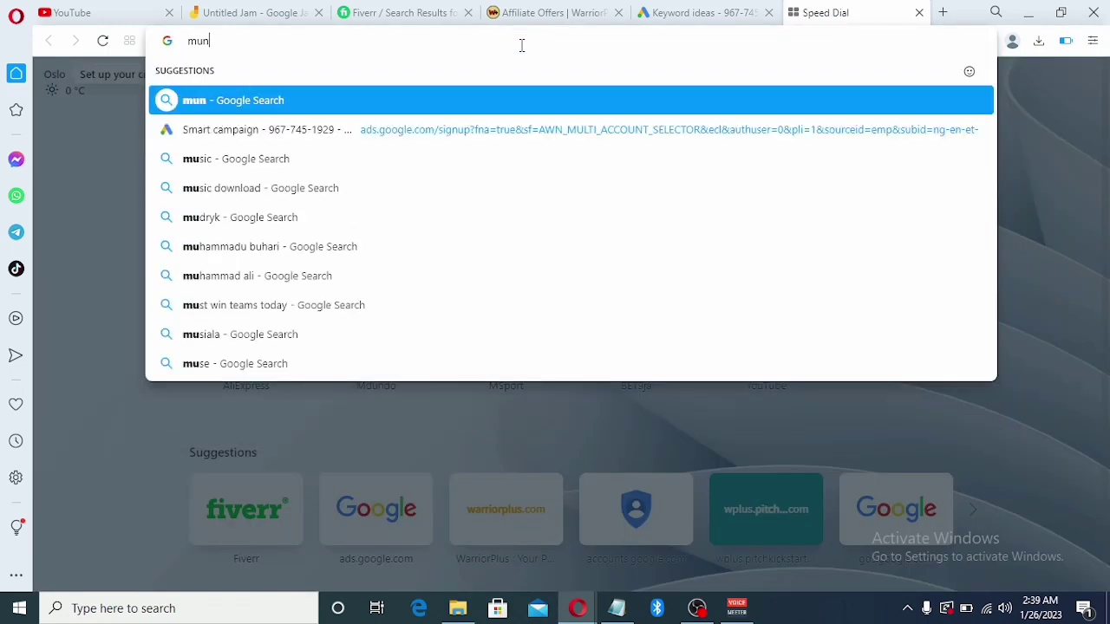
pyautogui.write('ch')
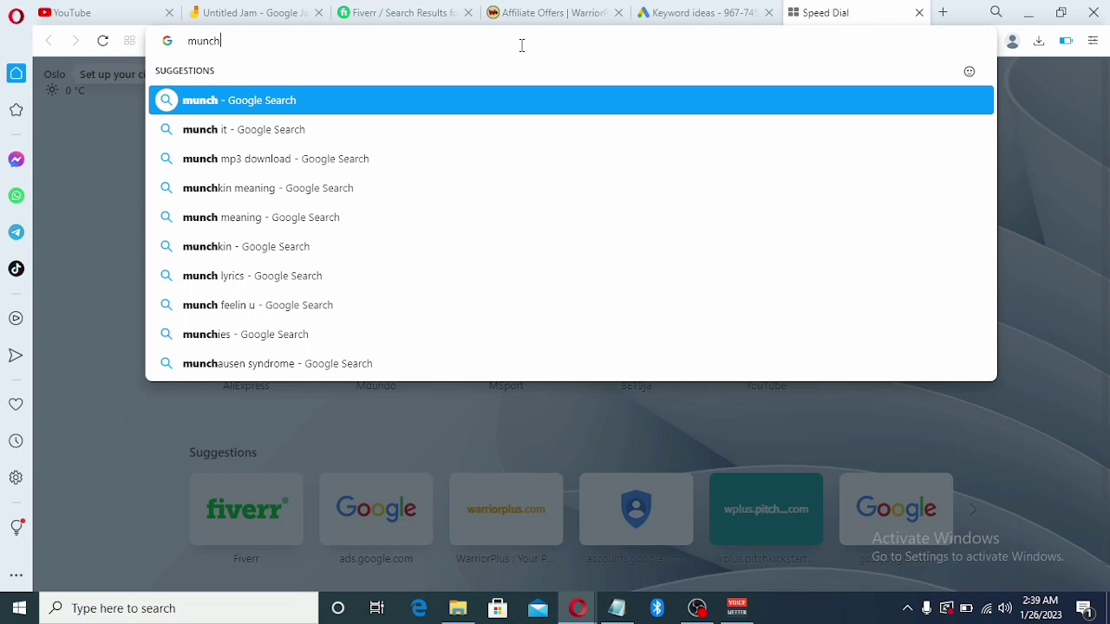
pyautogui.write(' ey')
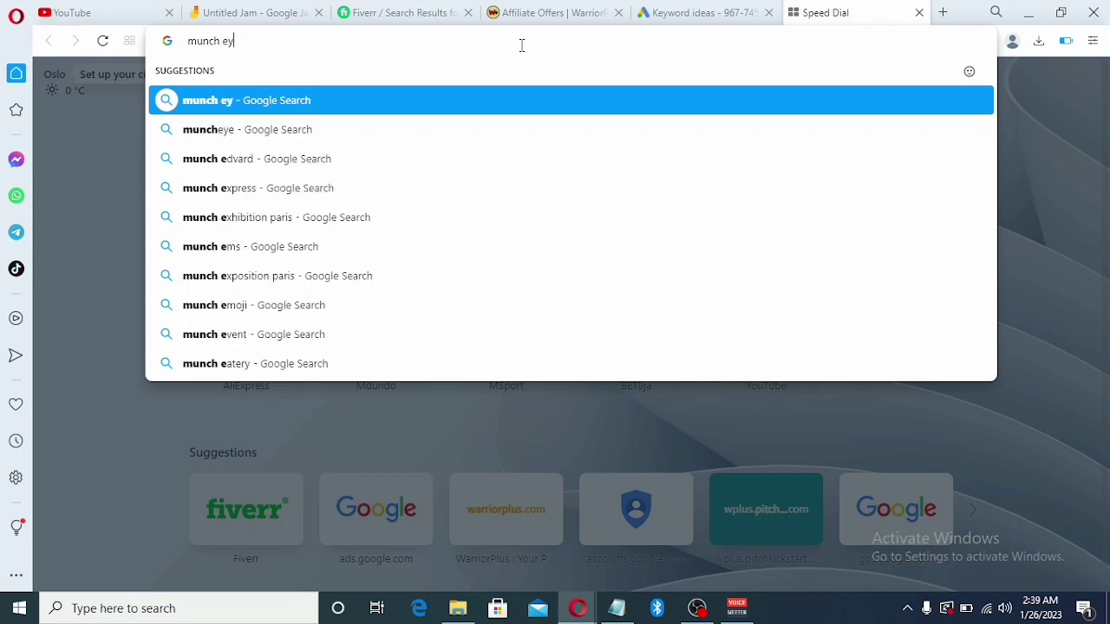
pyautogui.click(209, 131)
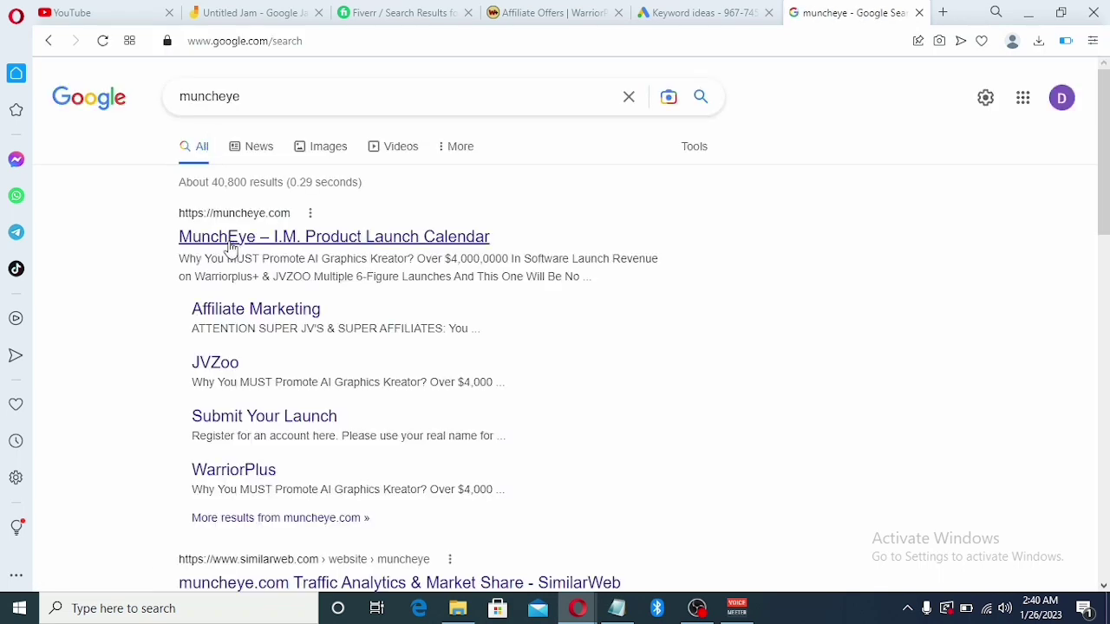
pyautogui.click(232, 247)
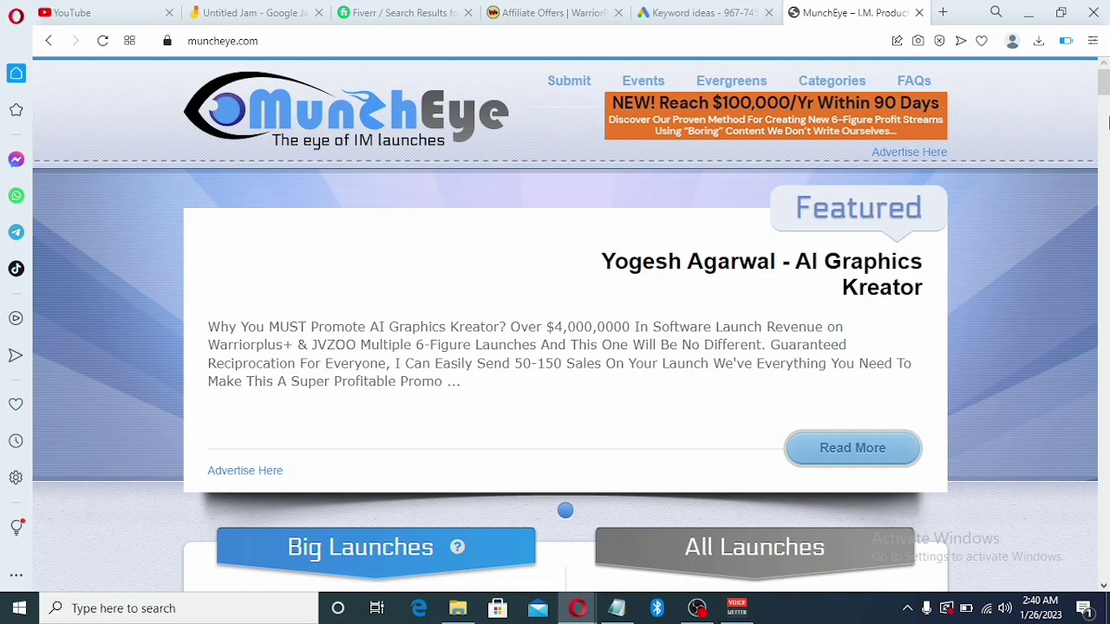
# Scroll the MunchEye homepage to the Big Launches and All Launches lists to find Instagram Cash Stories
pyautogui.click(1107, 121)
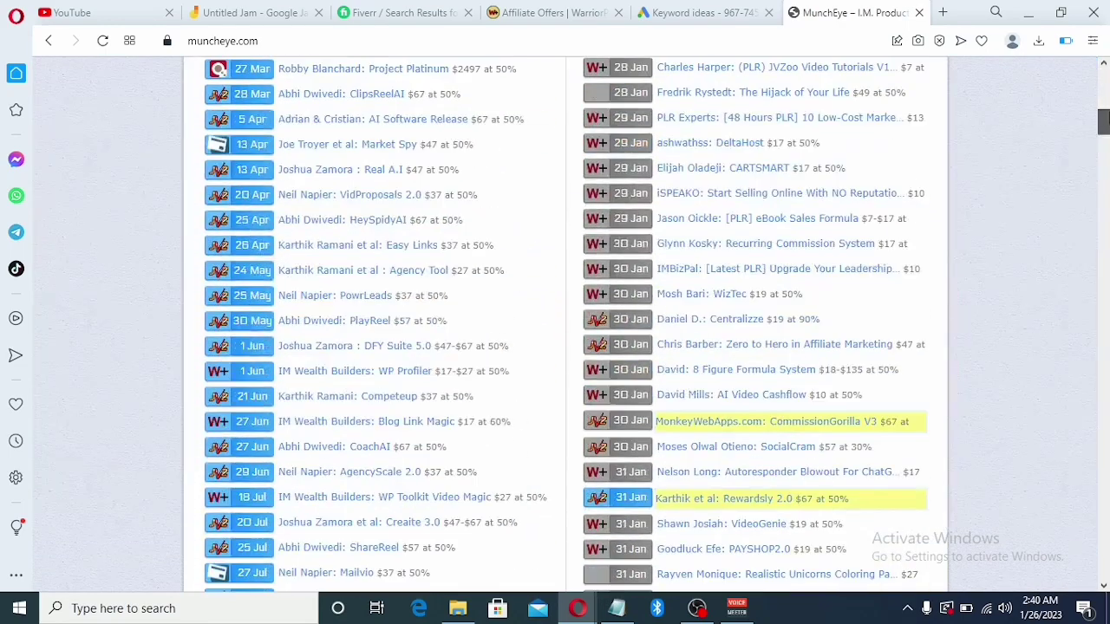
pyautogui.moveTo(1104, 122); pyautogui.dragTo(1104, 132)
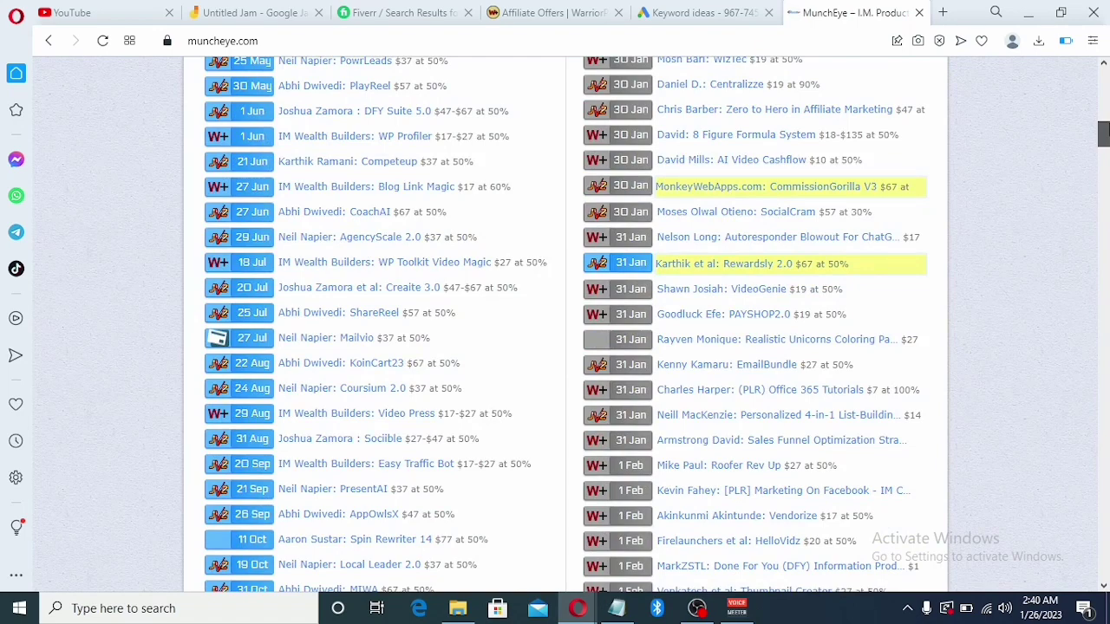
pyautogui.moveTo(1104, 133); pyautogui.dragTo(1103, 124)
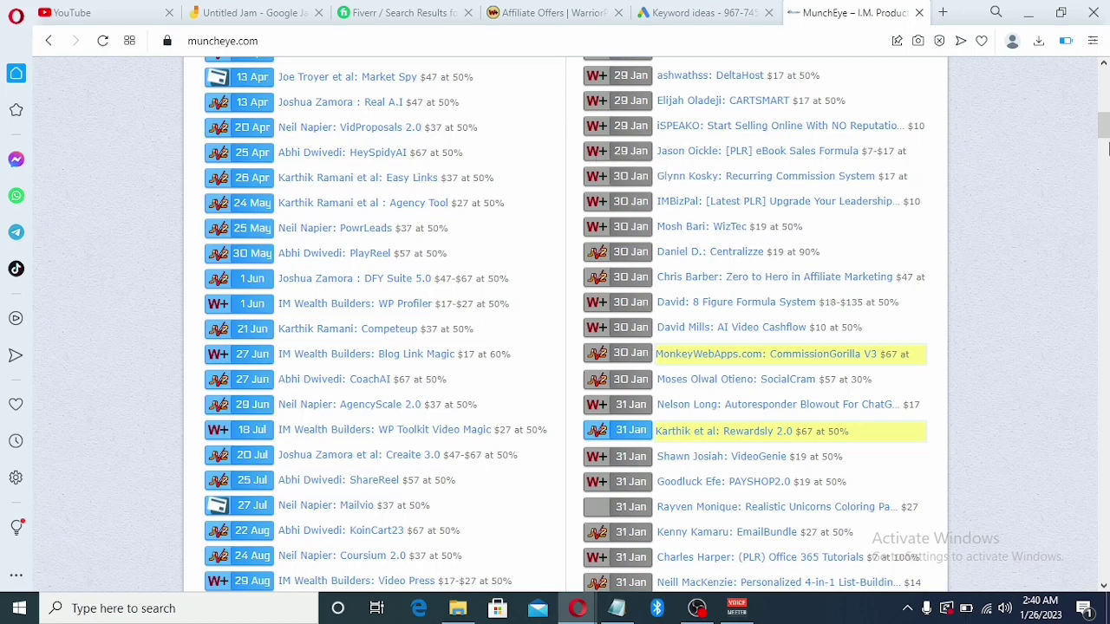
pyautogui.moveTo(1107, 147); pyautogui.dragTo(1108, 107)
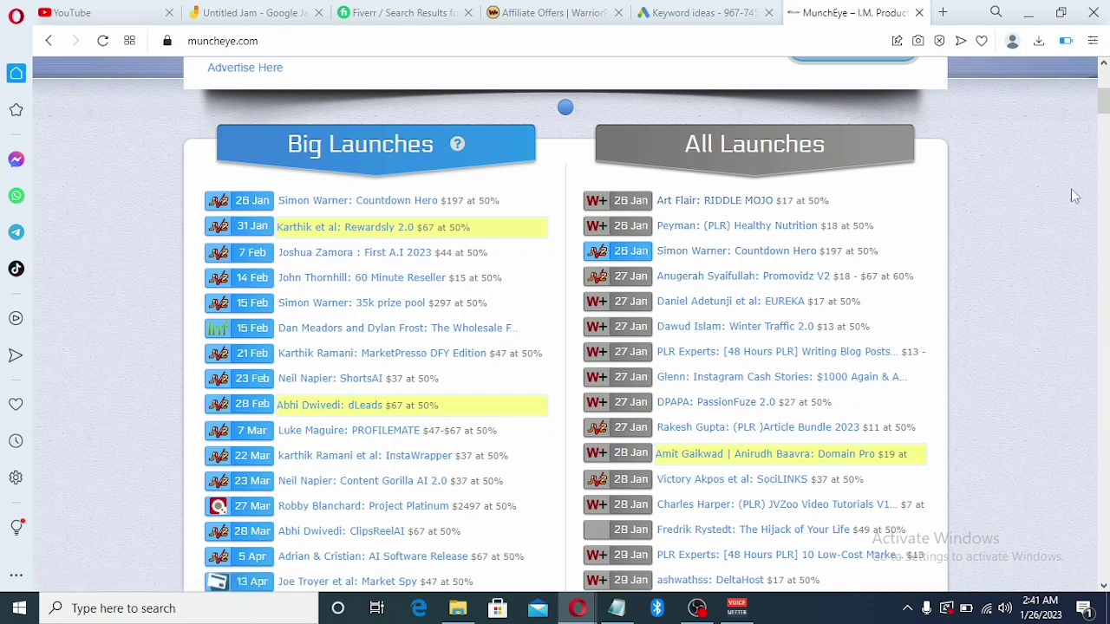
pyautogui.scroll(5, 1105, 93)
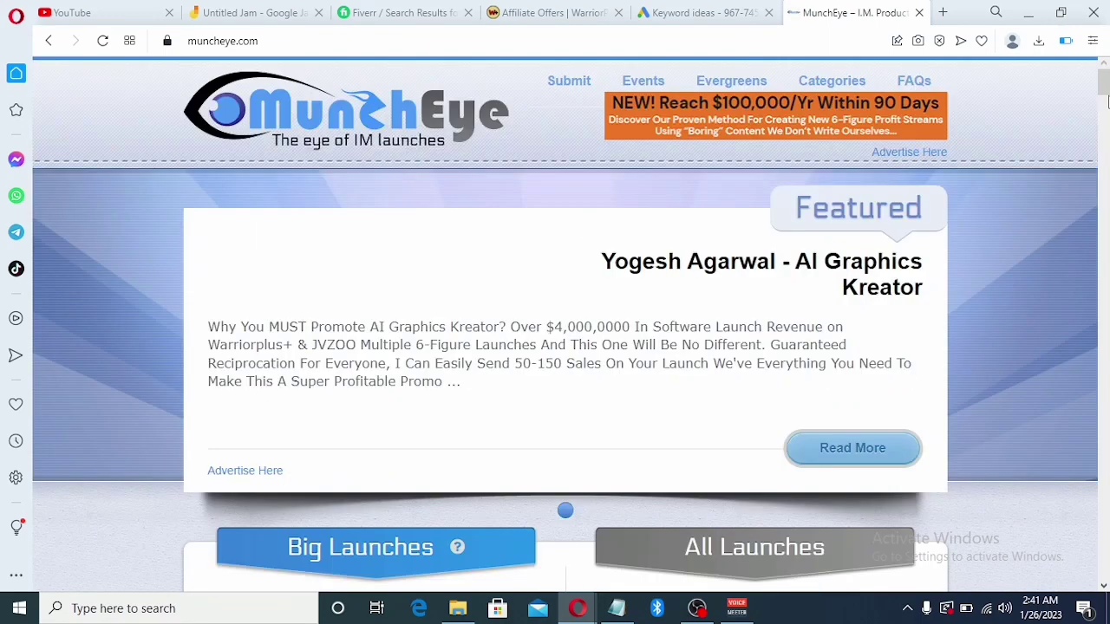
pyautogui.scroll(-5, 1106, 101)
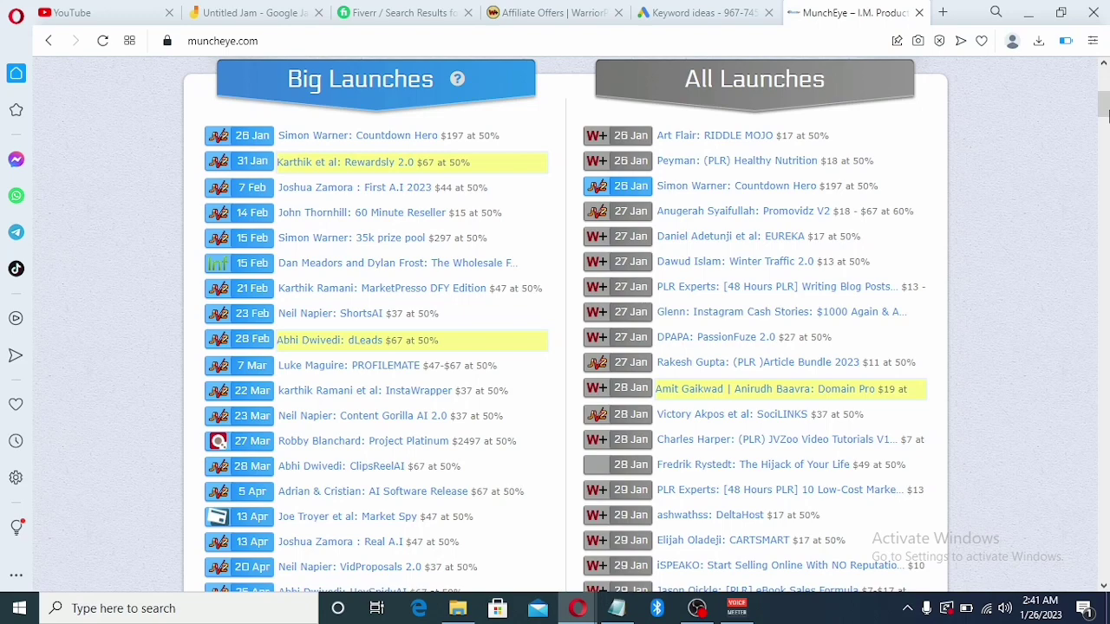
pyautogui.scroll(-3, 1107, 123)
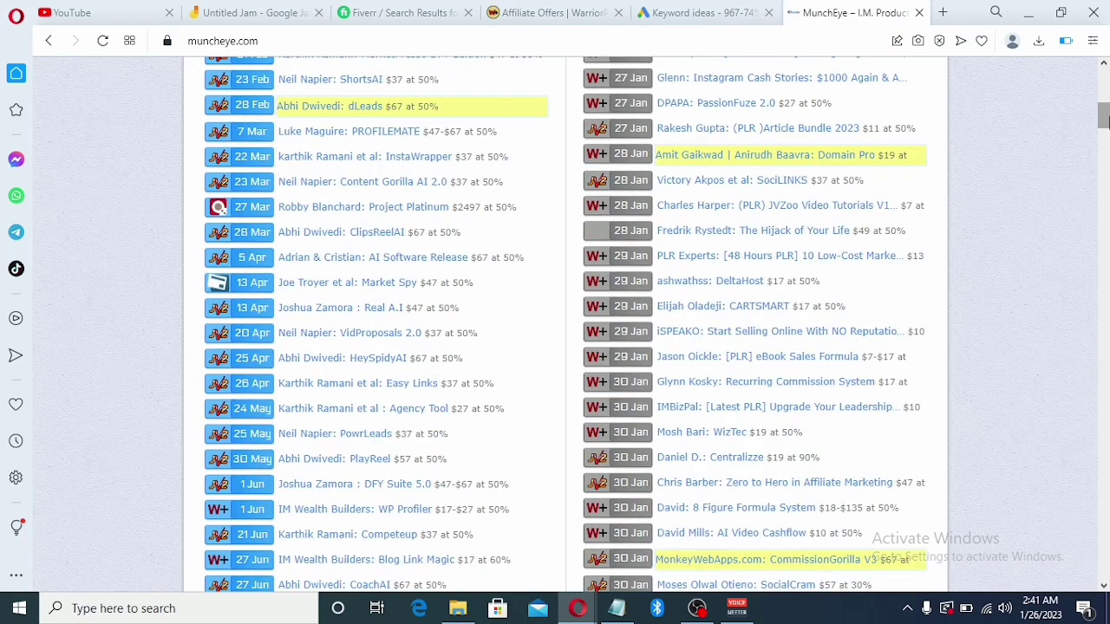
pyautogui.scroll(-3, 1104, 120)
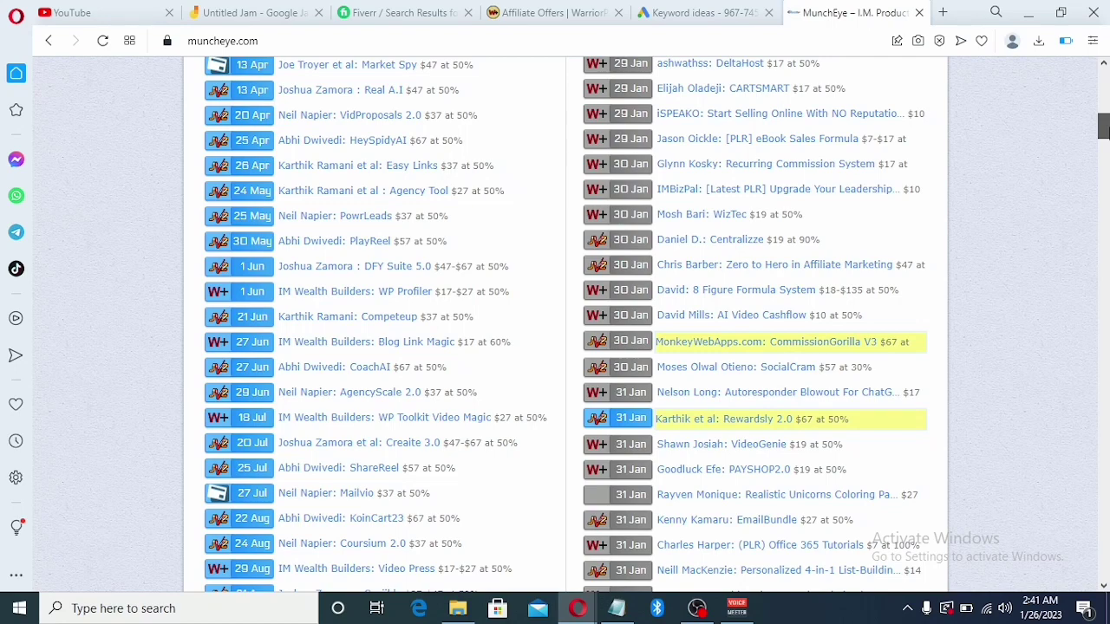
pyautogui.scroll(-1, 1104, 129)
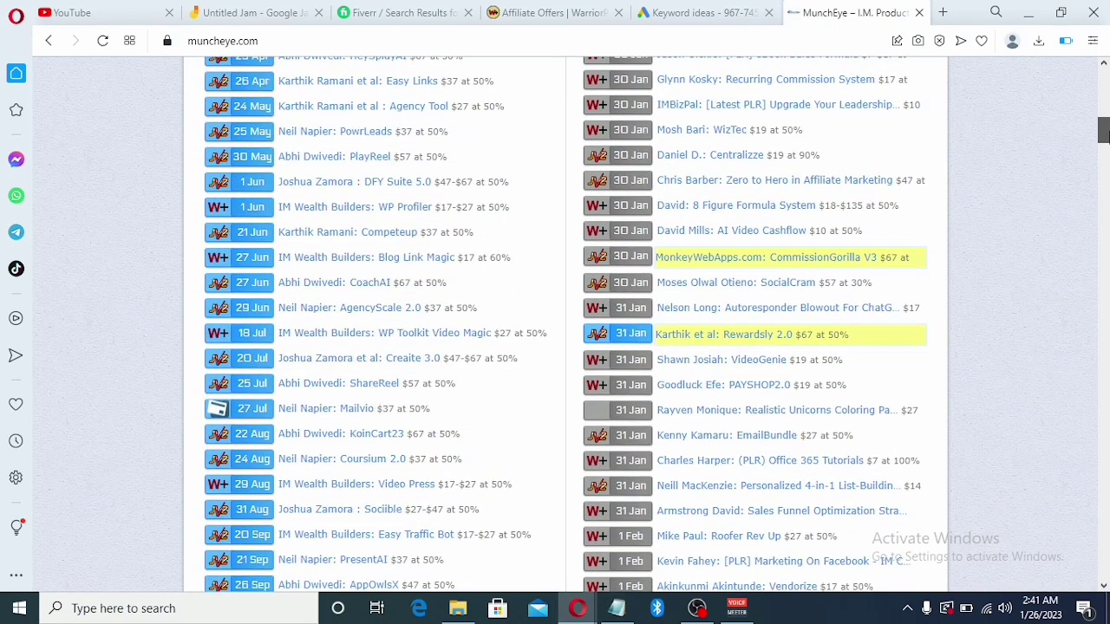
pyautogui.scroll(1, 1104, 128)
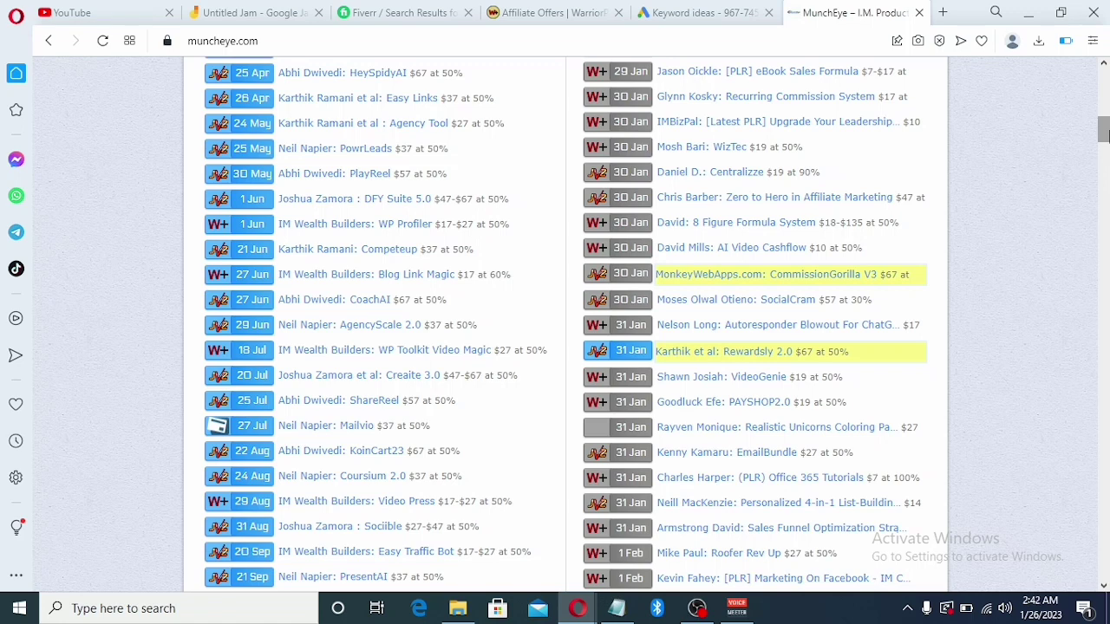
pyautogui.scroll(5, 1103, 113)
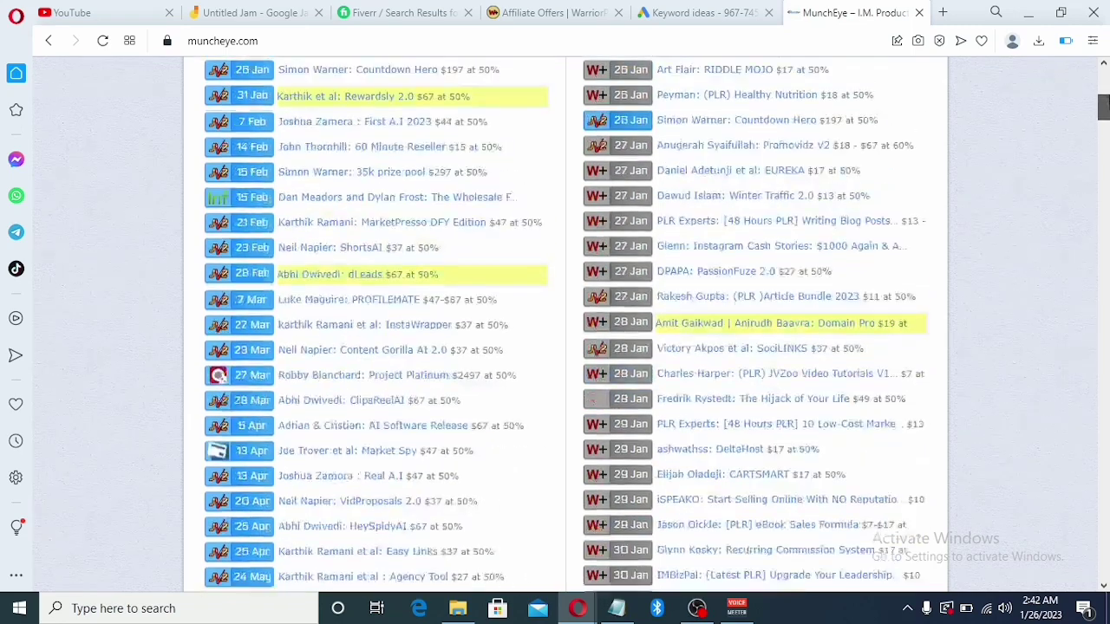
pyautogui.scroll(3, 563, 321)
pyautogui.scroll(-1, 1103, 91)
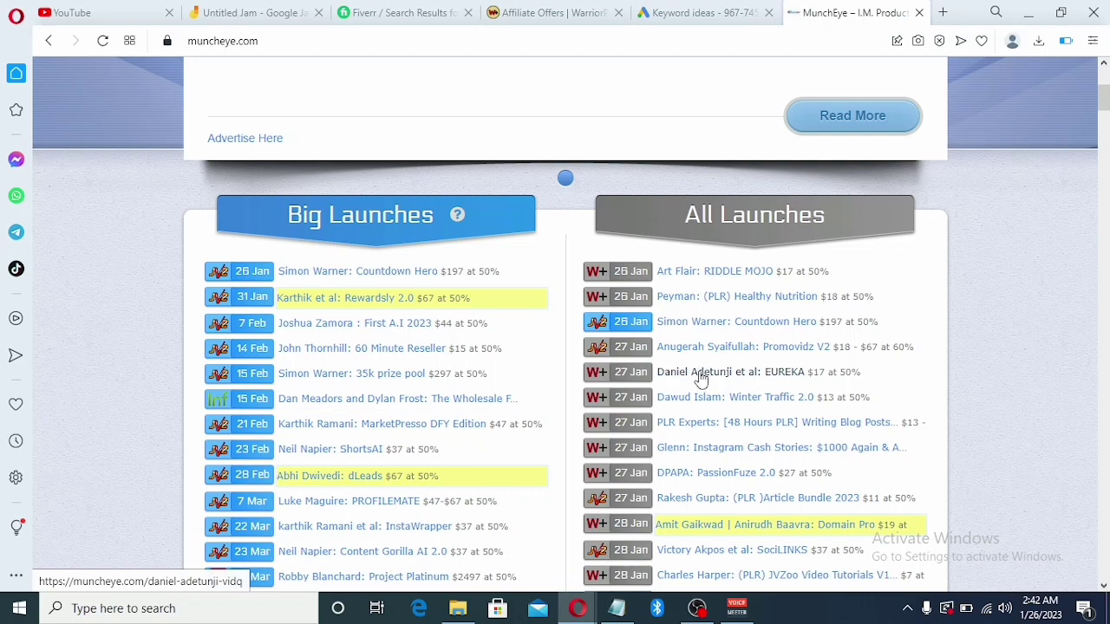
pyautogui.scroll(-1, 1103, 98)
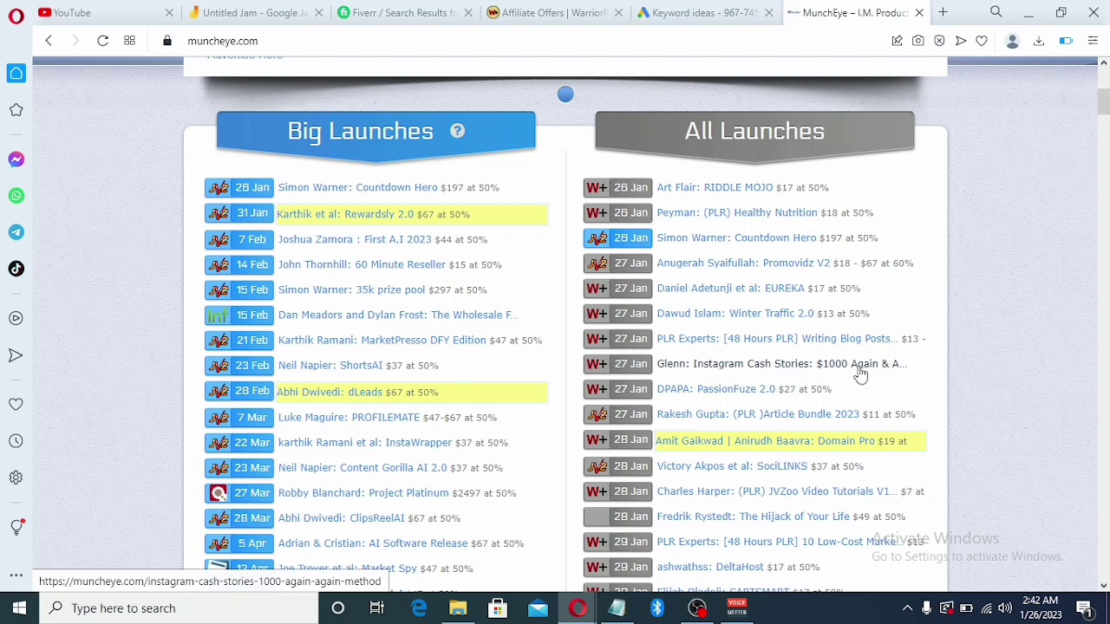
# Open the Instagram Cash Stories launch page showing the $17 front-end and 50% commission
pyautogui.click(676, 374)
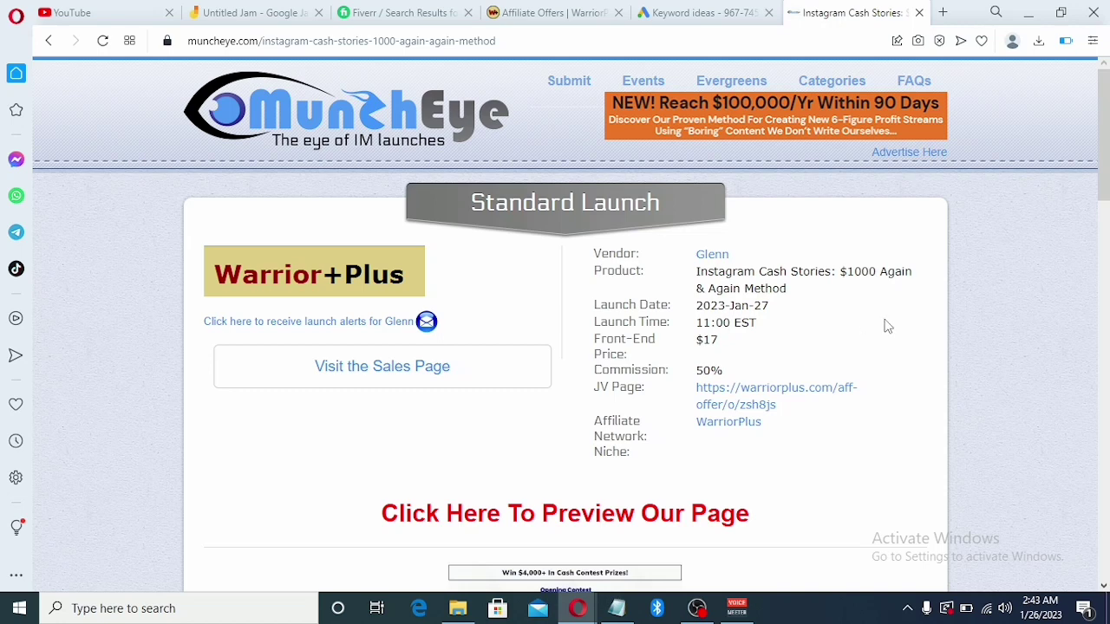
pyautogui.moveTo(1107, 152); pyautogui.dragTo(1107, 156)
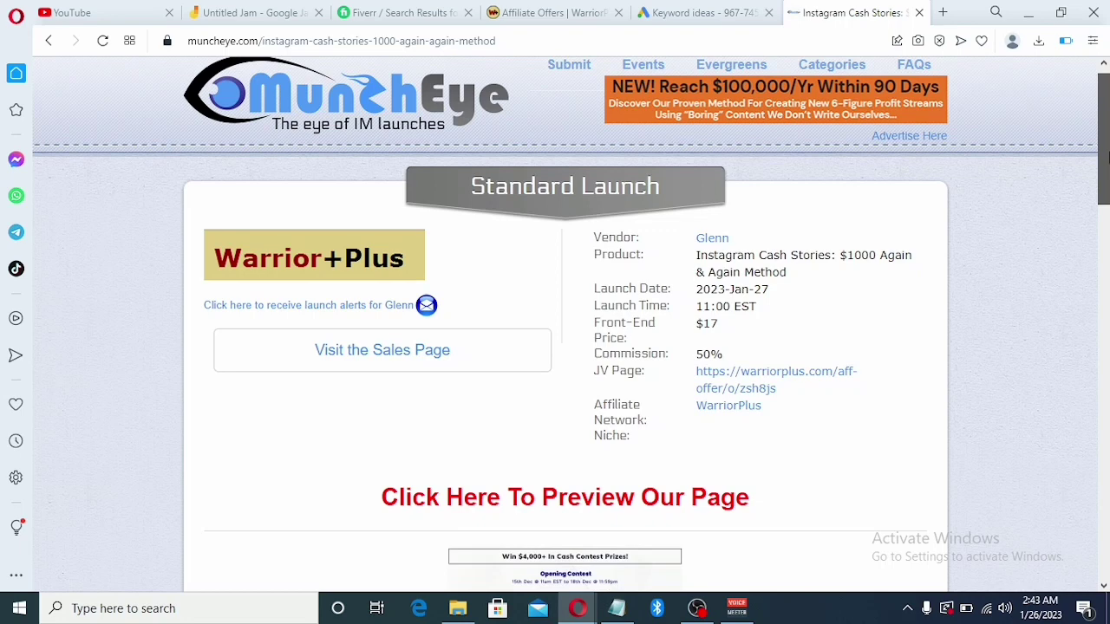
pyautogui.moveTo(1107, 156); pyautogui.dragTo(1108, 178)
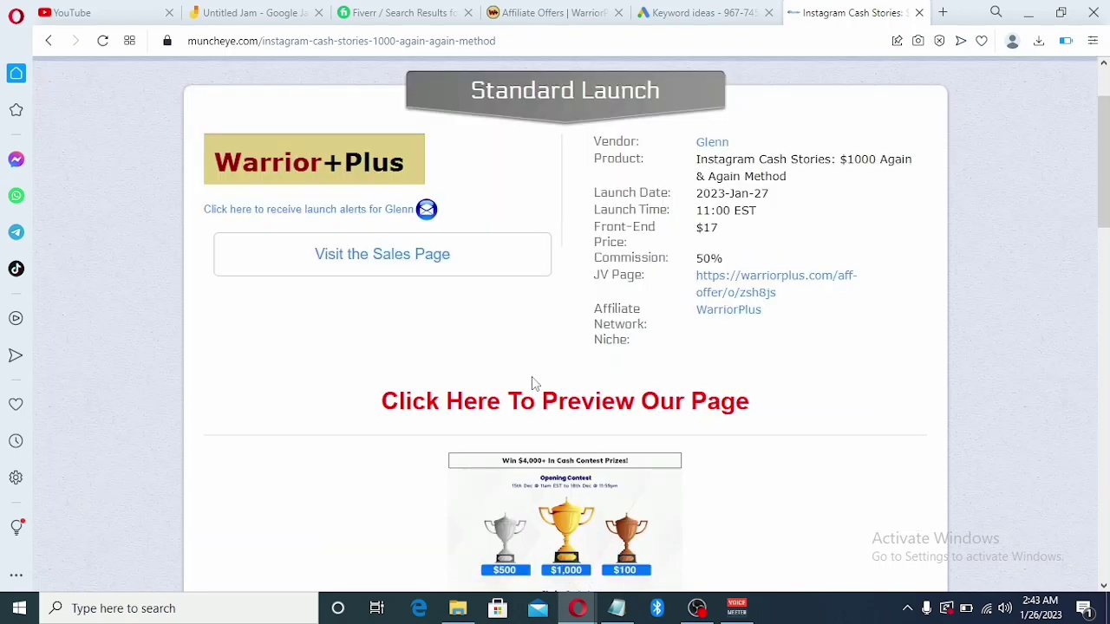
pyautogui.click(432, 266)
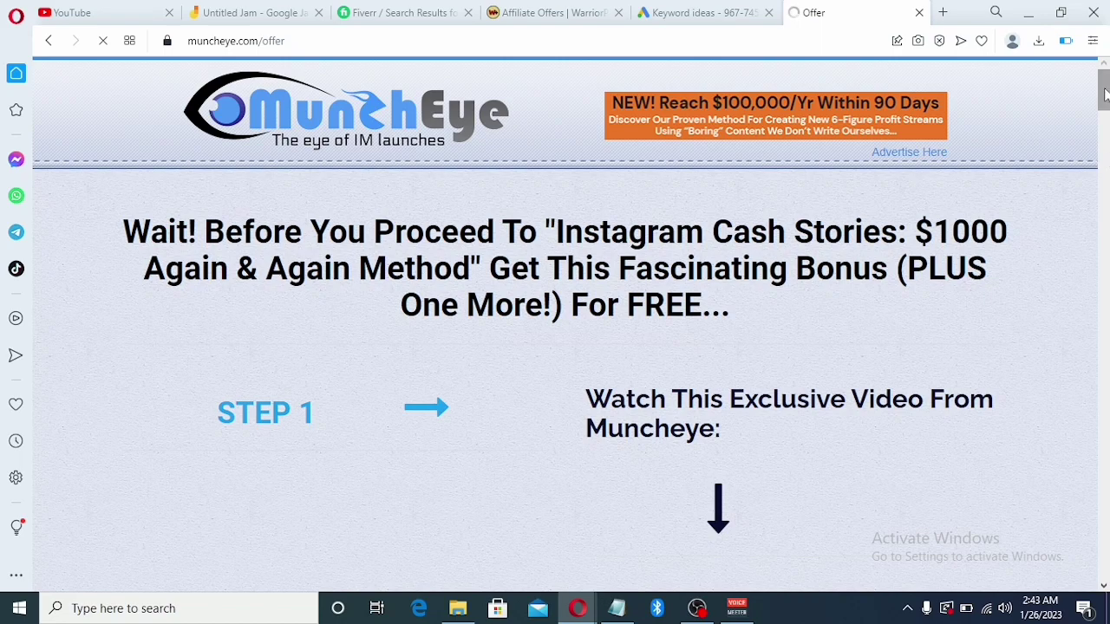
pyautogui.moveTo(1103, 96); pyautogui.dragTo(1106, 106)
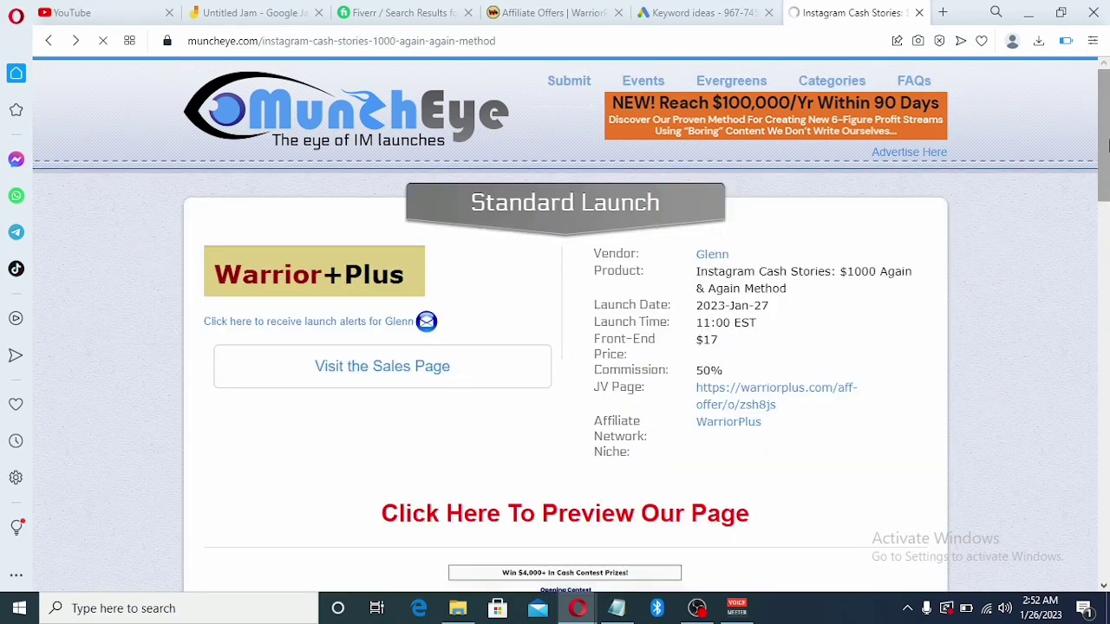
# Follow the launch page's 'Click Here To Be Affiliate' link to the Warrior+Plus offer
pyautogui.scroll(-1, 1105, 160)
pyautogui.moveTo(1106, 161); pyautogui.dragTo(1033, 278)
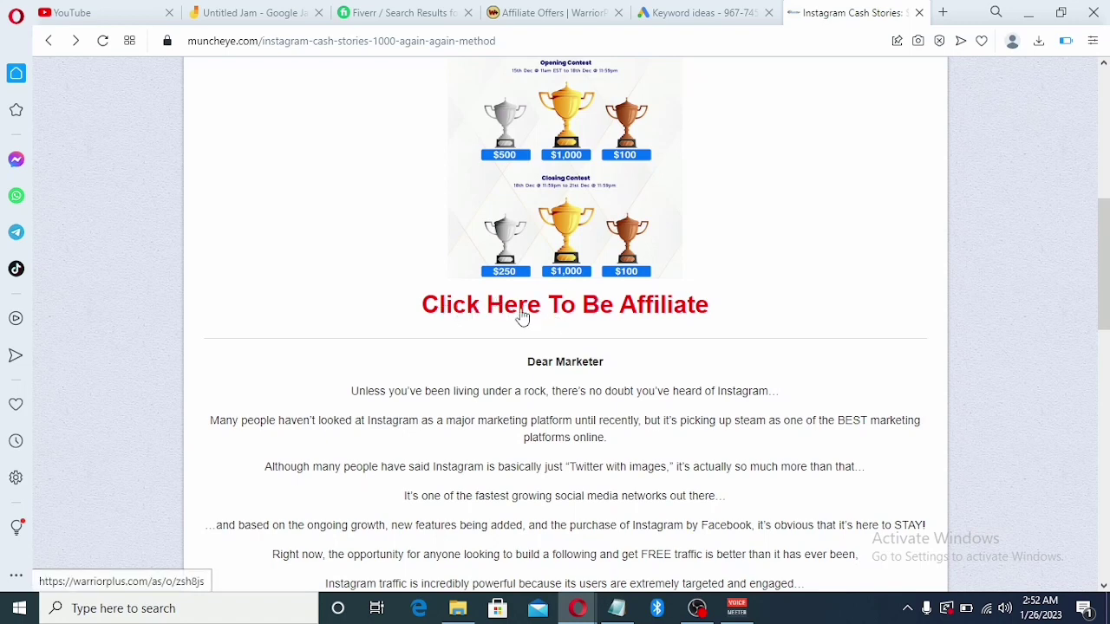
pyautogui.click(522, 317)
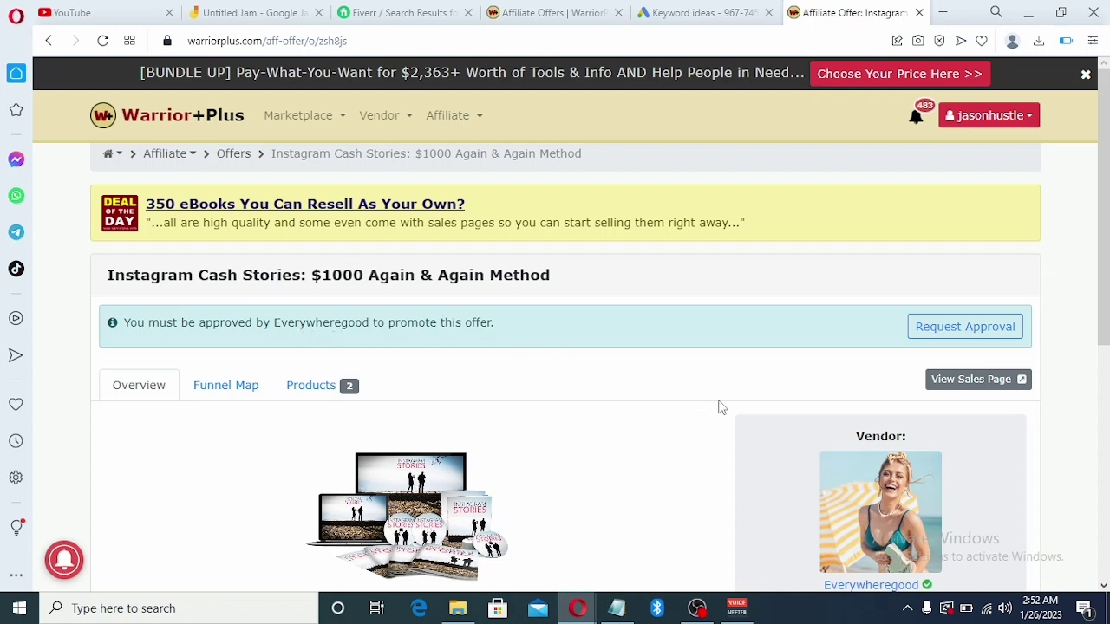
# Request approval for the Instagram Cash Stories offer and focus the Request Notes box
pyautogui.click(955, 335)
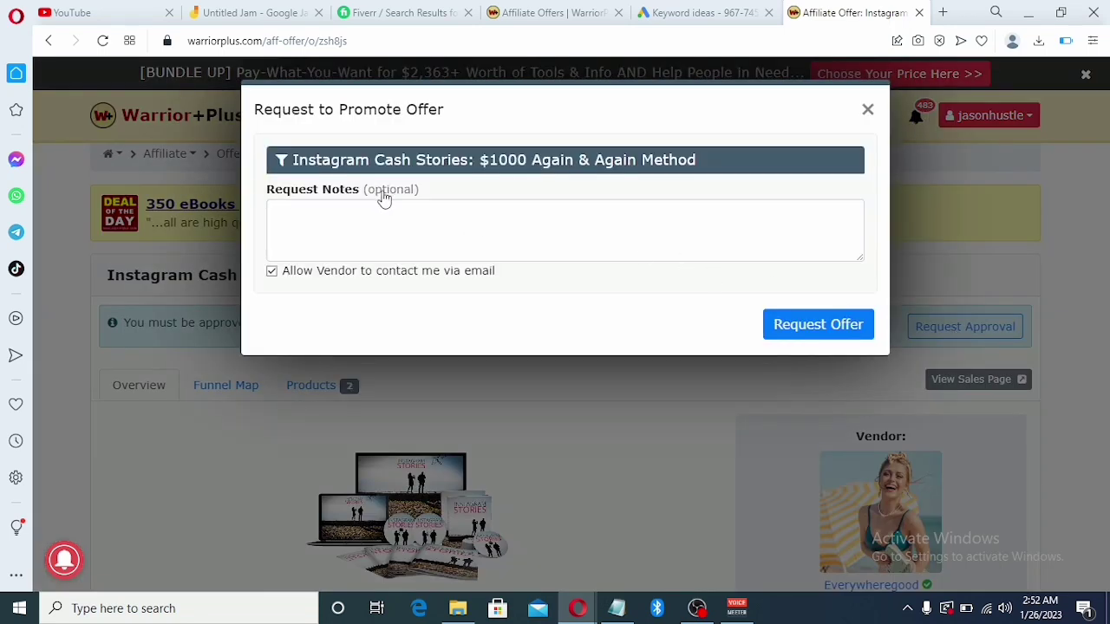
pyautogui.click(356, 238)
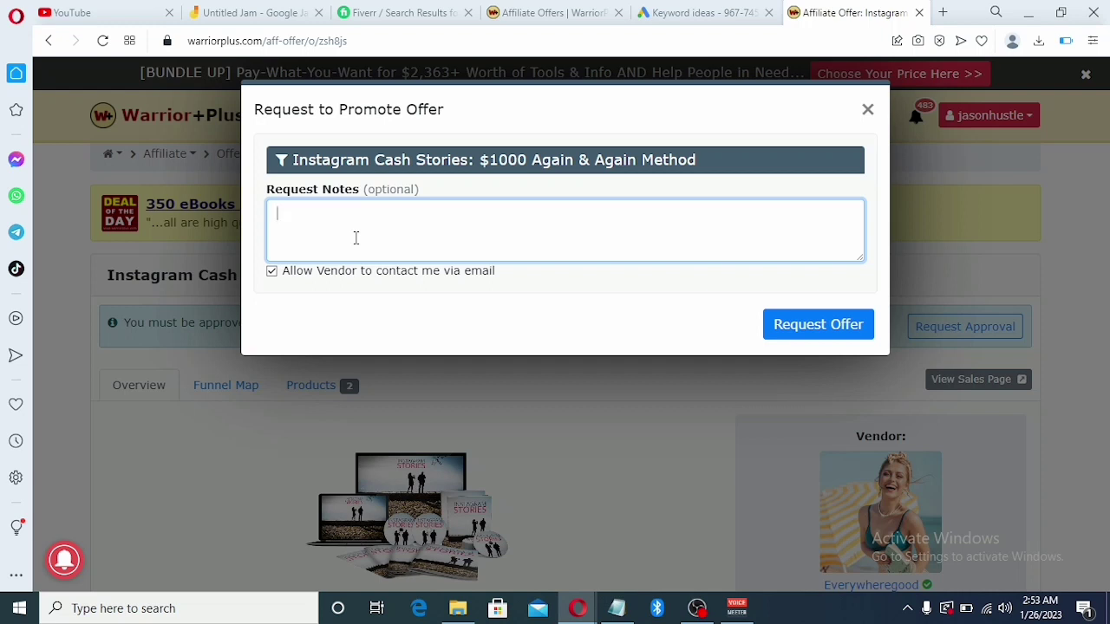
# Write a request note introducing yourself as an affiliate marketer who can drive traffic
pyautogui.write('Hello everywheregood')
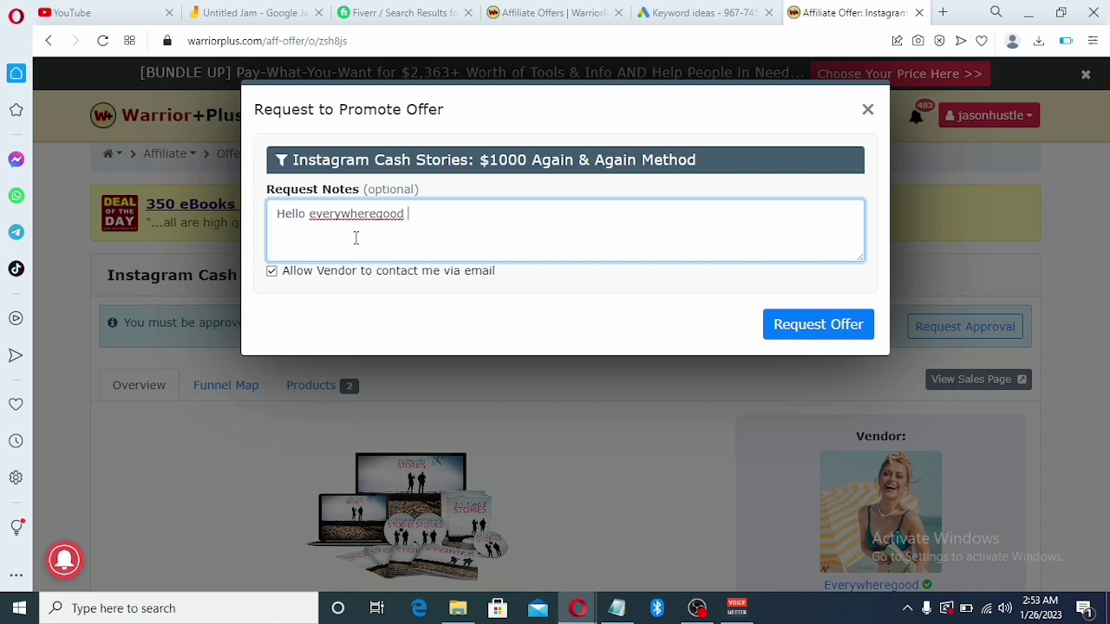
pyautogui.write('i am dav')
pyautogui.write('and am an')
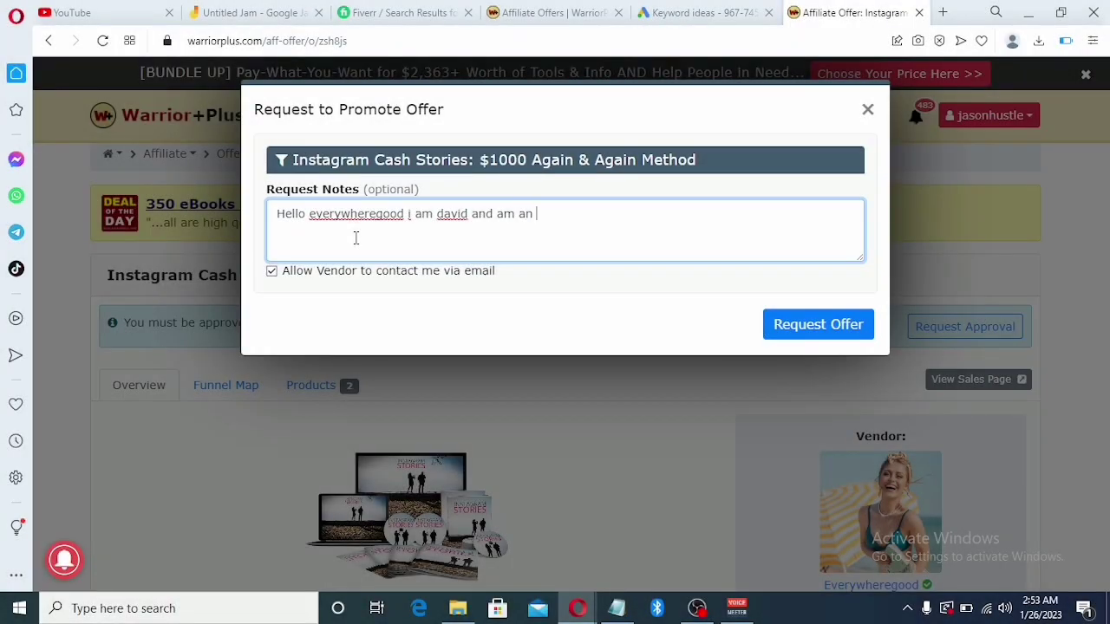
pyautogui.write(' a')
pyautogui.write('ffiliate marjk')
pyautogui.press('BackSpace')
pyautogui.press('BackSpace')
pyautogui.write('keter ')
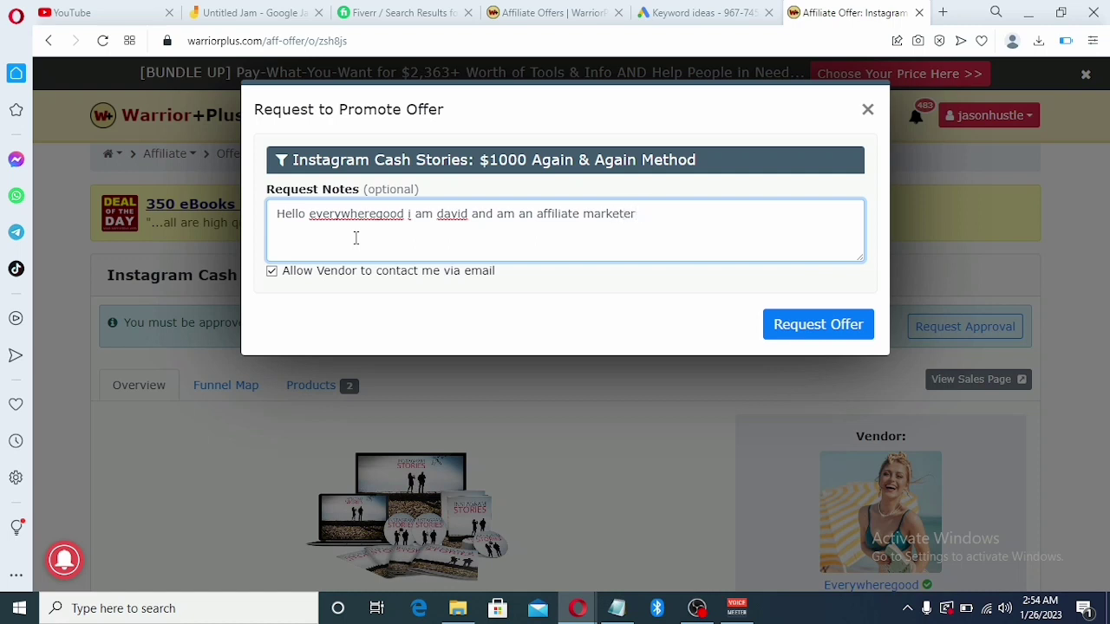
pyautogui.write('and')
pyautogui.press('BackSpace')
pyautogui.press('BackSpace')
pyautogui.press('BackSpace')
pyautogui.press('BackSpace')
pyautogui.write('ican')
pyautogui.press('BackSpace')
pyautogui.press('BackSpace')
pyautogui.press('BackSpace')
pyautogui.write('can driver traffic to yo')
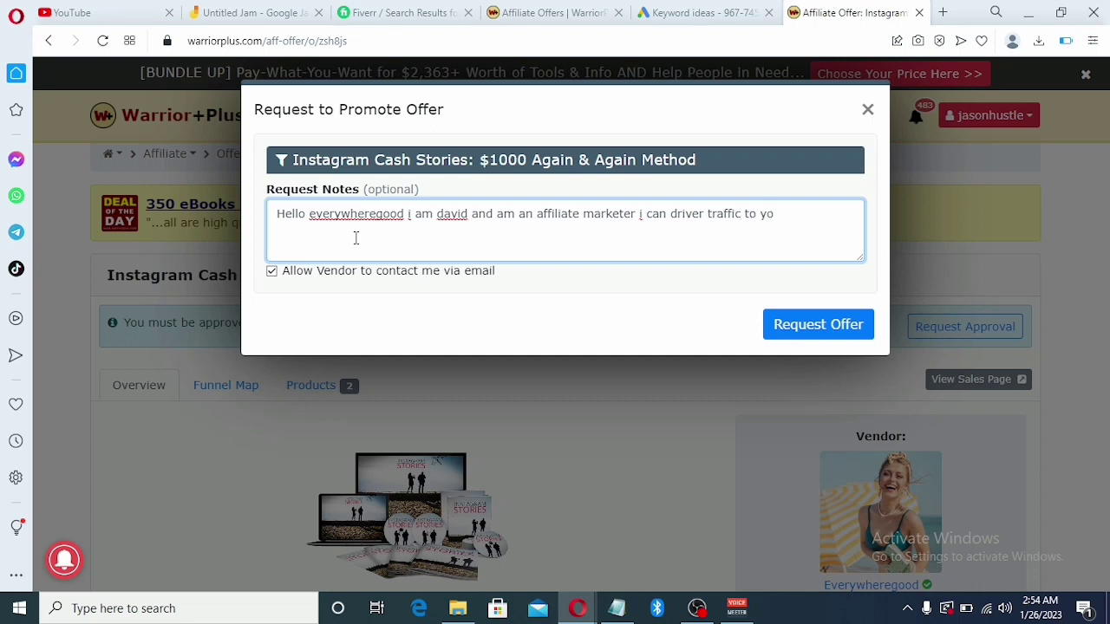
pyautogui.write('ur')
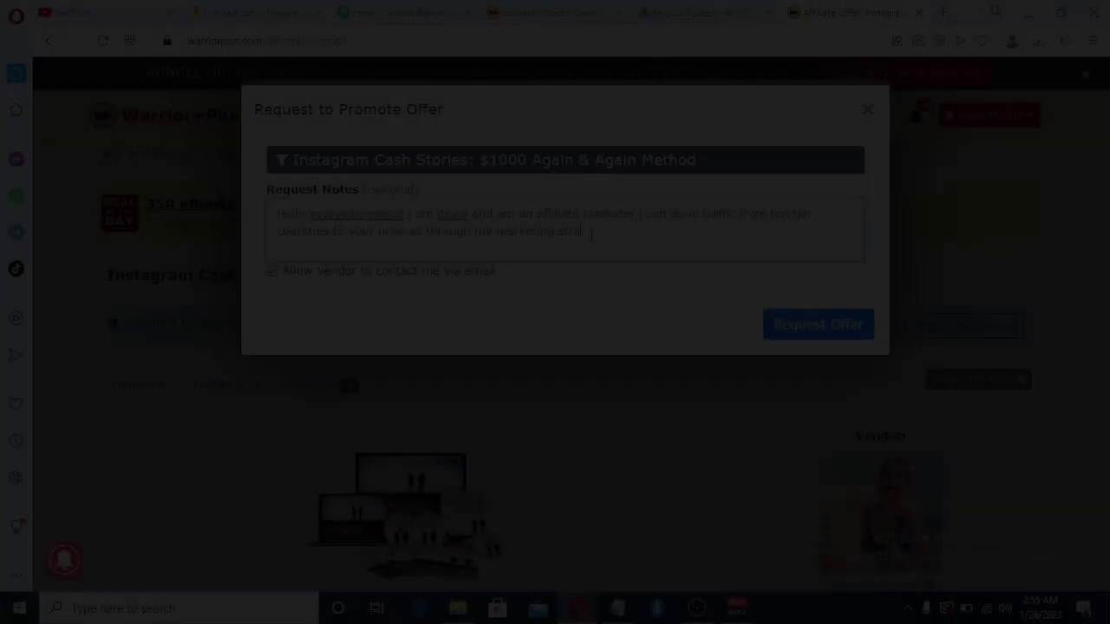
pyautogui.write('gy')
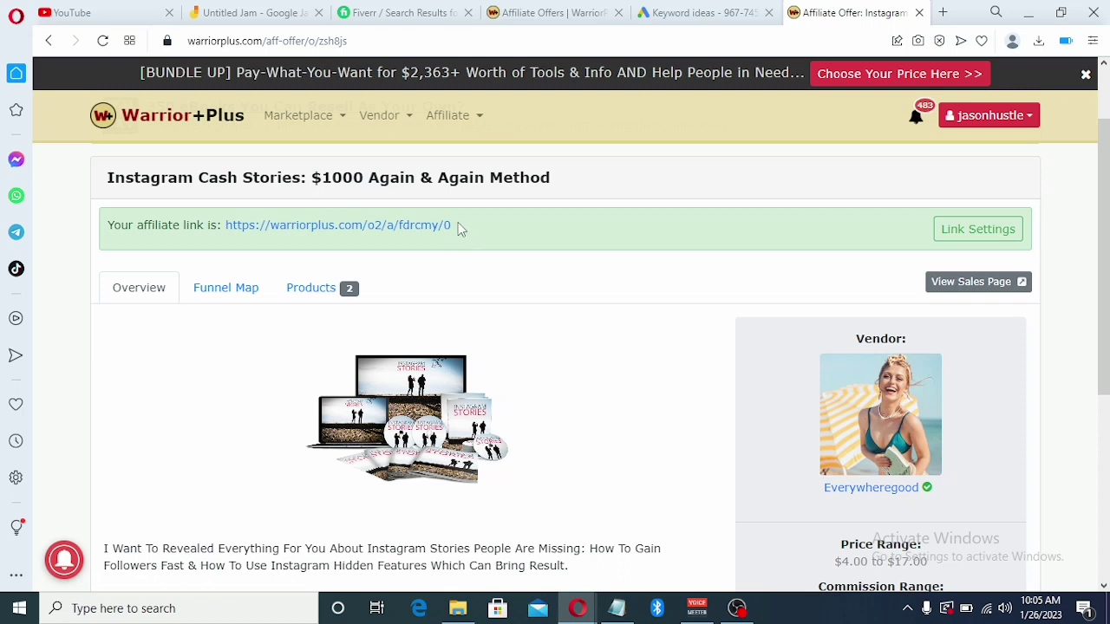
# Copy the Warrior+Plus affiliate link URL and return to the request note in Notepad
pyautogui.moveTo(460, 229); pyautogui.dragTo(224, 225)
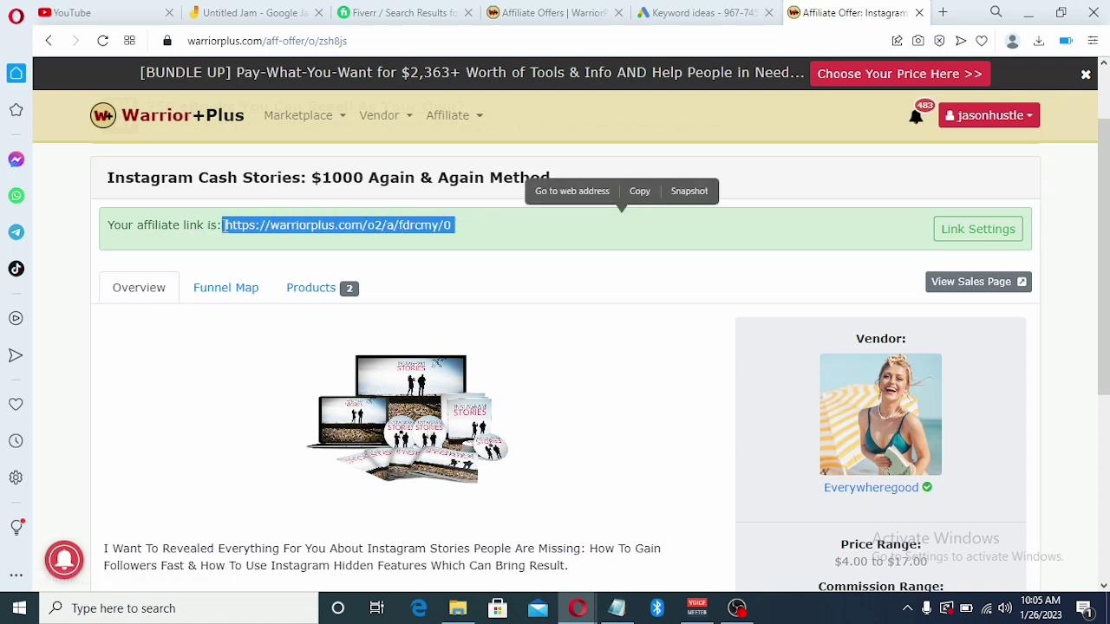
pyautogui.click(652, 201)
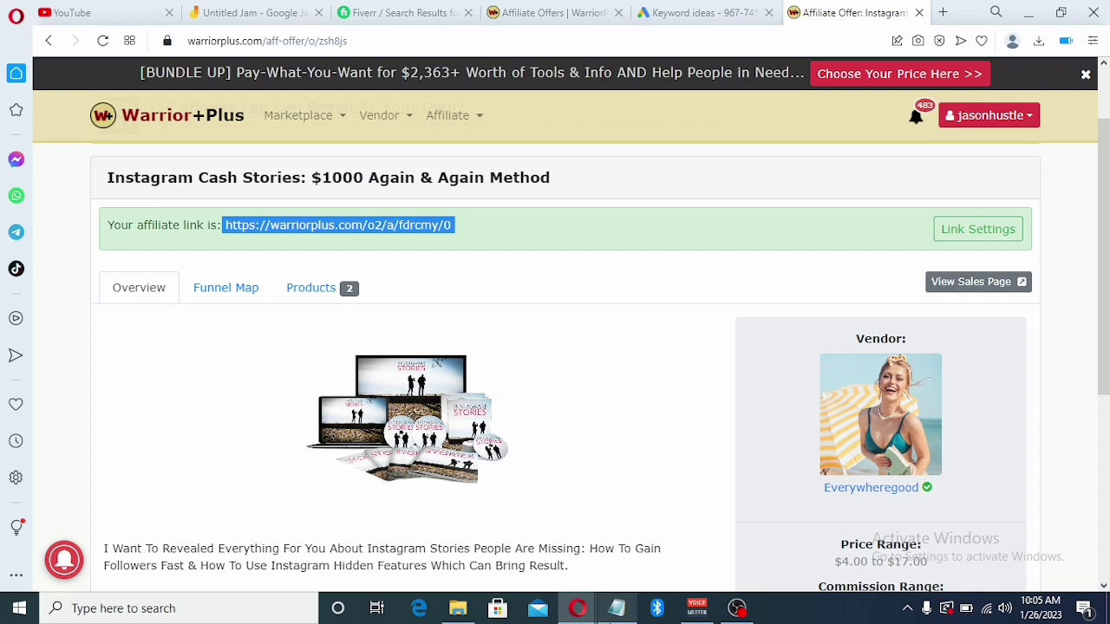
pyautogui.click(620, 612)
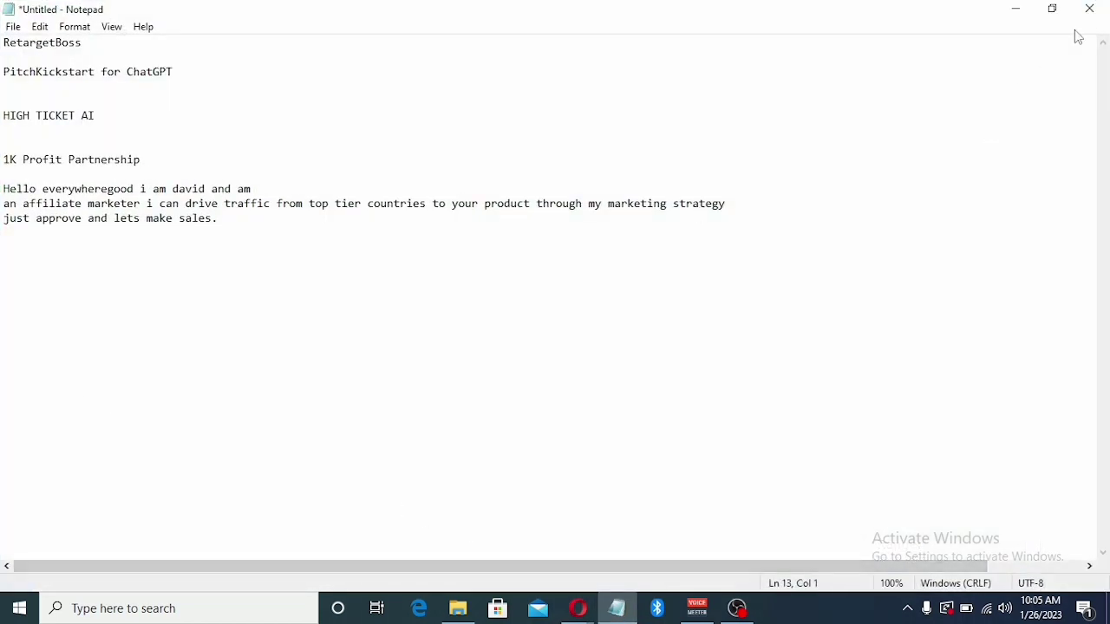
# Restore Notepad to a window sized so every line shows, cursor after 'strategy'
pyautogui.click(1054, 9)
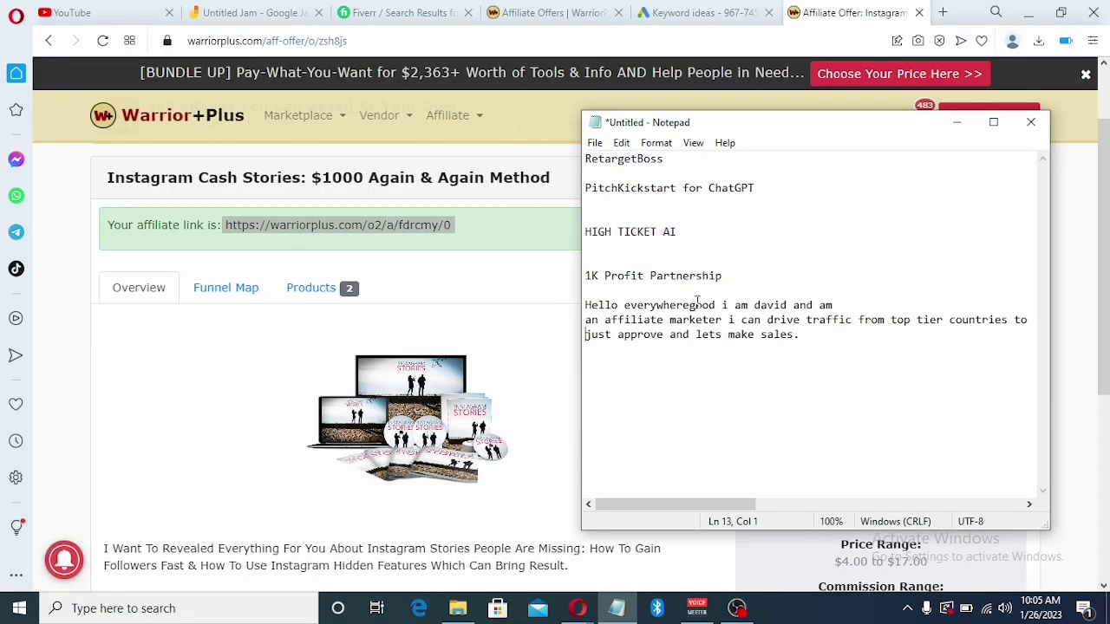
pyautogui.moveTo(1050, 314); pyautogui.dragTo(1094, 305)
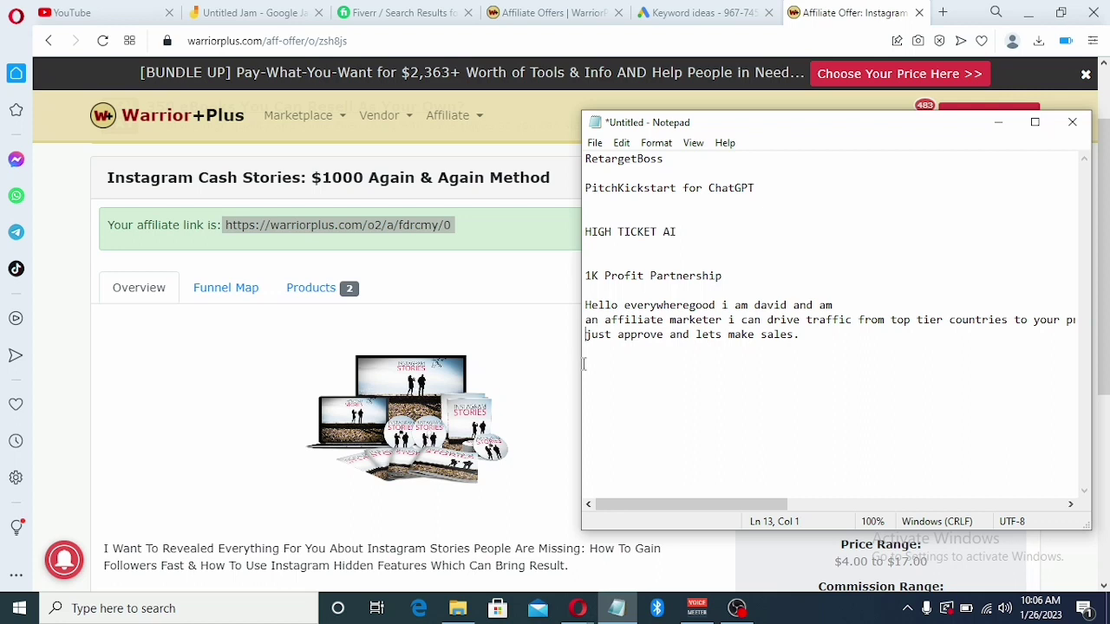
pyautogui.moveTo(581, 352); pyautogui.dragTo(314, 404)
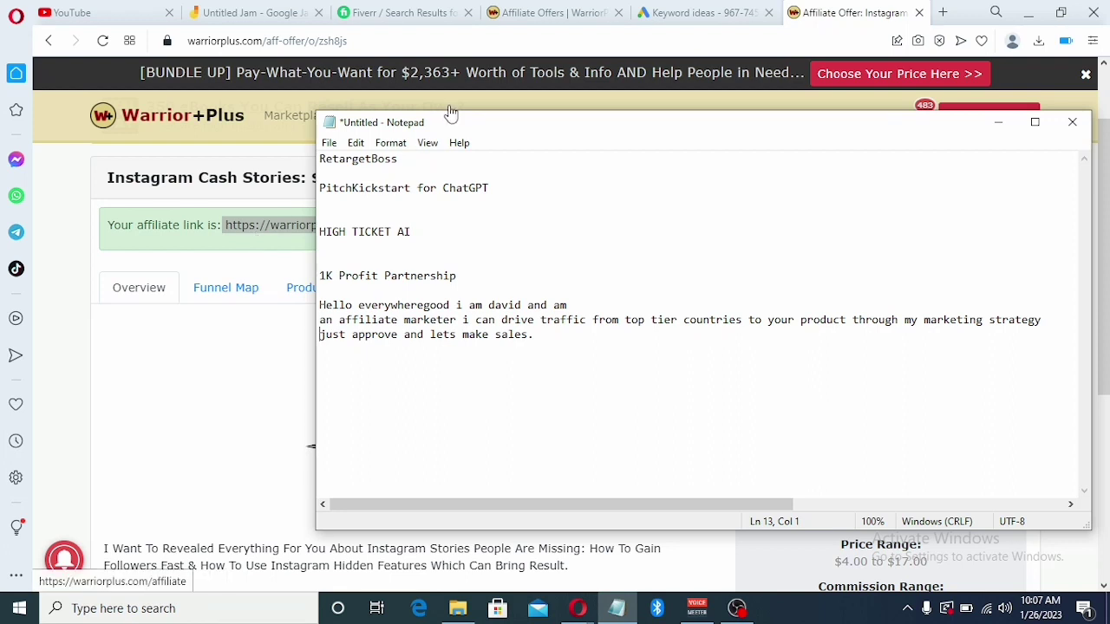
pyautogui.moveTo(448, 110); pyautogui.dragTo(453, 212)
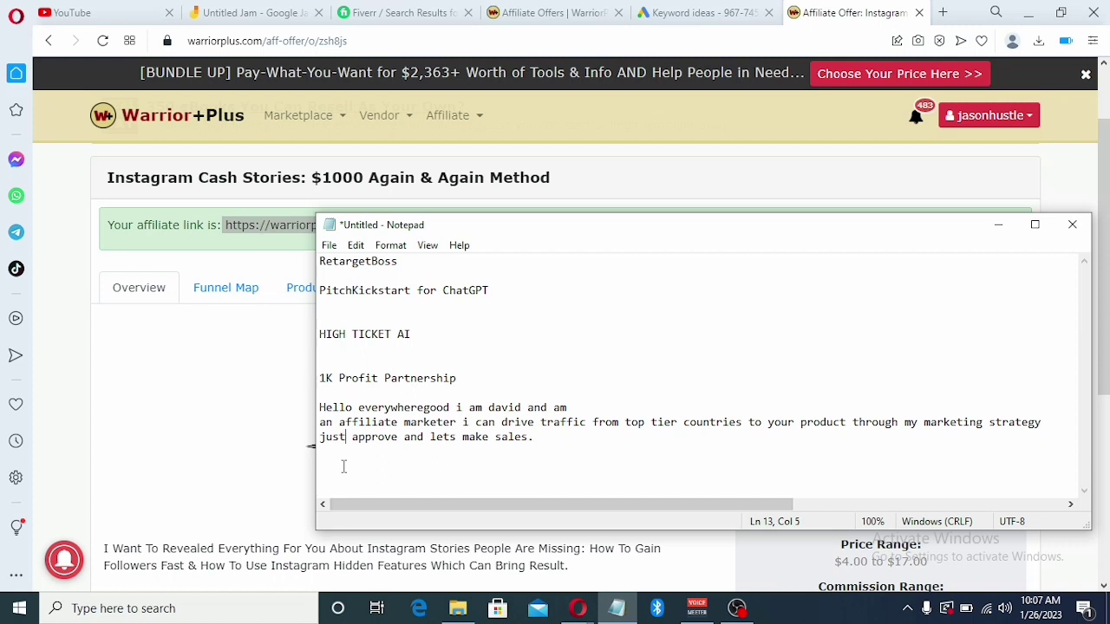
pyautogui.click(1050, 429)
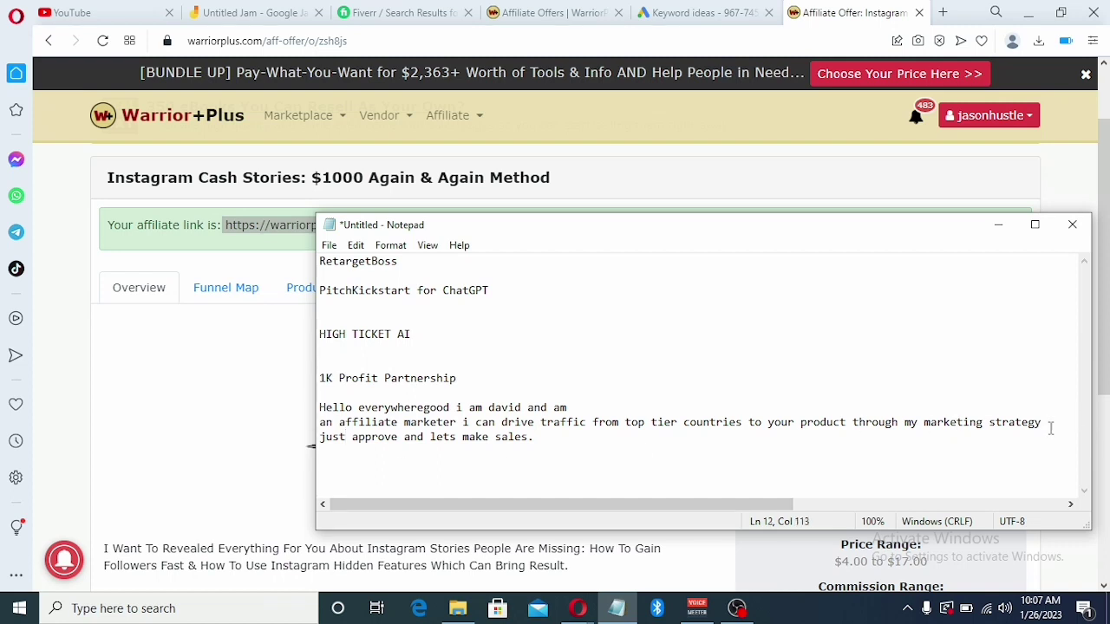